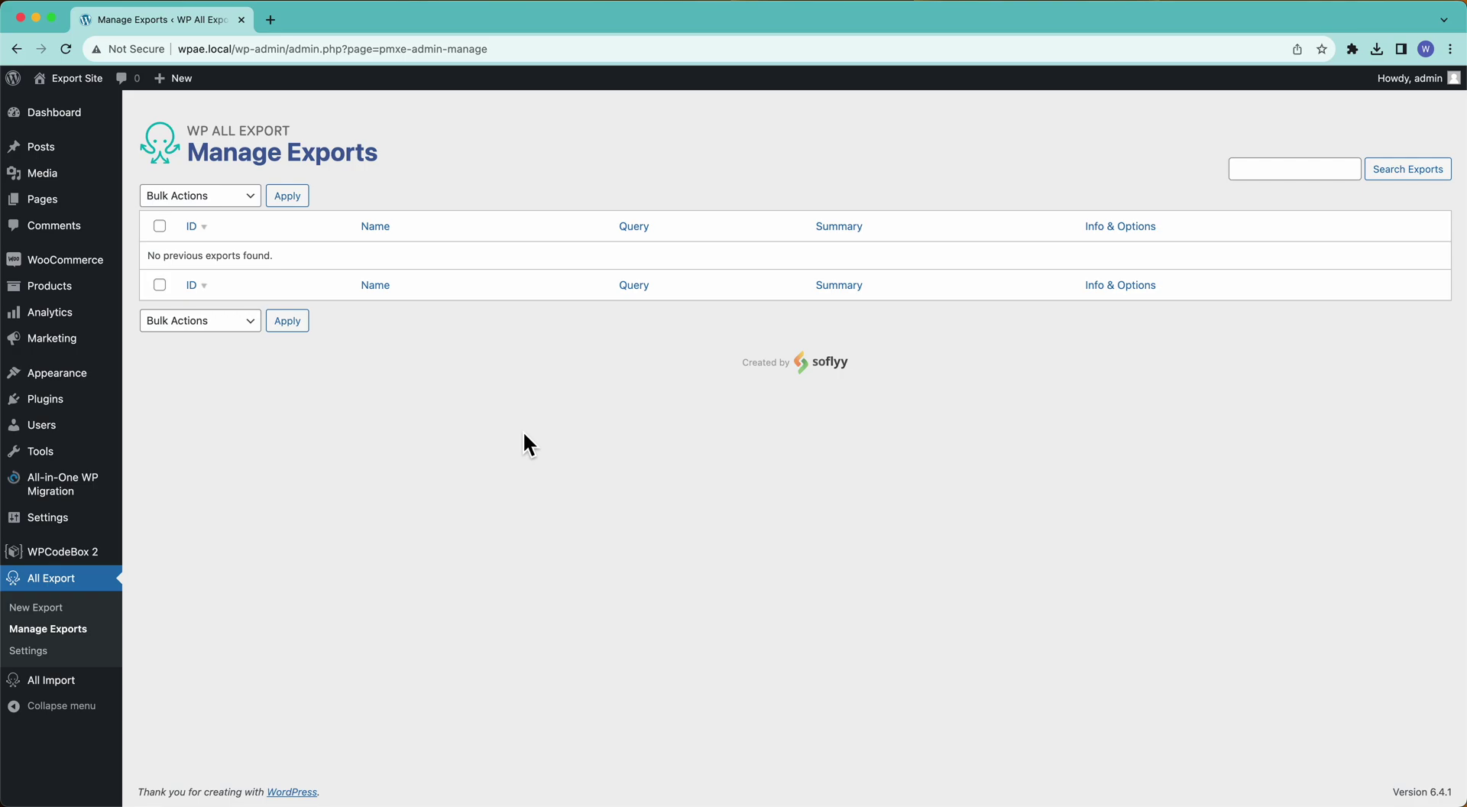
Step: Start a new export and open the 'Choose a post type' list
{"action": "left_click", "coordinate": [36, 611]}
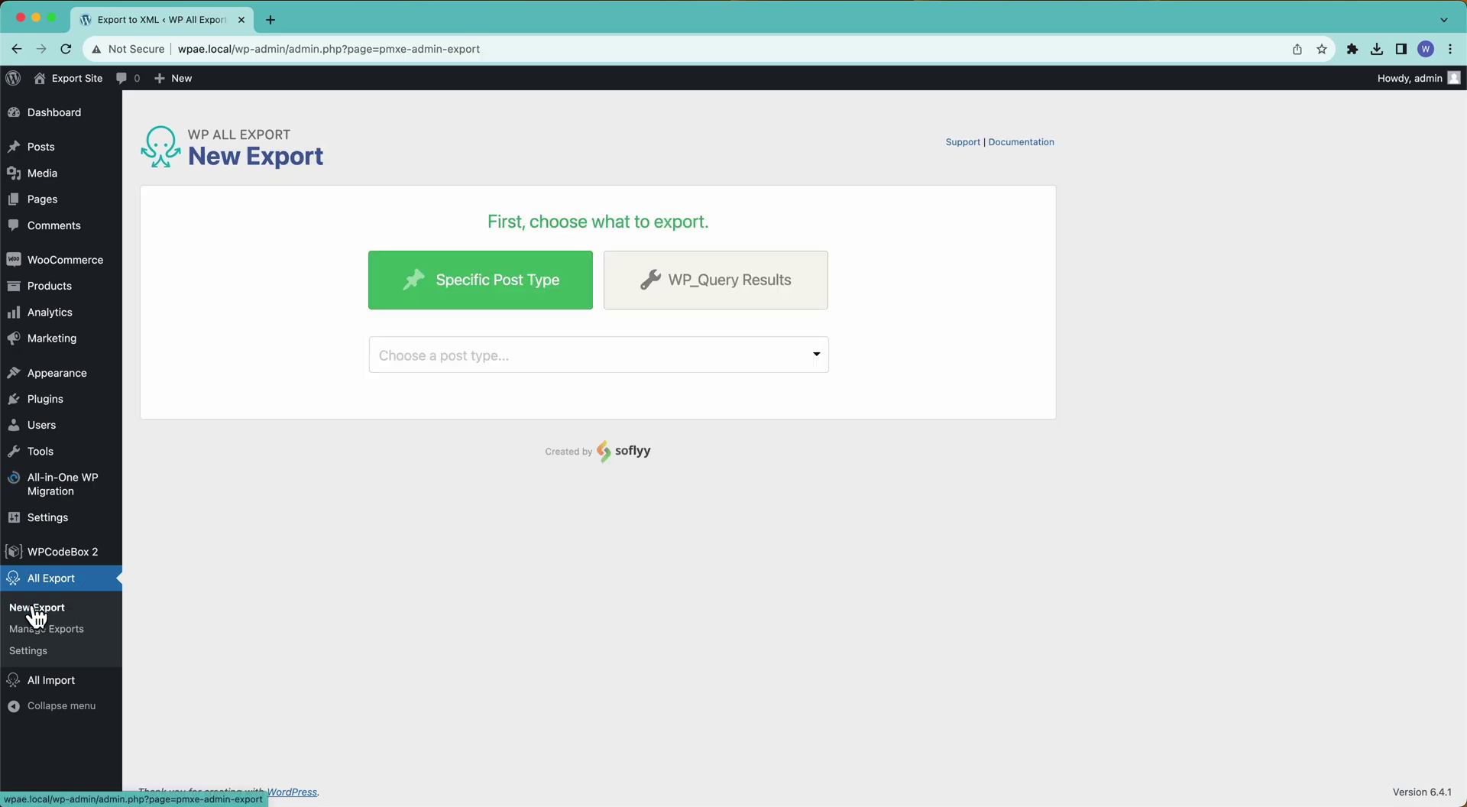
{"action": "left_click", "coordinate": [538, 359]}
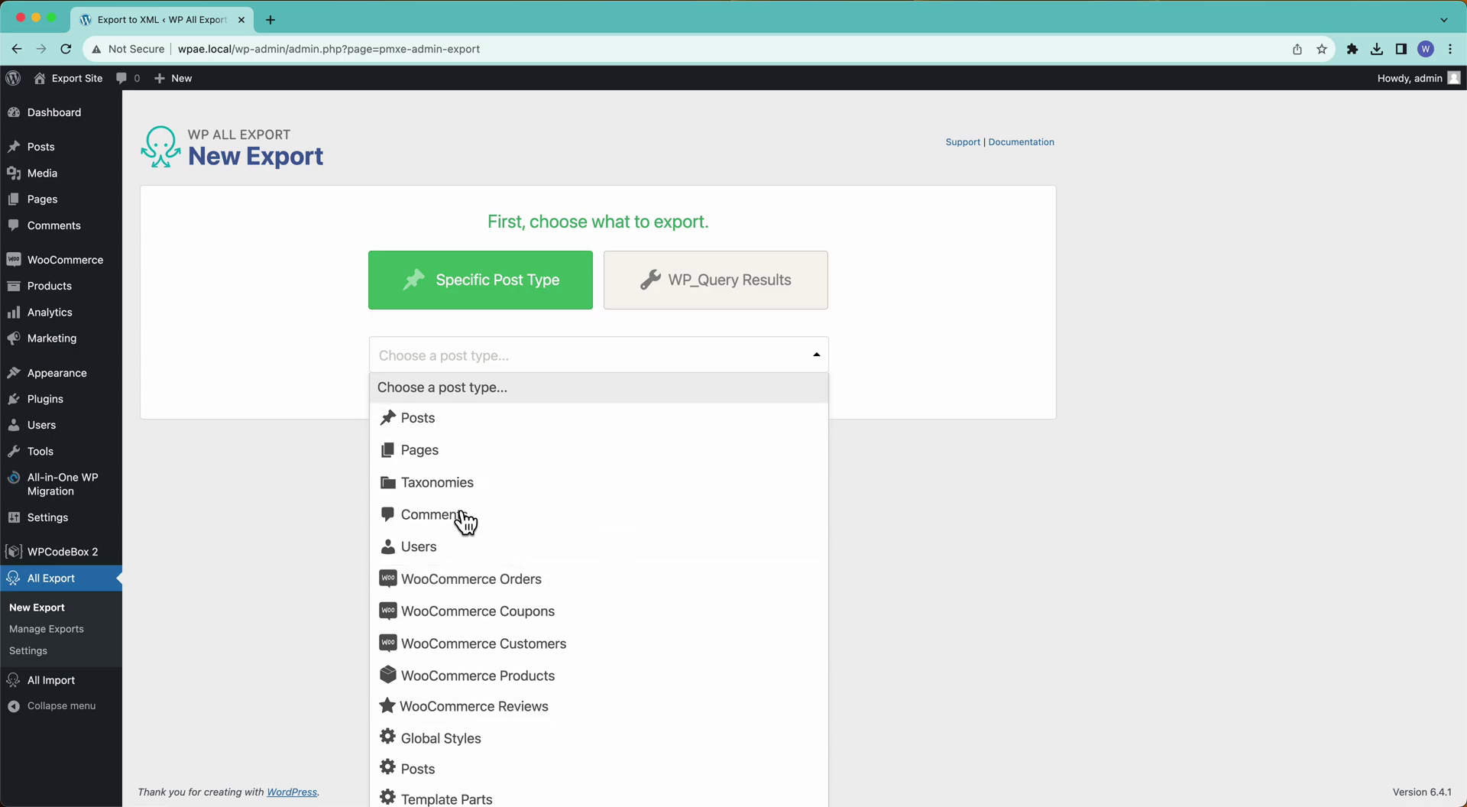
Step: Select WooCommerce Orders (5759 orders) as the export type and expand Add Filtering Options
{"action": "left_click", "coordinate": [630, 595]}
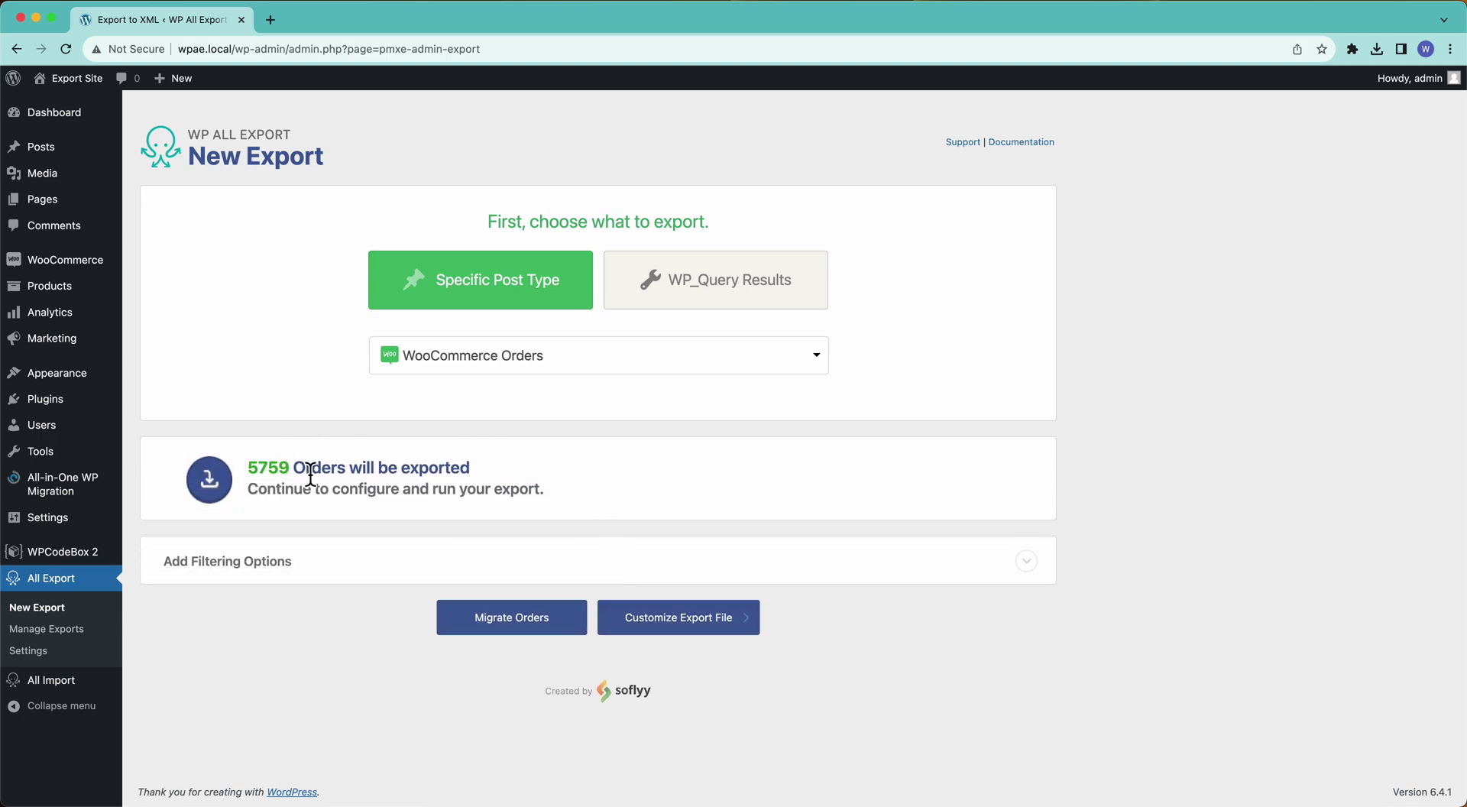
{"action": "left_click", "coordinate": [268, 563]}
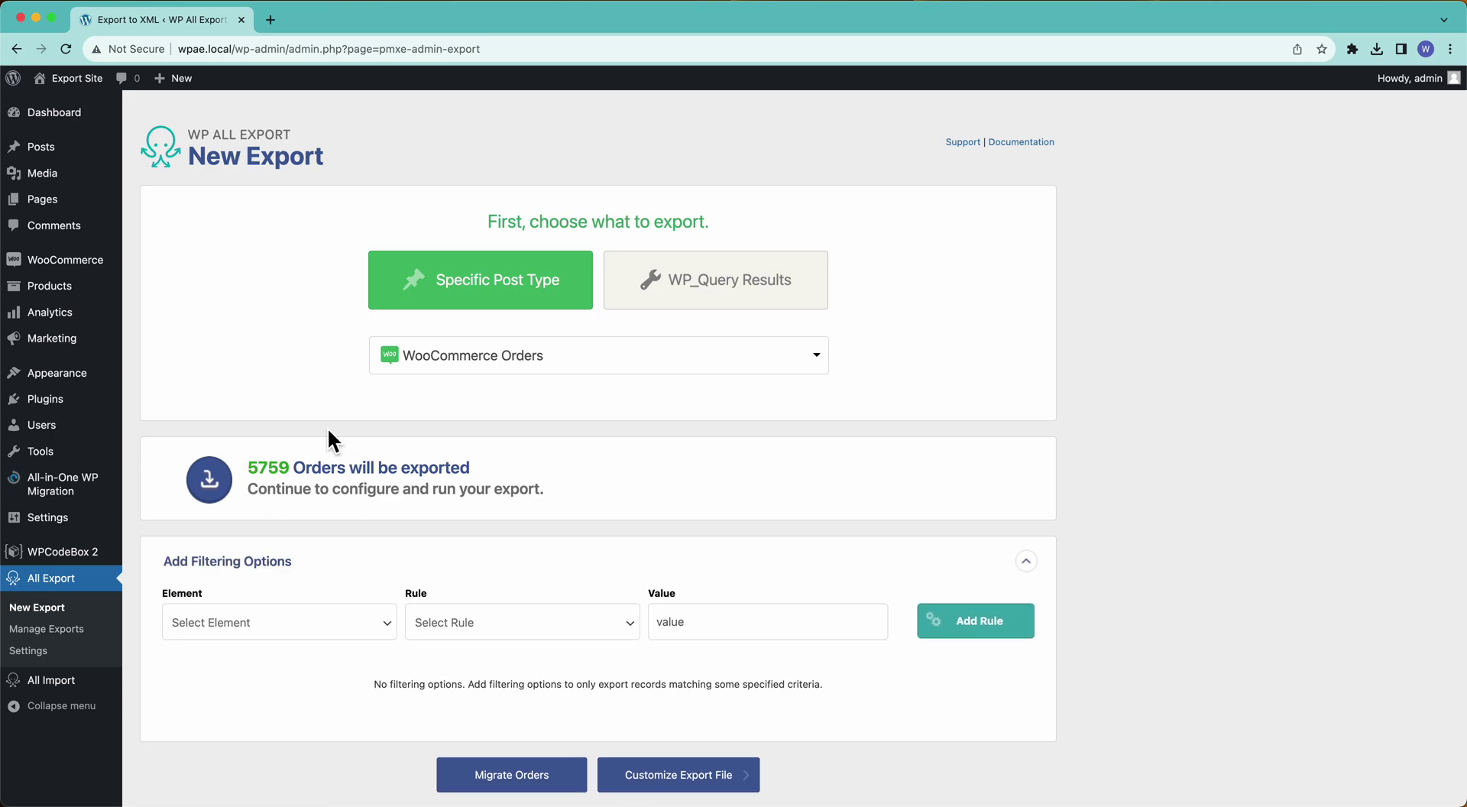
Step: Add a Billing State equals 'CA' filter rule, narrowing the export to 621 orders
{"action": "left_click", "coordinate": [224, 625]}
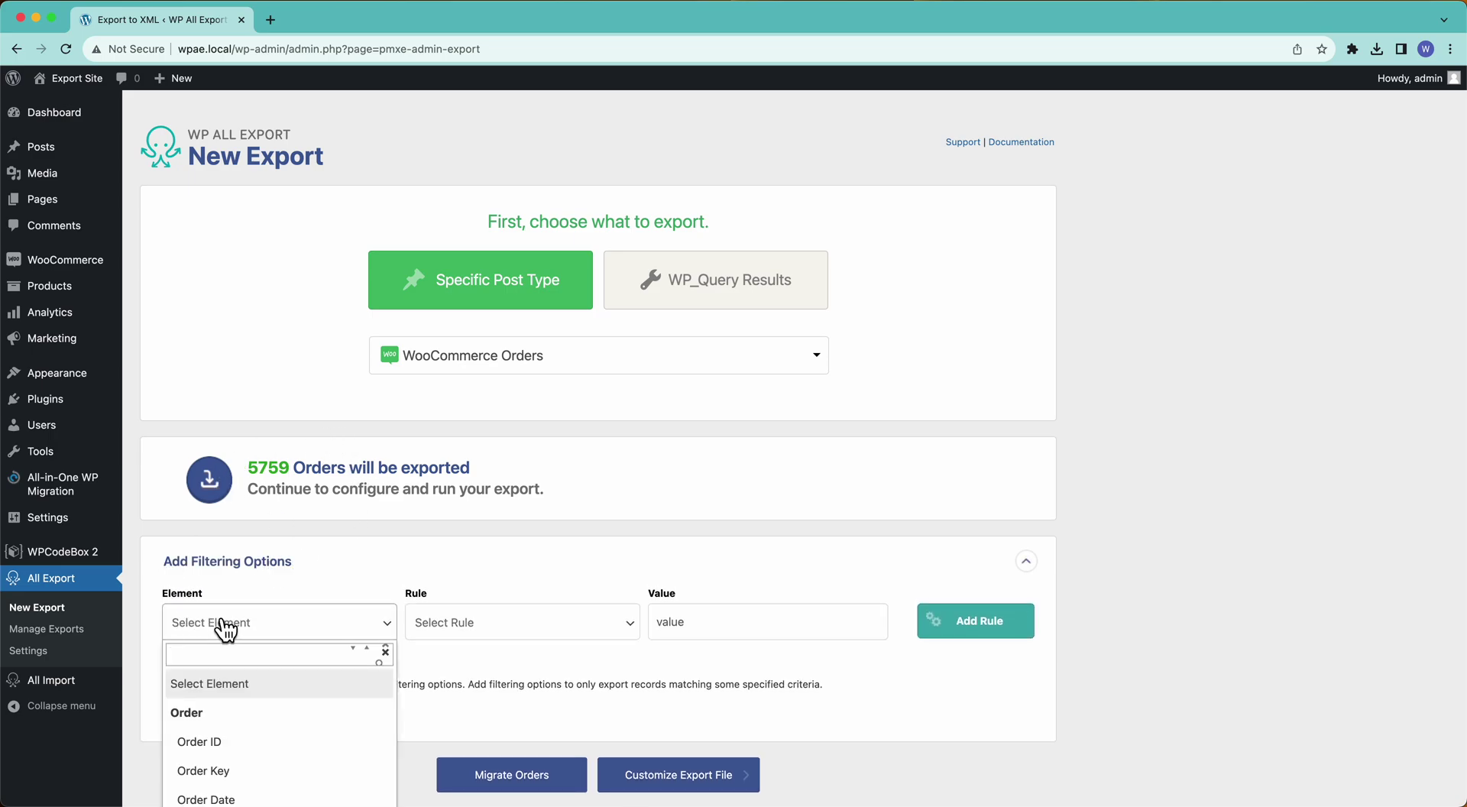
{"action": "type", "text": "state"}
{"action": "left_click", "coordinate": [215, 704]}
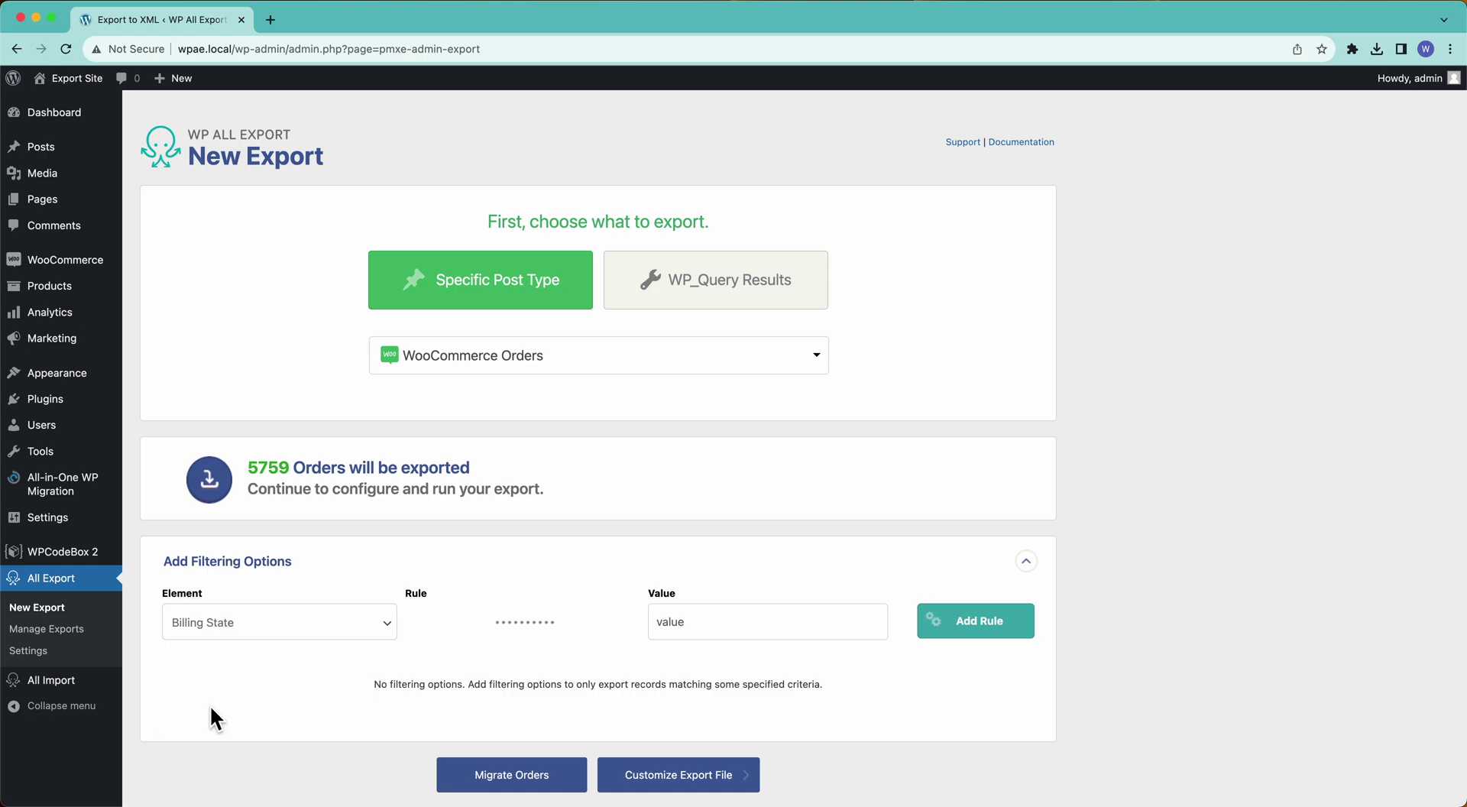
{"action": "left_click", "coordinate": [489, 625]}
{"action": "left_click", "coordinate": [443, 712]}
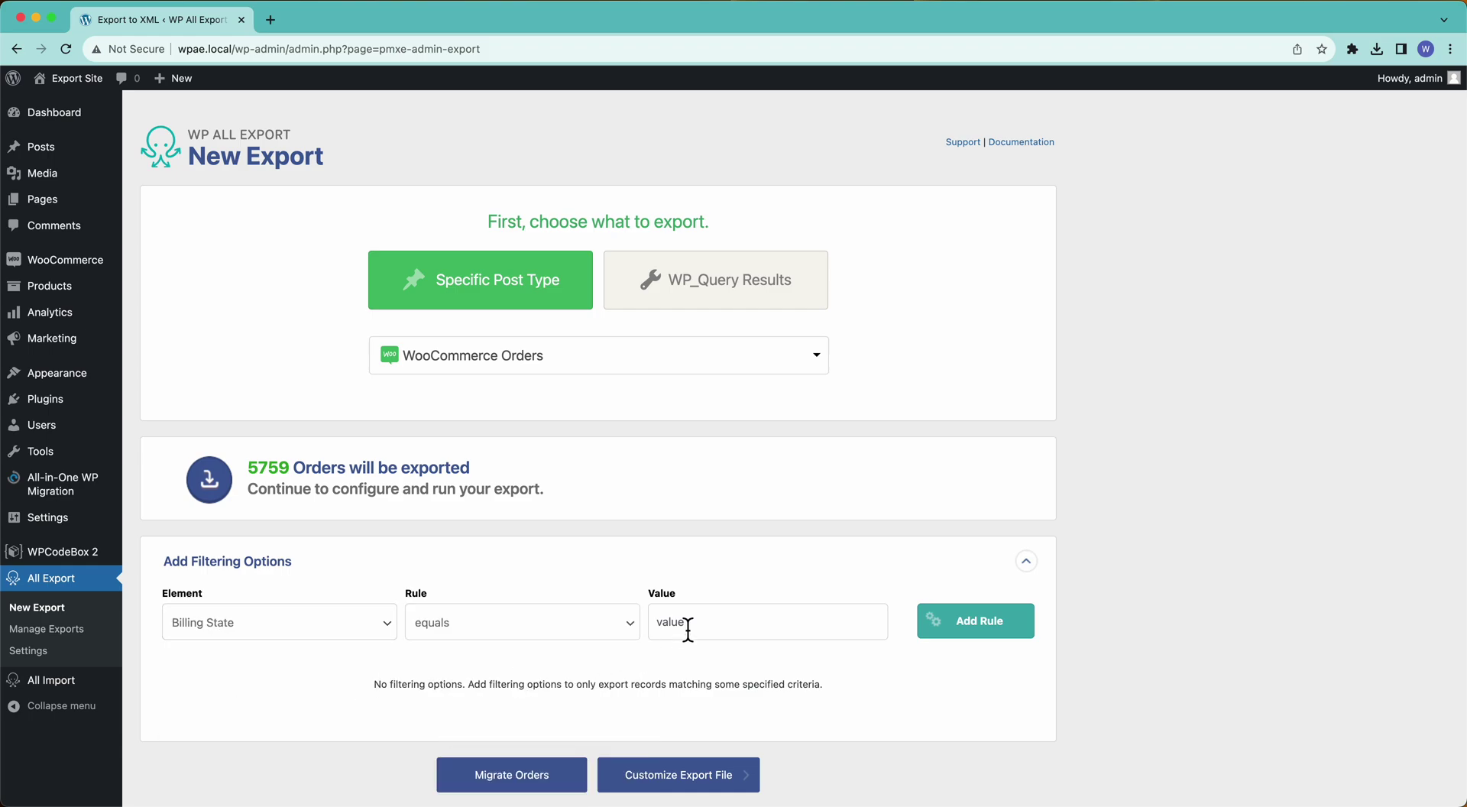
{"action": "left_click", "coordinate": [714, 624]}
{"action": "type", "text": "CA"}
{"action": "left_click", "coordinate": [961, 623]}
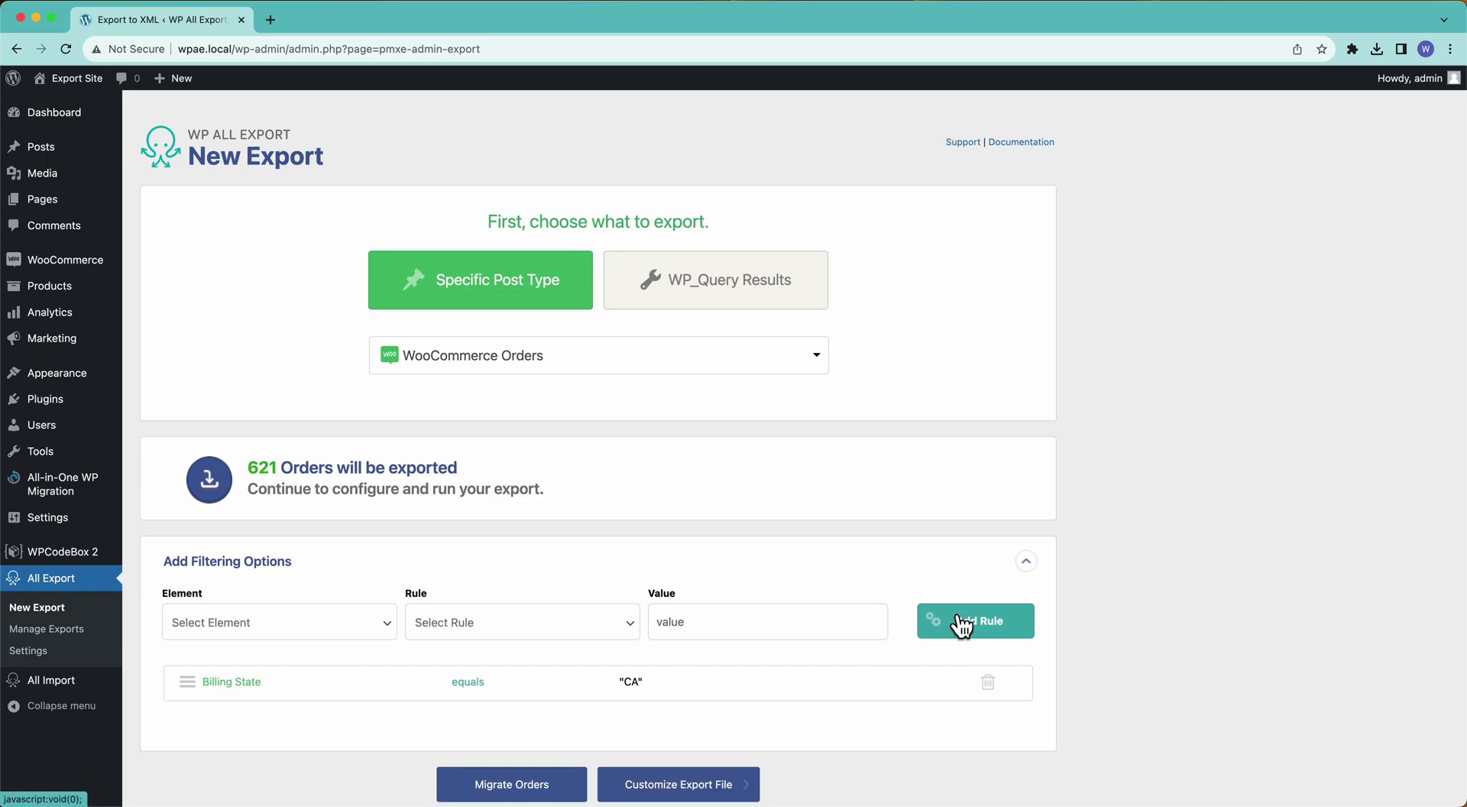
Step: Browse the filter field list, then delete the CA rule and collapse the filtering options
{"action": "left_click", "coordinate": [308, 625]}
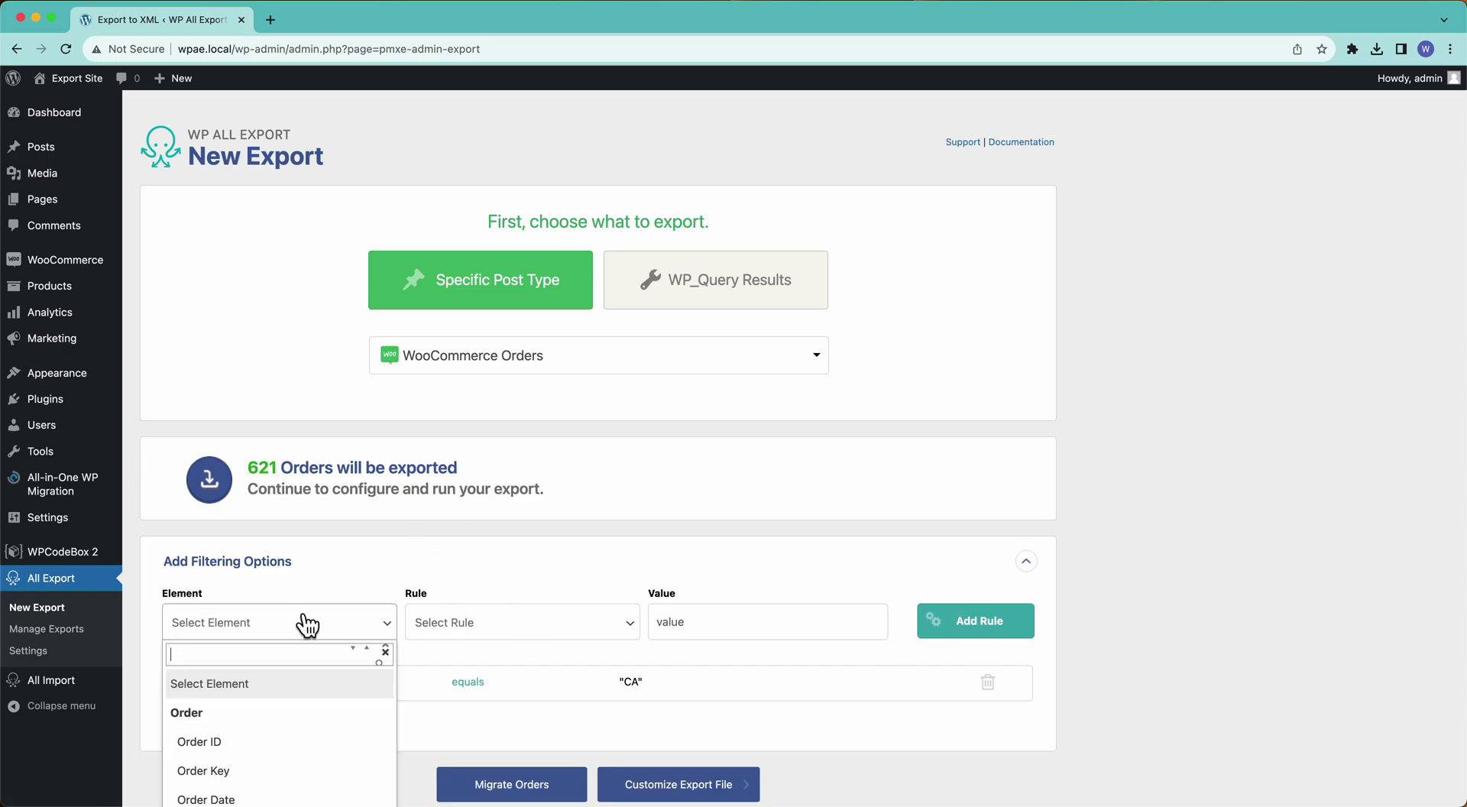
{"action": "scroll", "coordinate": [304, 544], "scroll_direction": "down", "scroll_amount": 3}
{"action": "scroll", "coordinate": [278, 657], "scroll_direction": "down", "scroll_amount": 6}
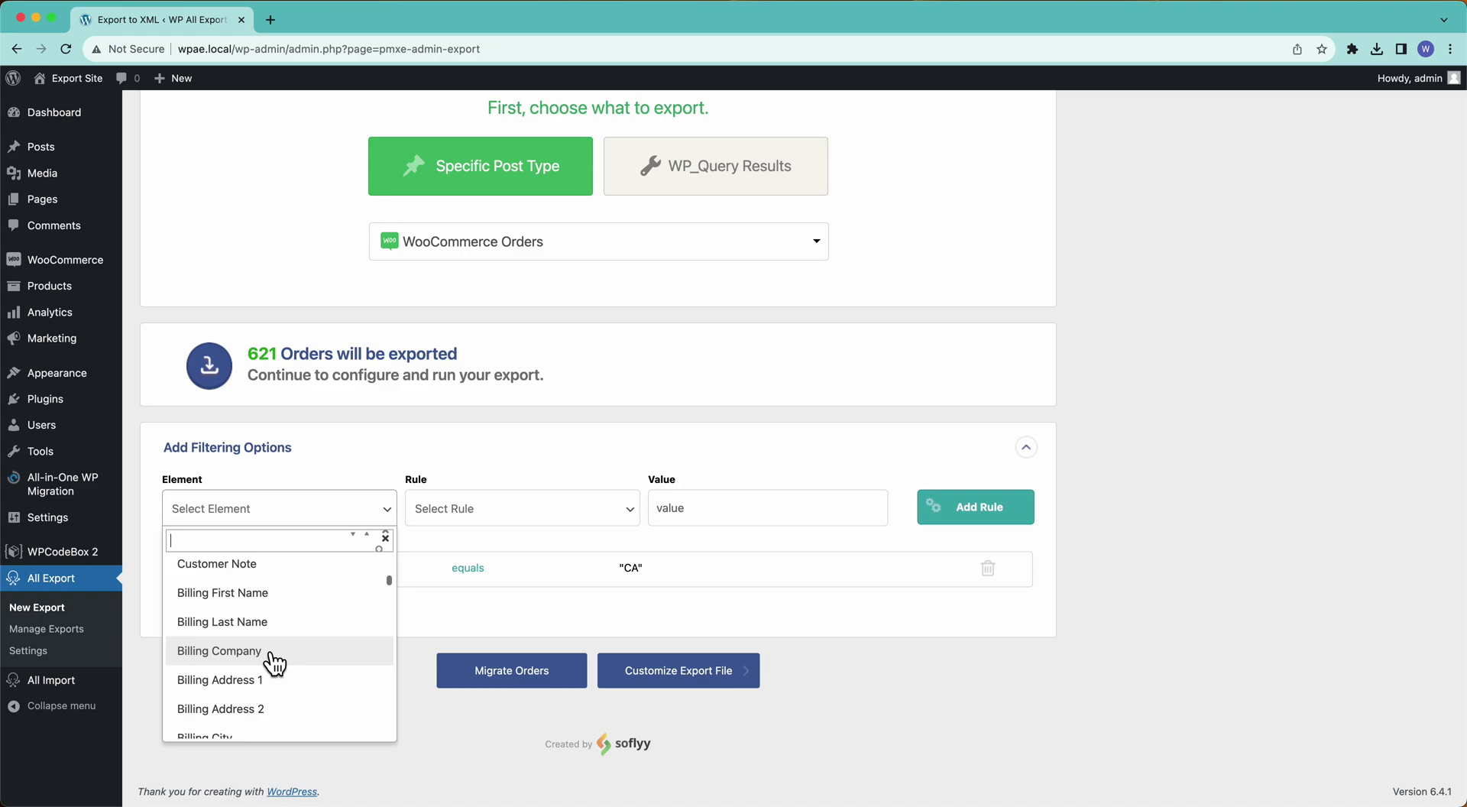
{"action": "scroll", "coordinate": [274, 663], "scroll_direction": "up", "scroll_amount": 4}
{"action": "scroll", "coordinate": [273, 664], "scroll_direction": "down", "scroll_amount": 4}
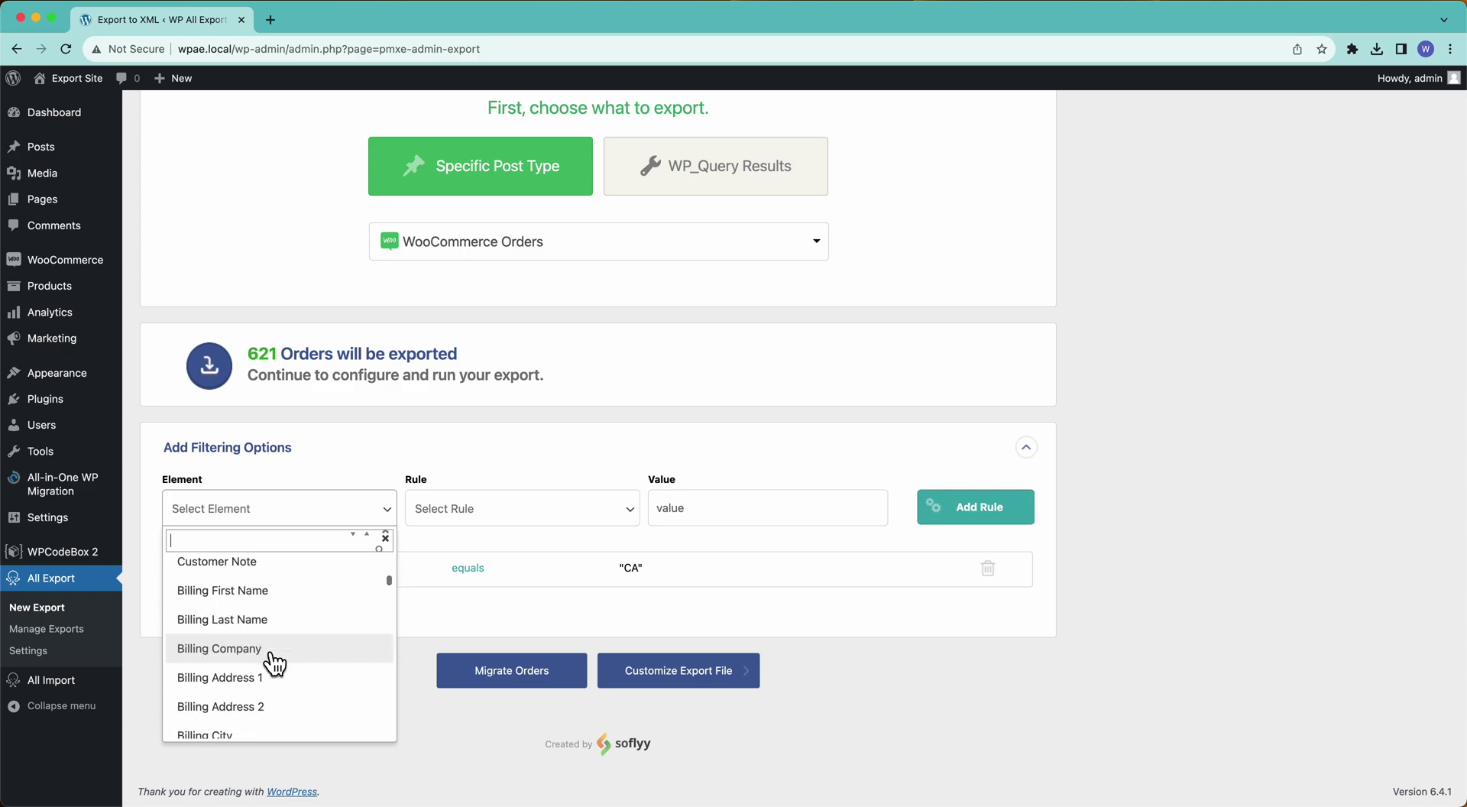
{"action": "scroll", "coordinate": [273, 663], "scroll_direction": "down", "scroll_amount": 15}
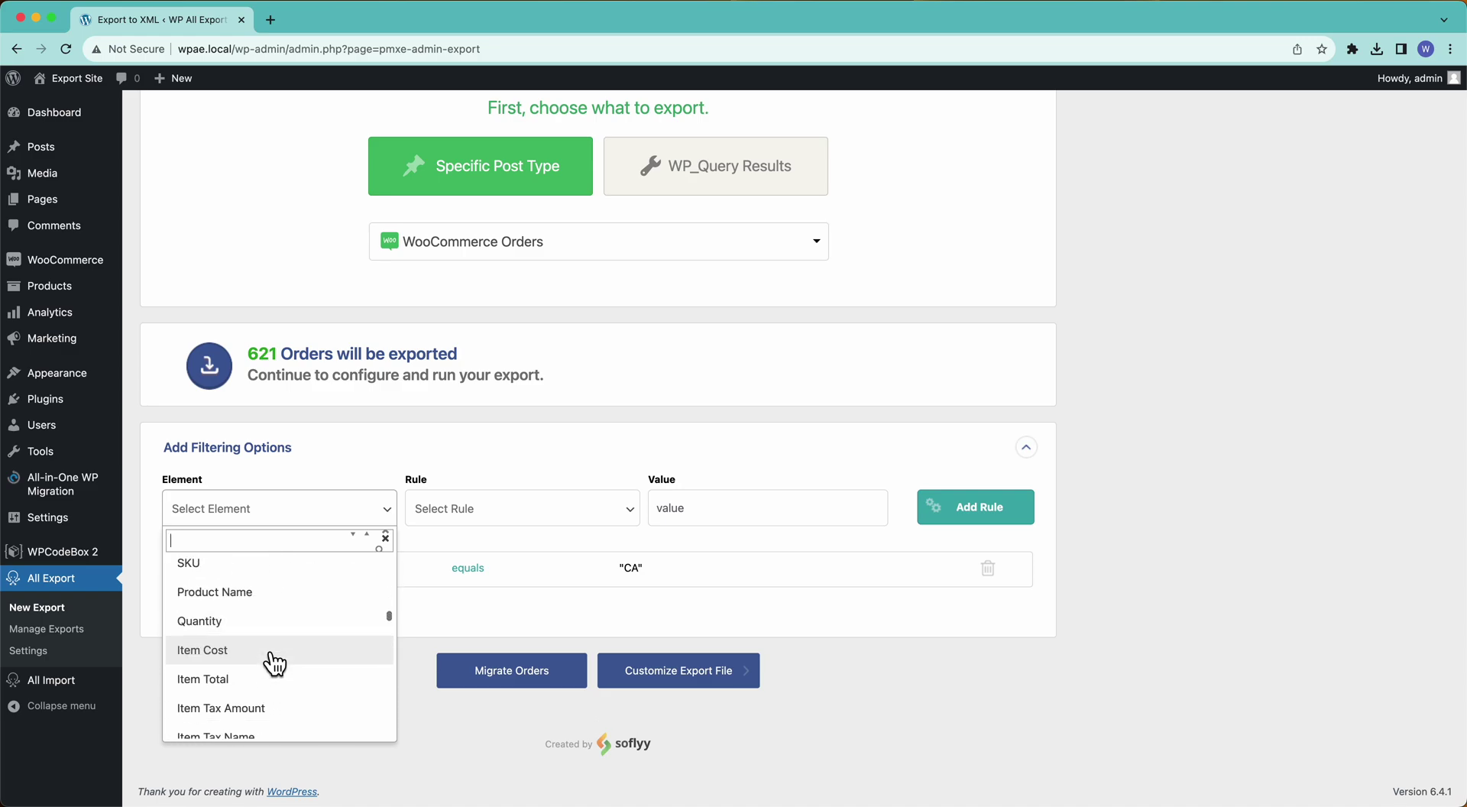
{"action": "scroll", "coordinate": [273, 663], "scroll_direction": "down", "scroll_amount": 20}
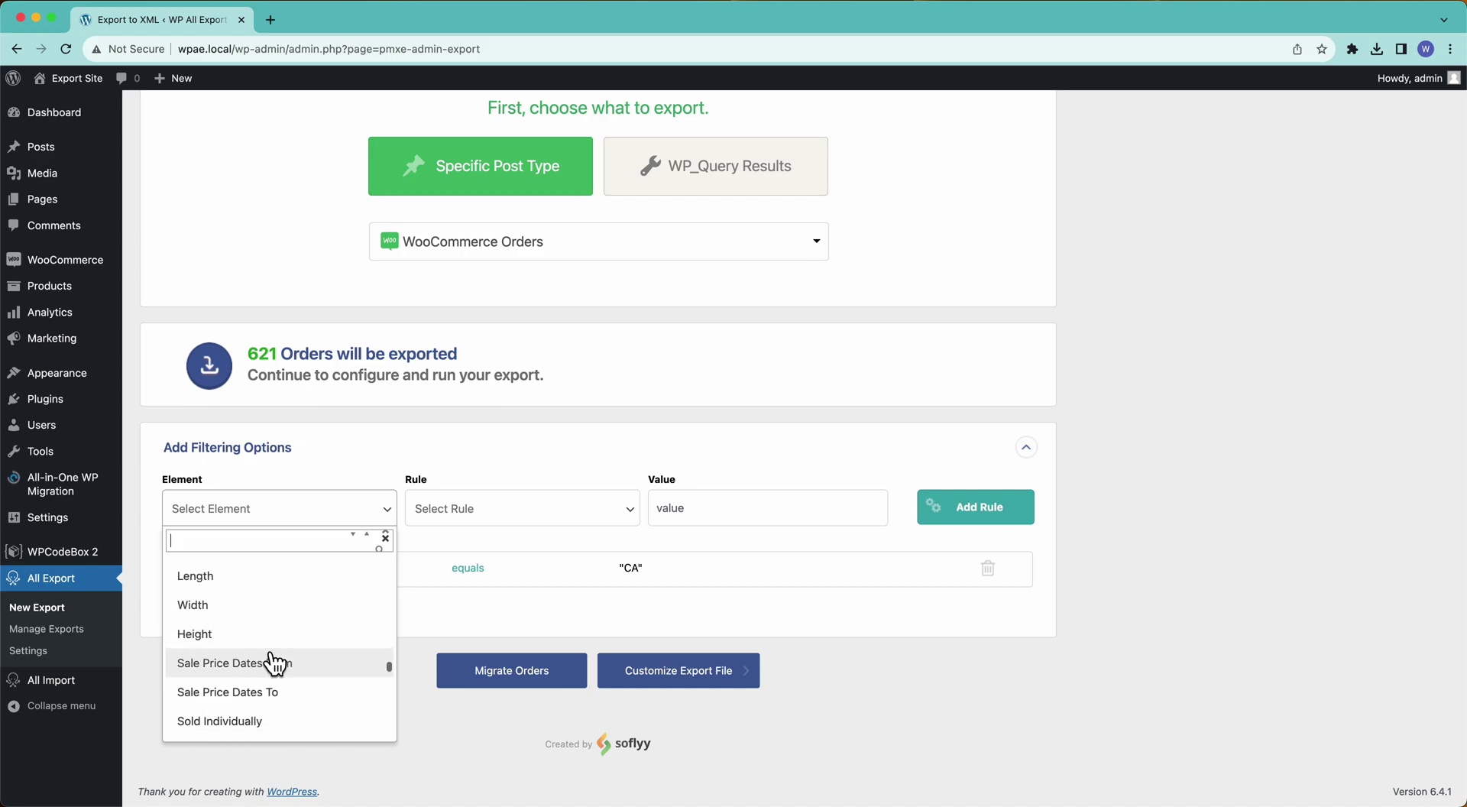
{"action": "scroll", "coordinate": [274, 663], "scroll_direction": "down", "scroll_amount": 8}
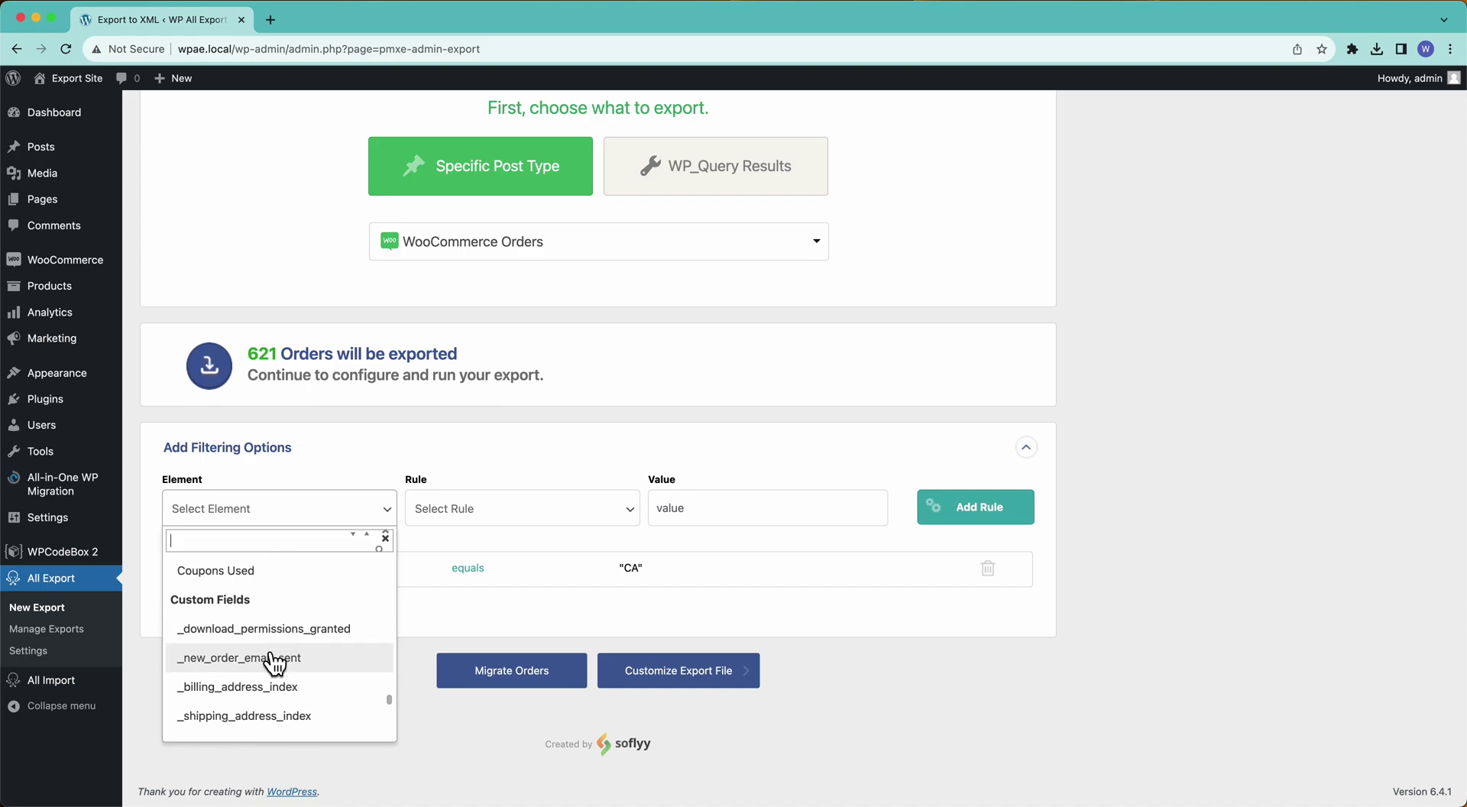
{"action": "left_click", "coordinate": [583, 626]}
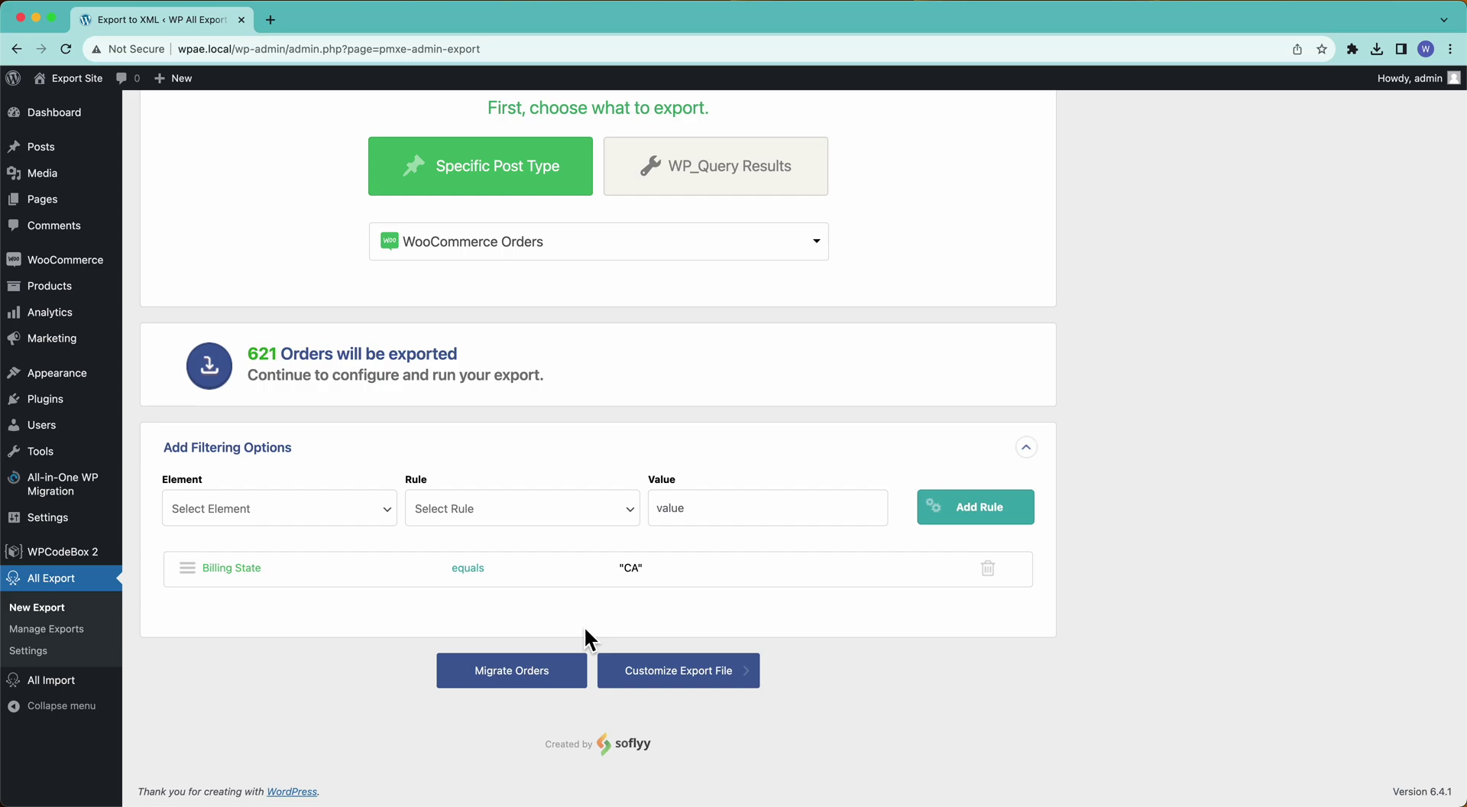
{"action": "left_click", "coordinate": [987, 570]}
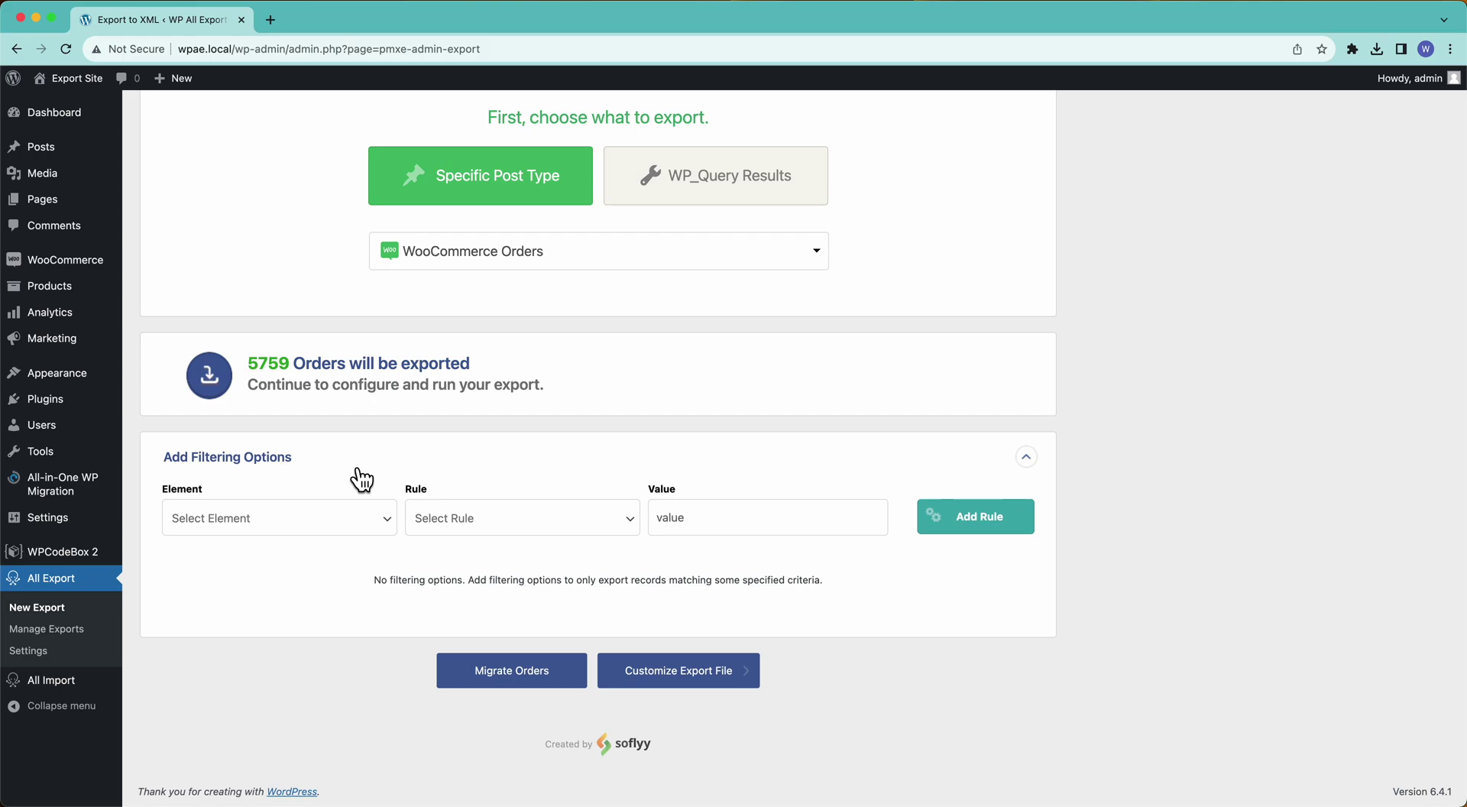
{"action": "left_click", "coordinate": [269, 460]}
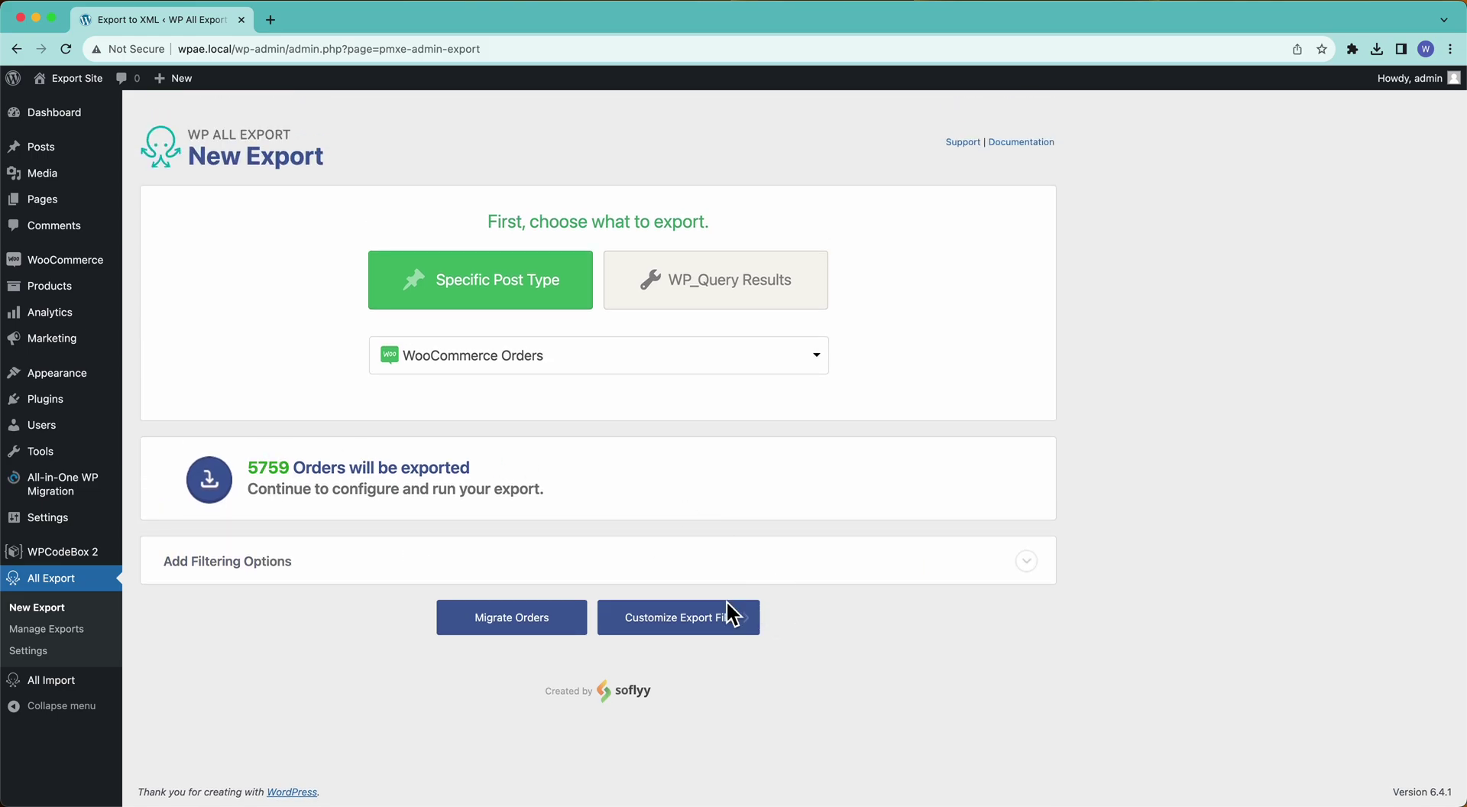
Step: Move on to customizing the export file and preview the first 10 orders
{"action": "left_click", "coordinate": [693, 621]}
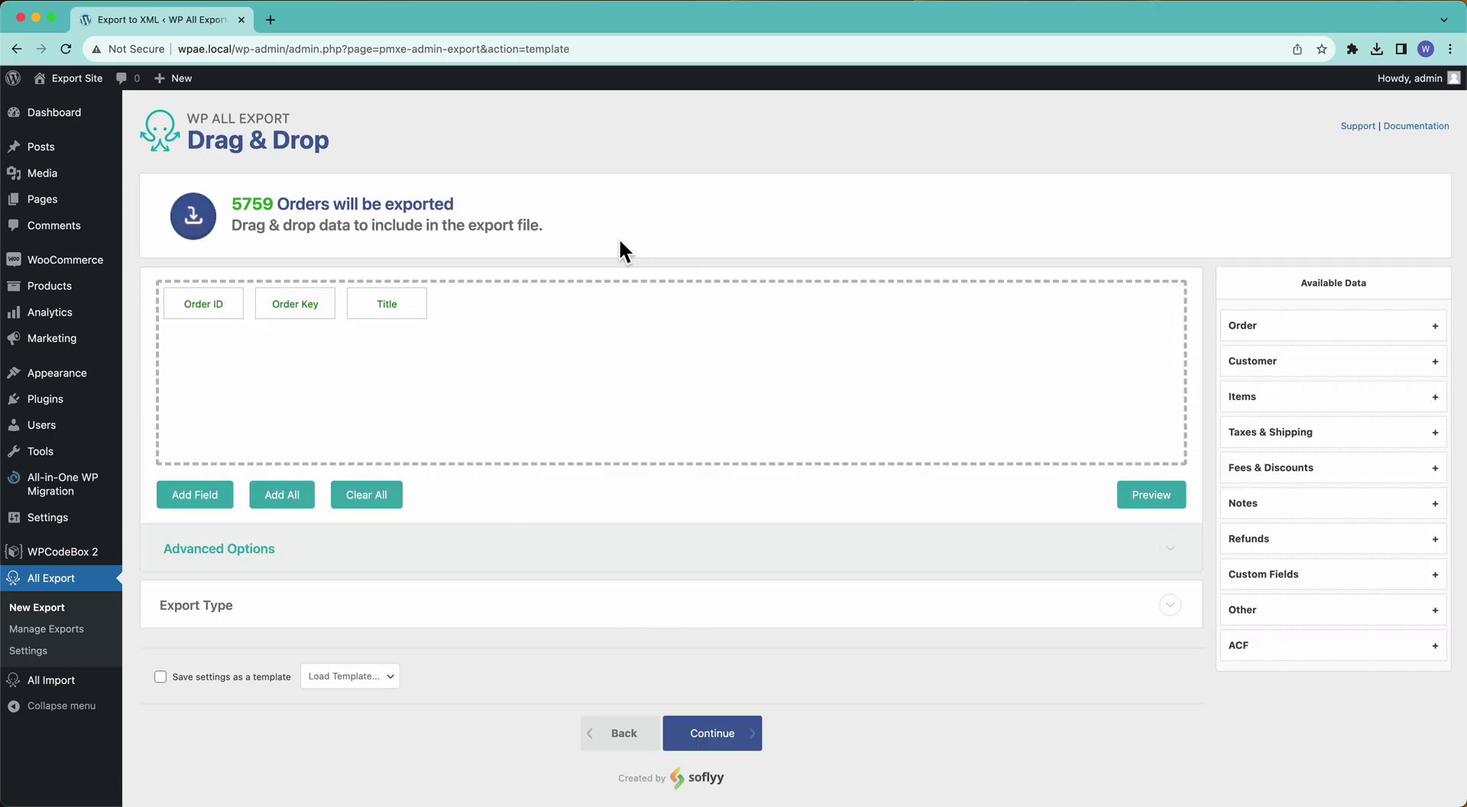
{"action": "left_click", "coordinate": [1155, 495]}
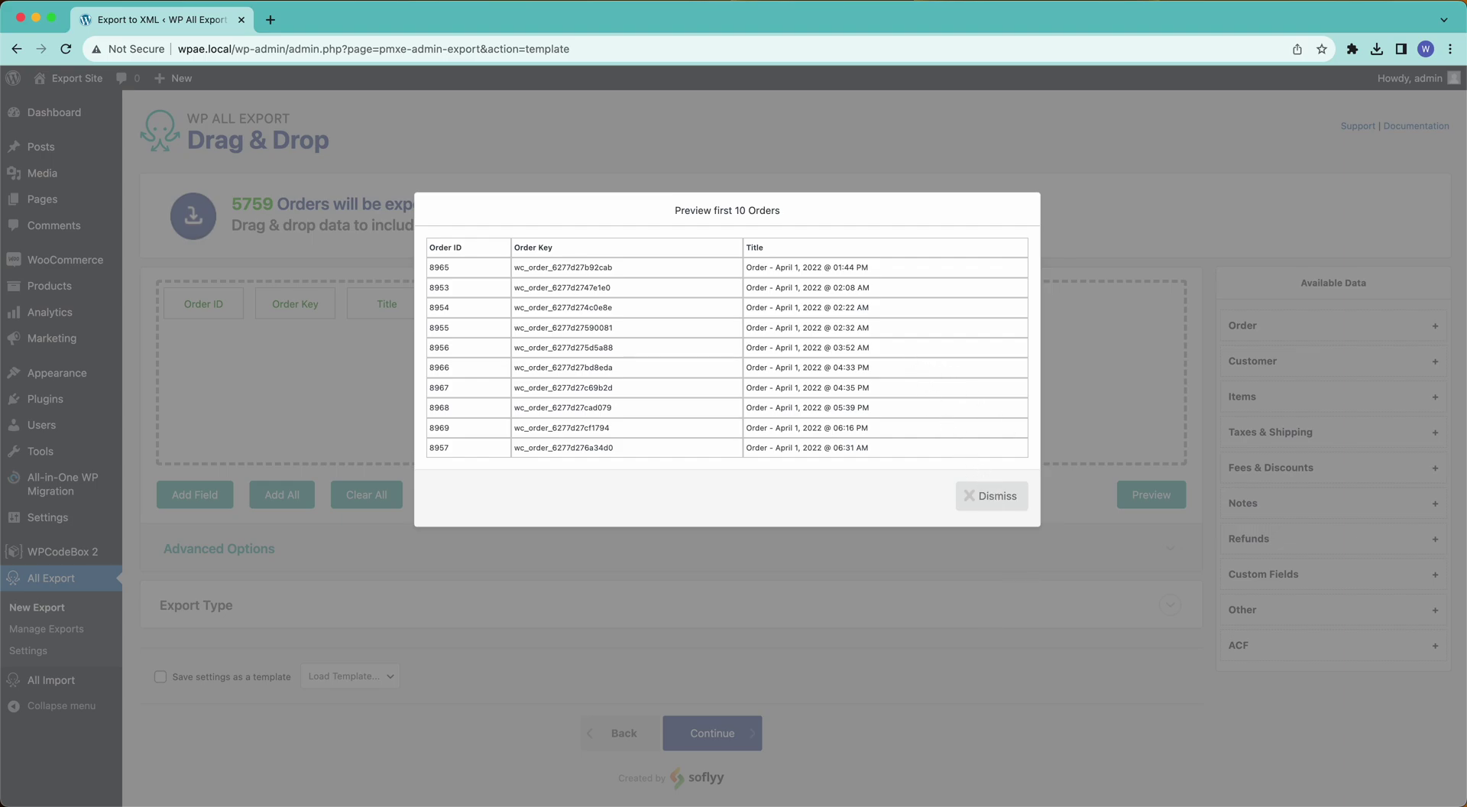
{"action": "left_click", "coordinate": [966, 493]}
Step: Drag Order Key after Title and delete 'Key' from its column name
{"action": "left_click_drag", "start_coordinate": [302, 305], "coordinate": [424, 311]}
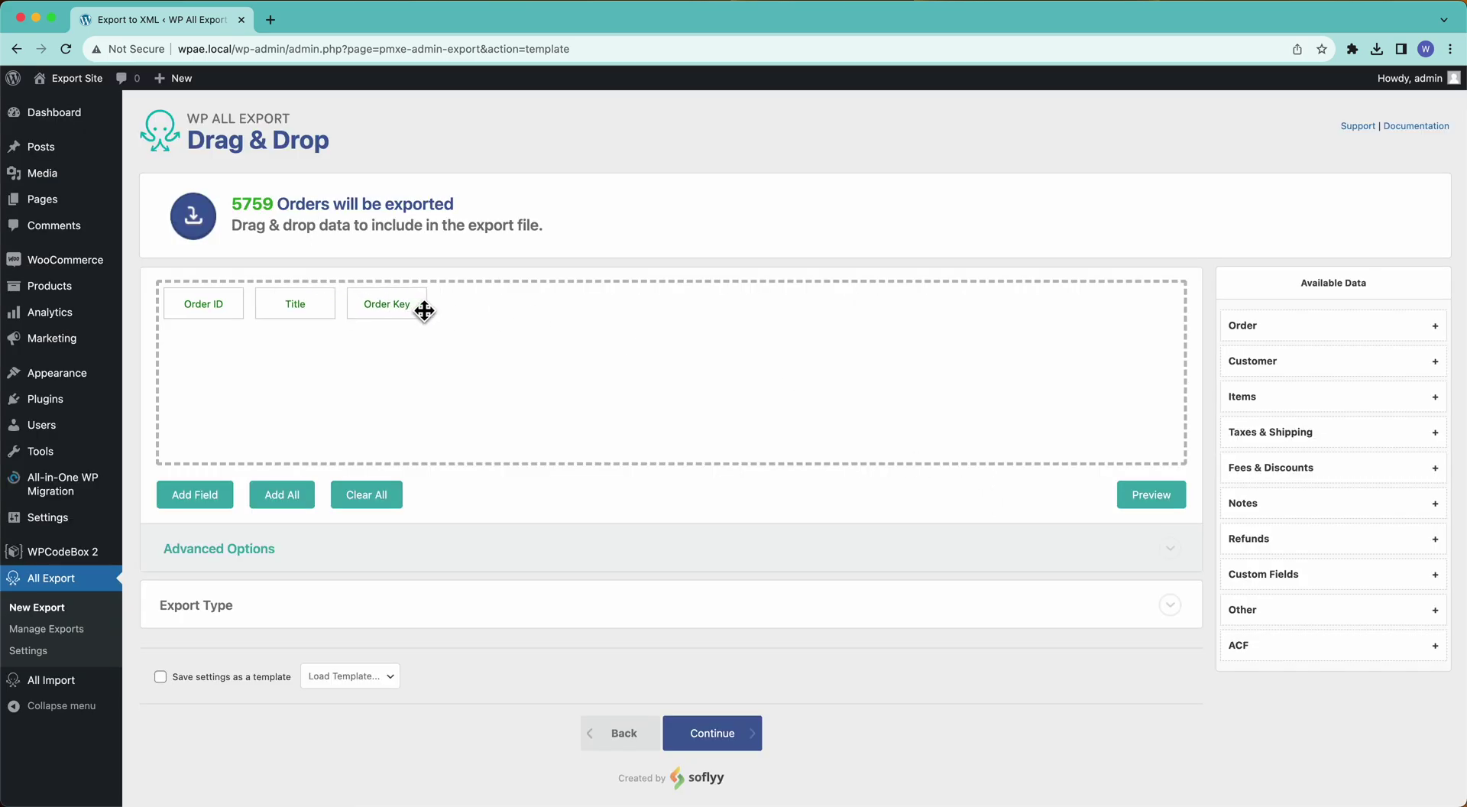
{"action": "left_click", "coordinate": [375, 307]}
{"action": "double_click", "coordinate": [474, 218]}
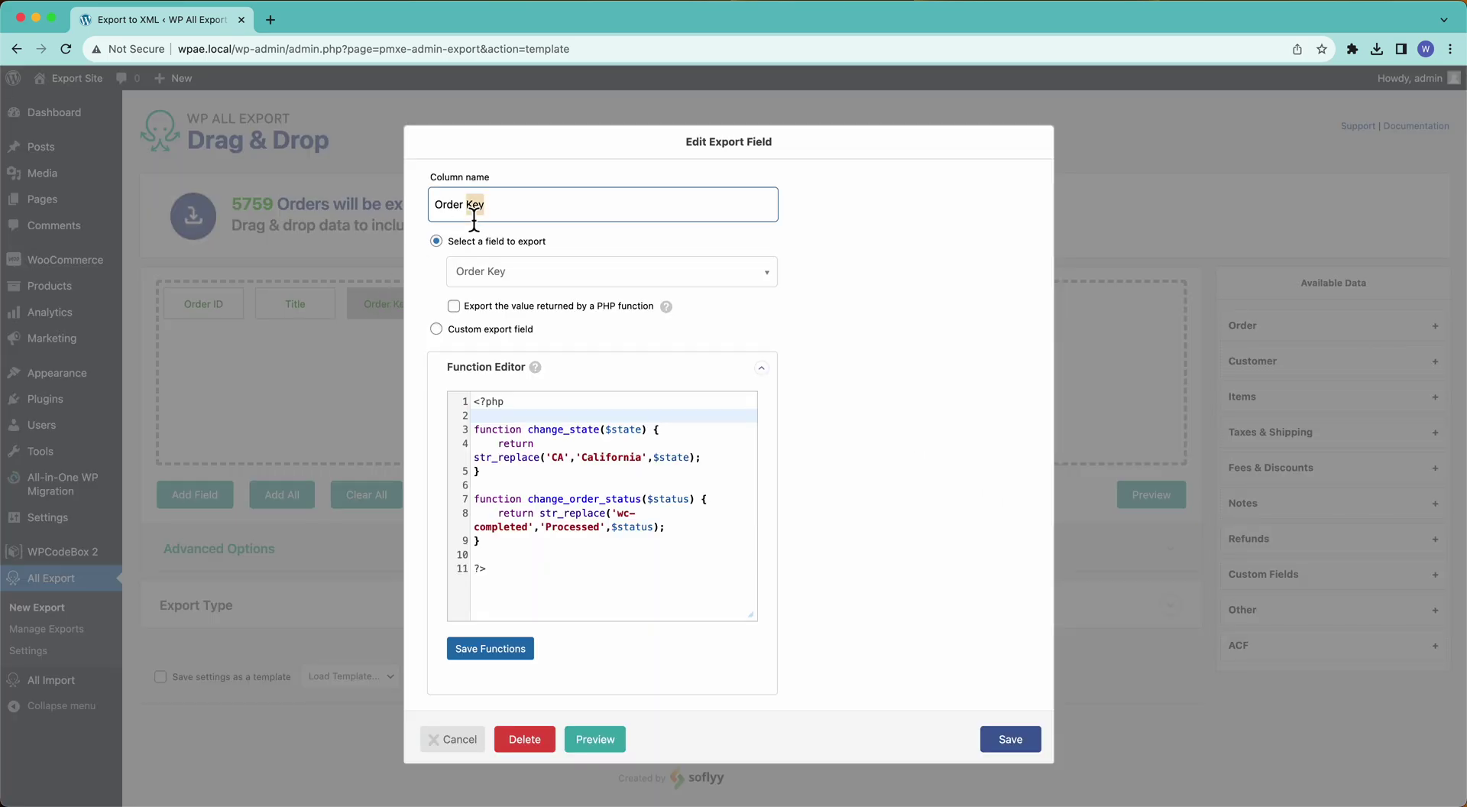
{"action": "key", "text": "BackSpace"}
Step: Save the 'Order' column and drag Order Total in as a fourth column
{"action": "left_click", "coordinate": [1011, 739]}
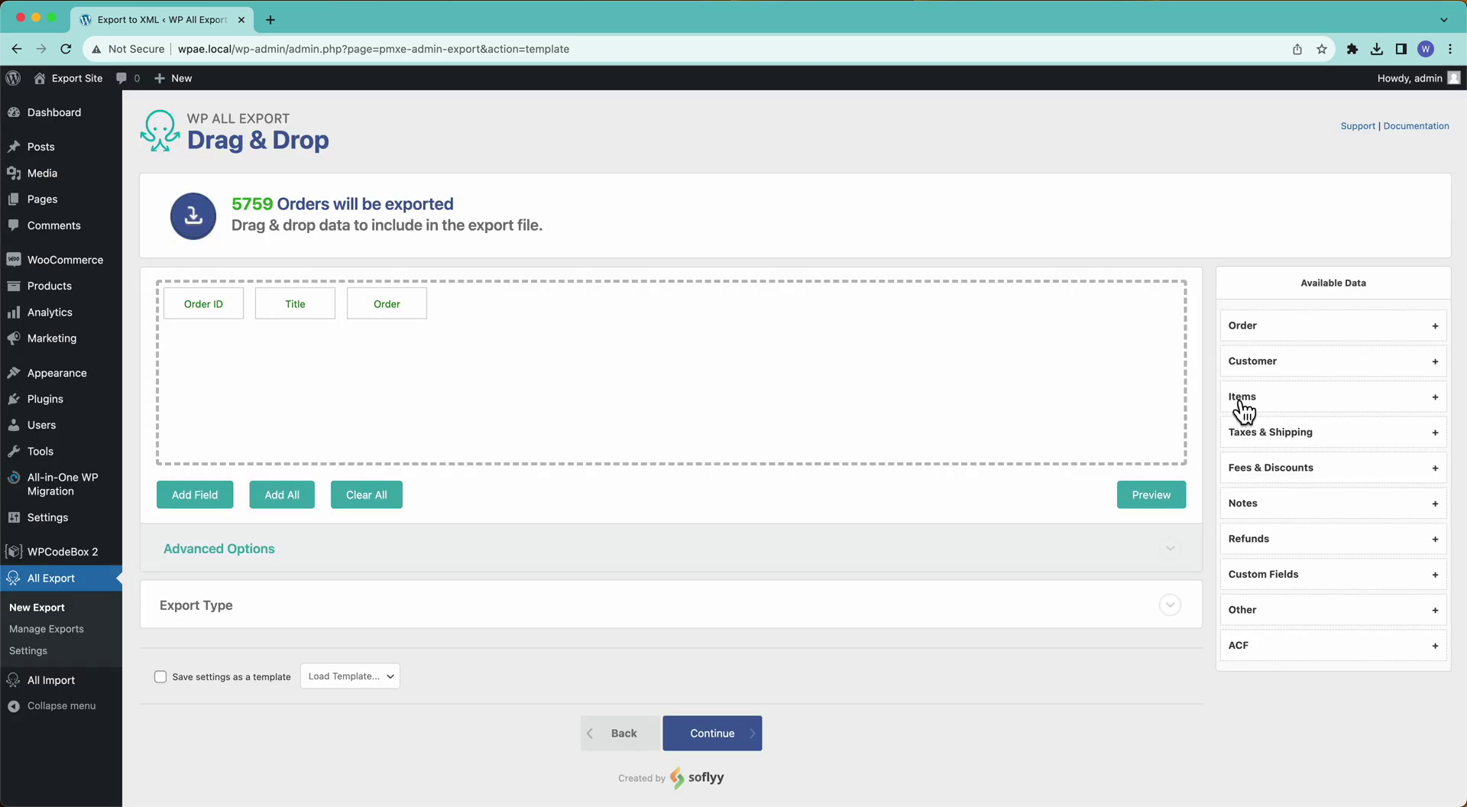
{"action": "left_click", "coordinate": [1291, 334]}
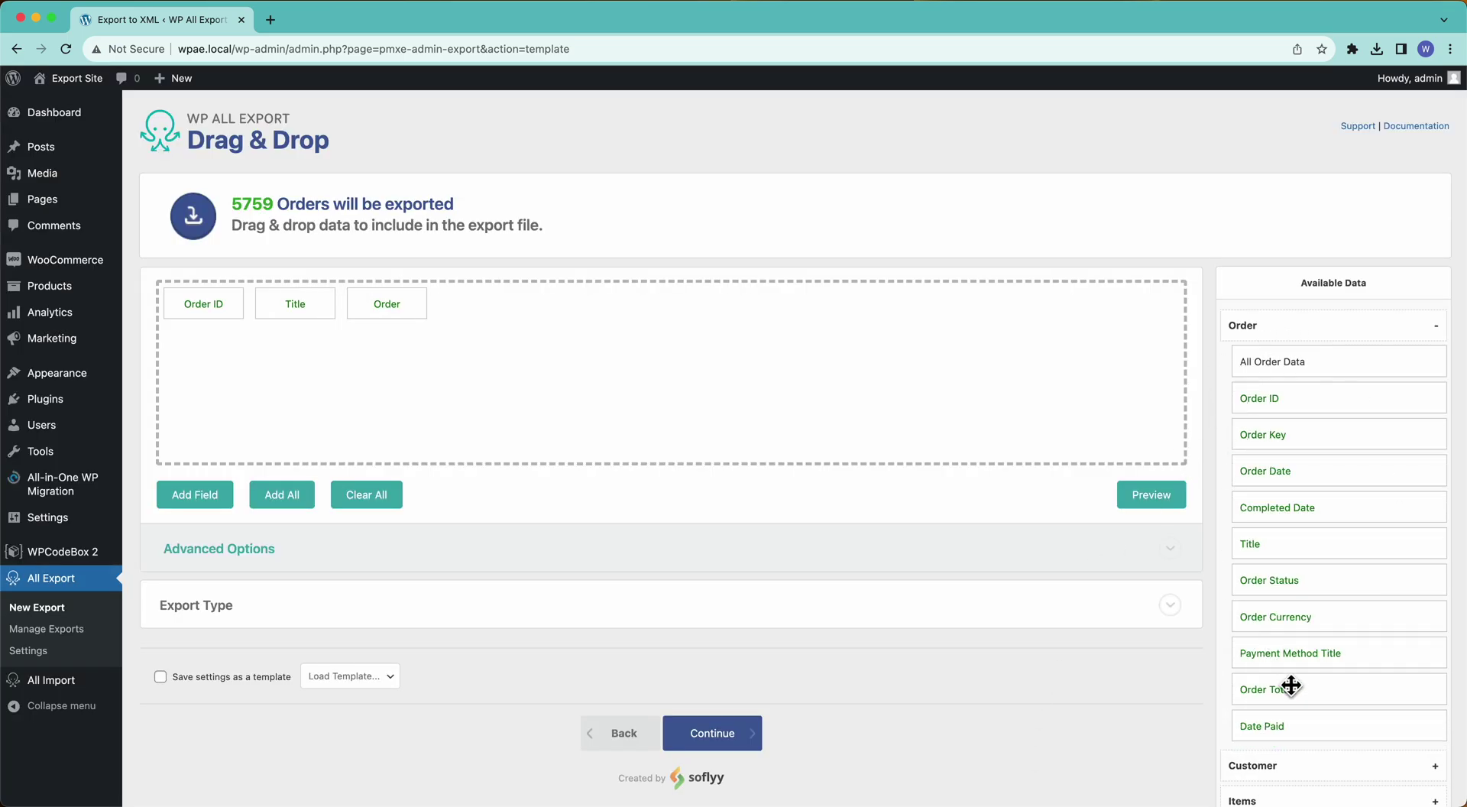
{"action": "left_click_drag", "start_coordinate": [1291, 685], "coordinate": [625, 380]}
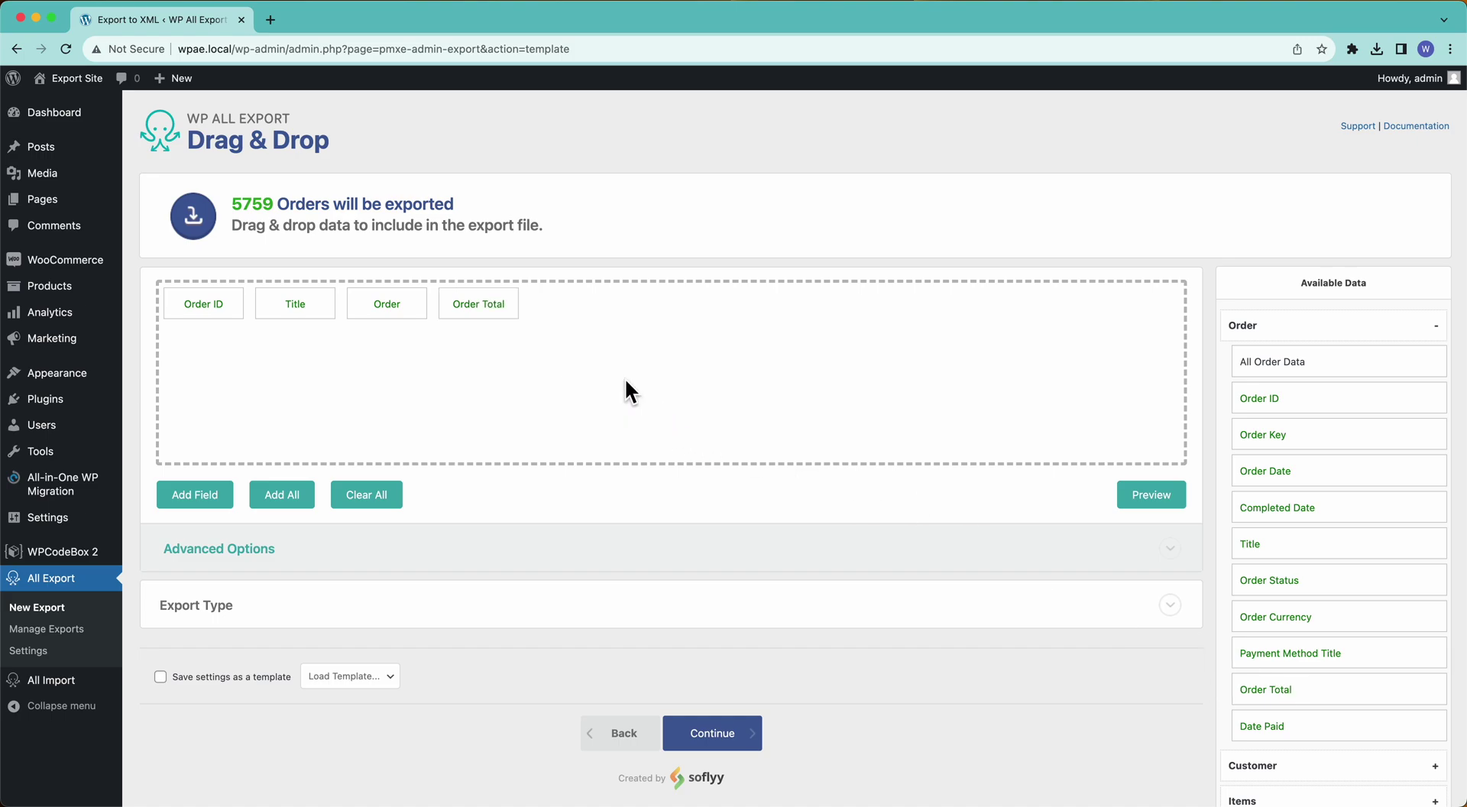
Step: Add a Billing First Name column and preview the first 10 orders
{"action": "left_click", "coordinate": [200, 489]}
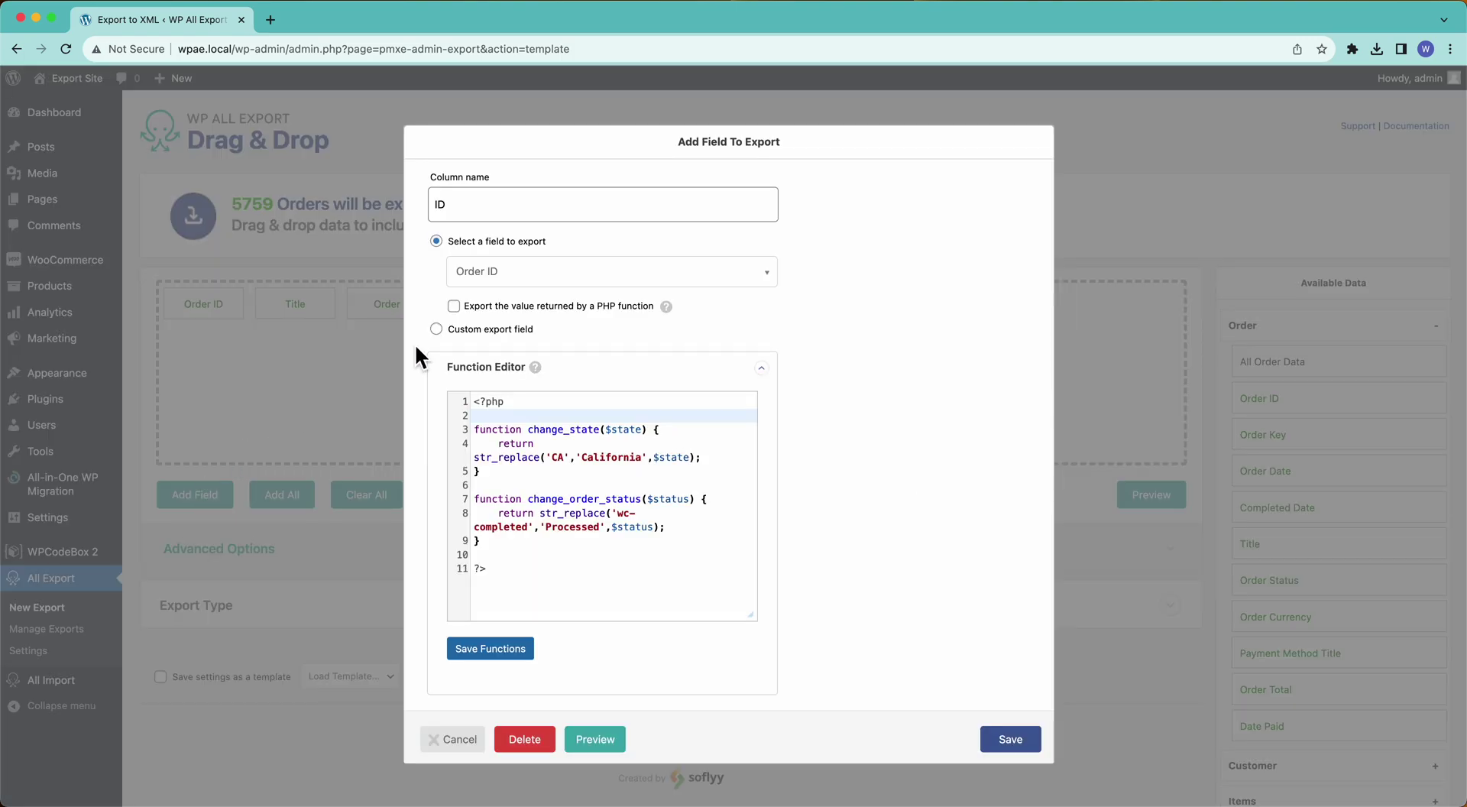
{"action": "left_click", "coordinate": [520, 275]}
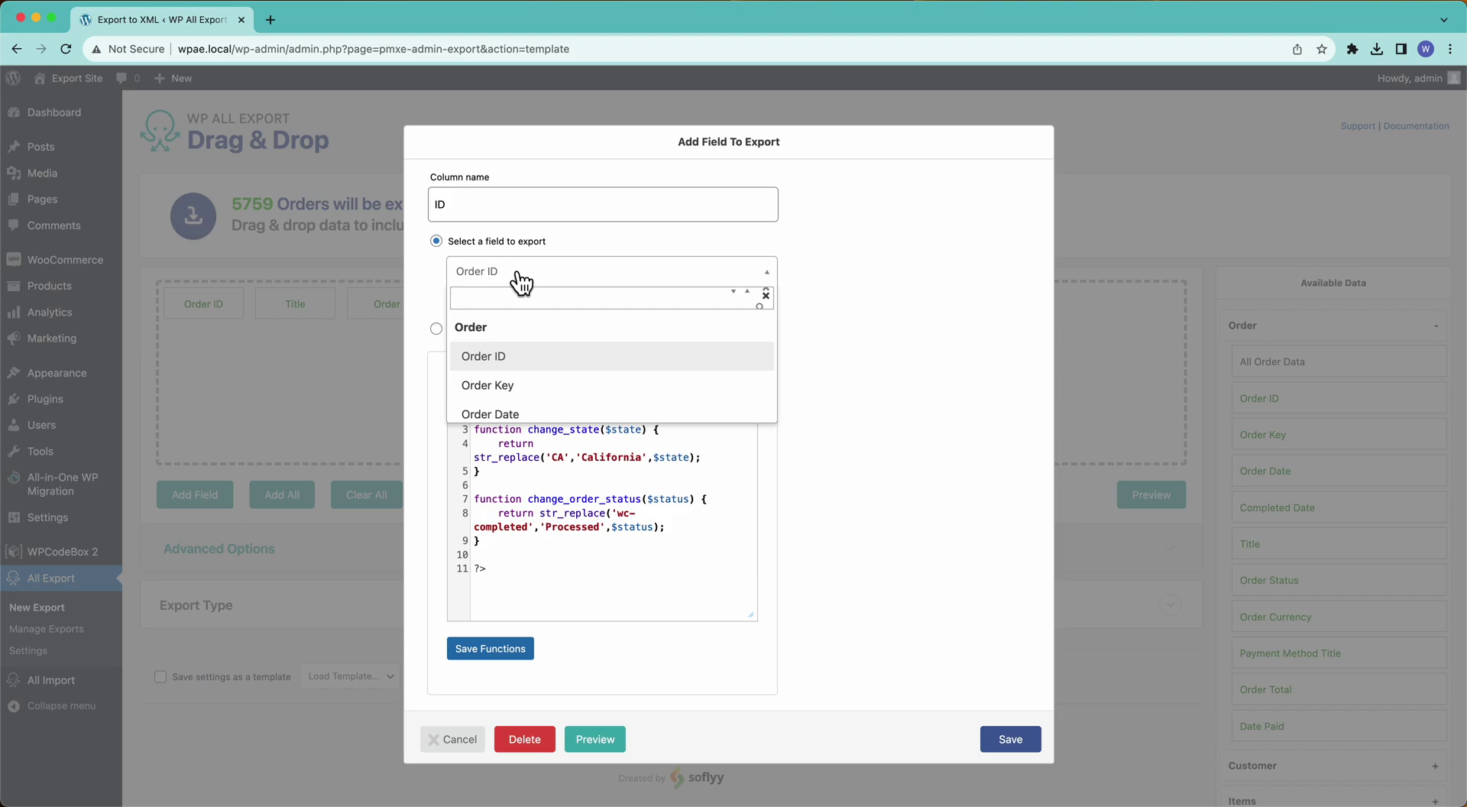
{"action": "type", "text": "name"}
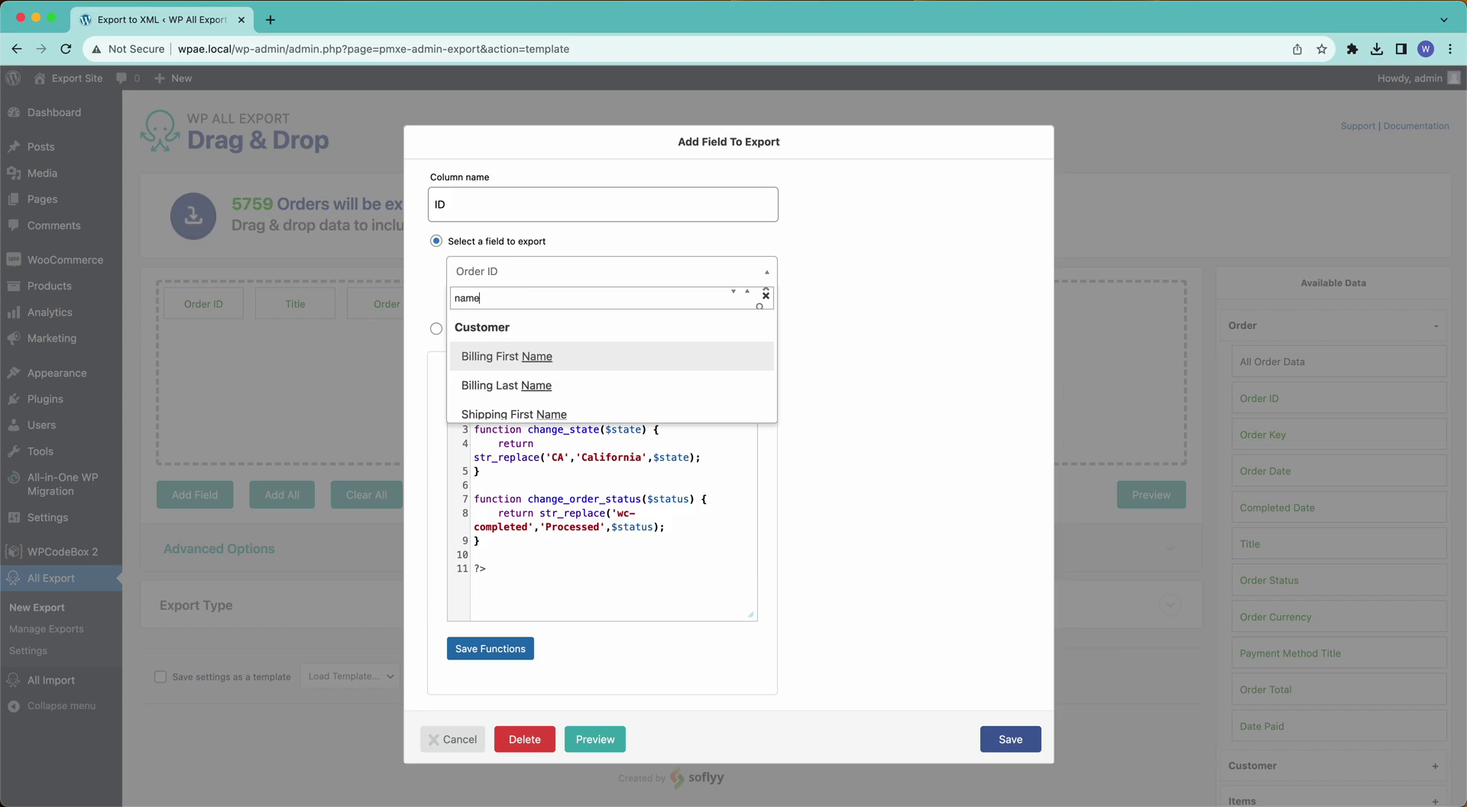
{"action": "left_click", "coordinate": [524, 355]}
{"action": "left_click", "coordinate": [993, 736]}
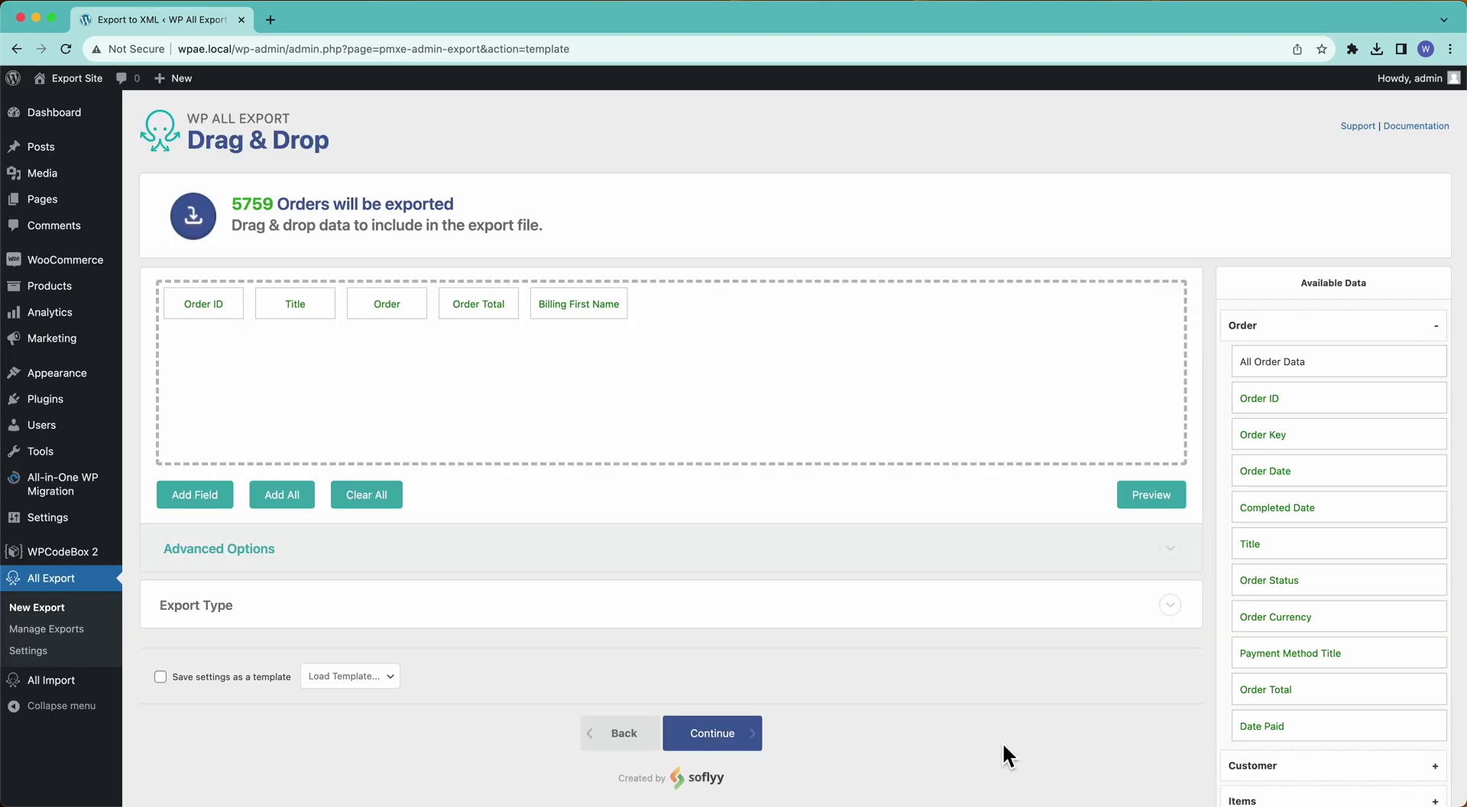
{"action": "left_click", "coordinate": [1133, 498]}
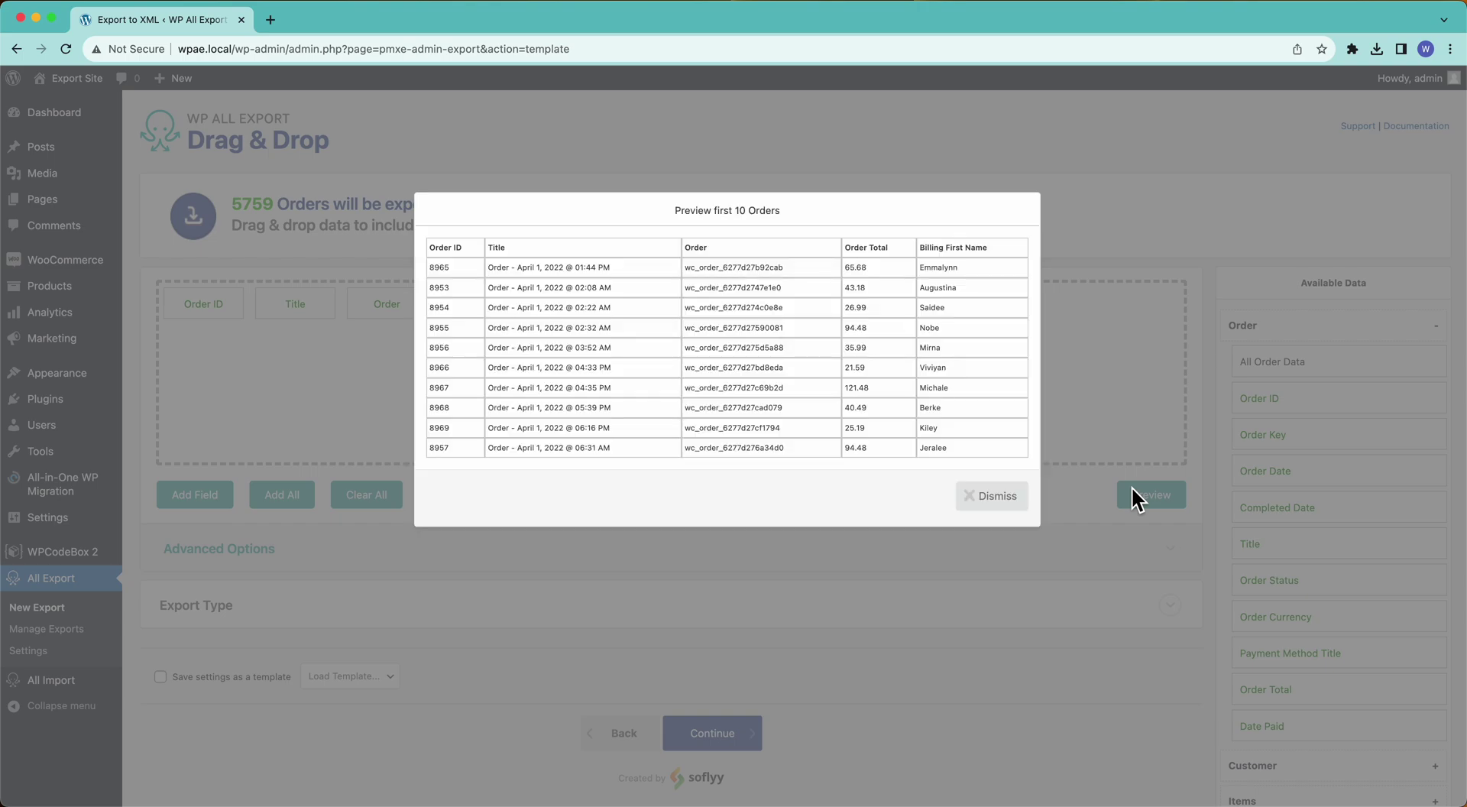
Step: Close the preview and drag the Title and Order columns out of the export
{"action": "left_click", "coordinate": [978, 498]}
{"action": "left_click_drag", "start_coordinate": [301, 305], "coordinate": [295, 265]}
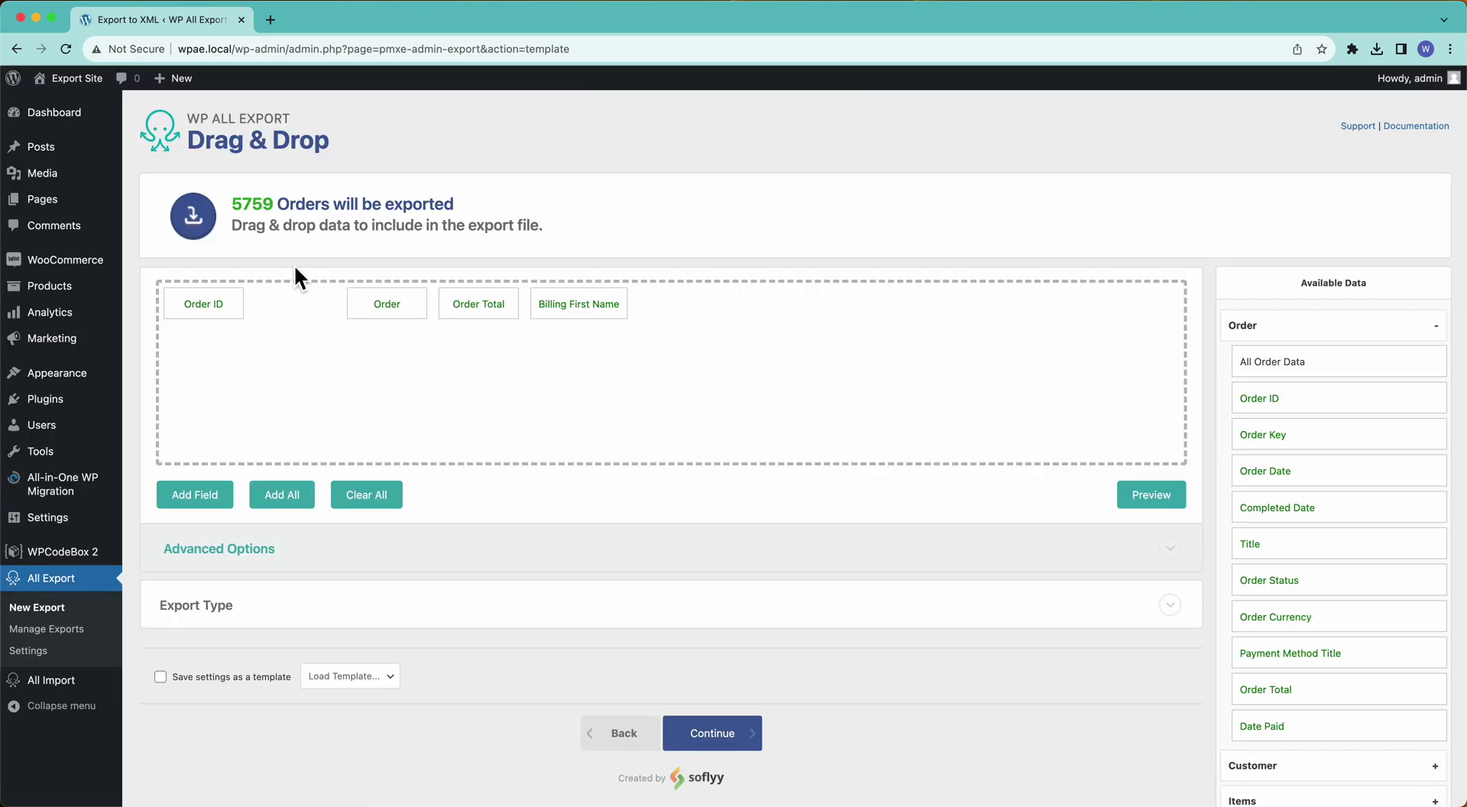
{"action": "left_click_drag", "start_coordinate": [295, 313], "coordinate": [287, 266]}
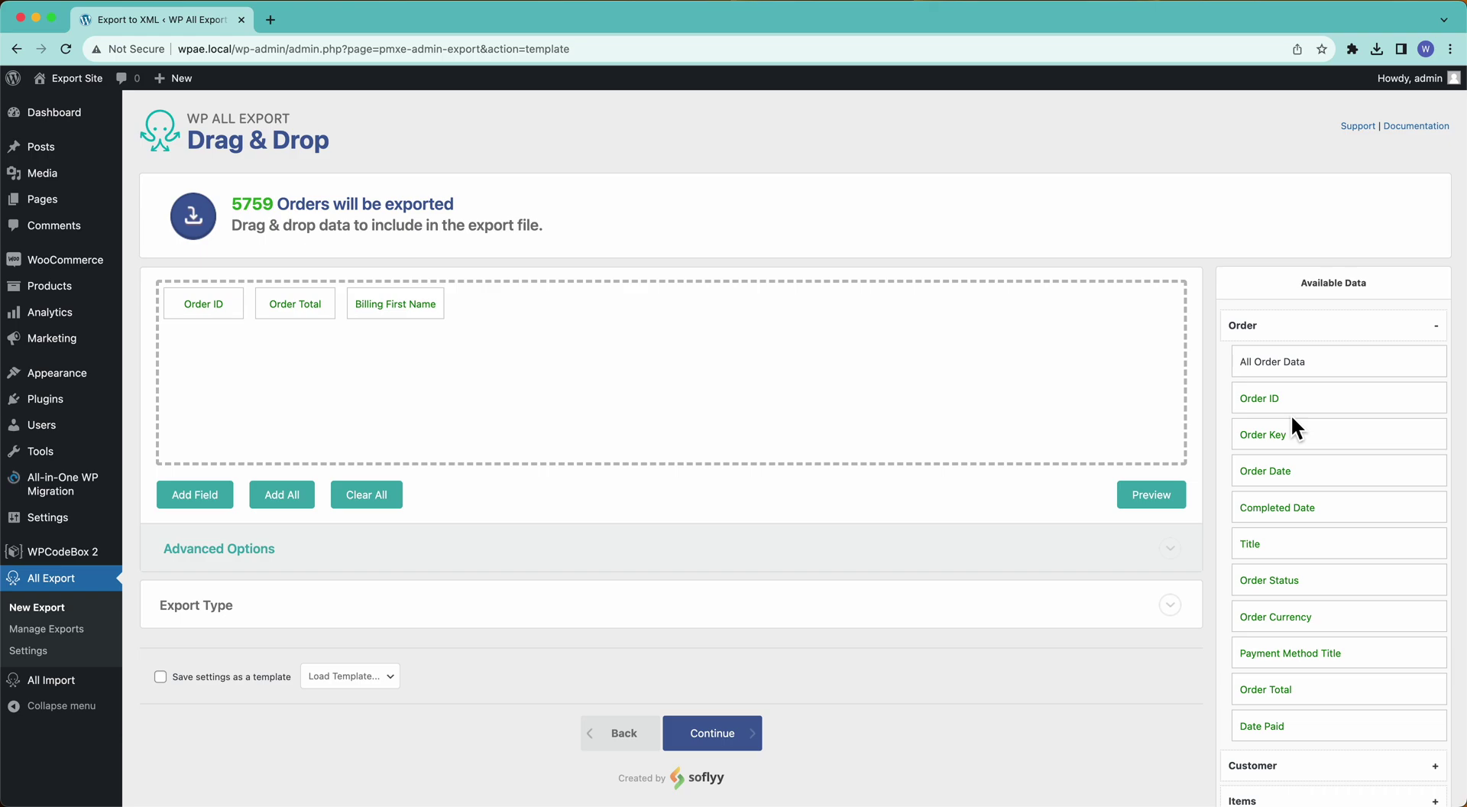
Step: Expand the Customer fields and drag Billing Last Name into the export columns
{"action": "scroll", "coordinate": [1307, 612], "scroll_direction": "down", "scroll_amount": 3}
{"action": "left_click", "coordinate": [1268, 638]}
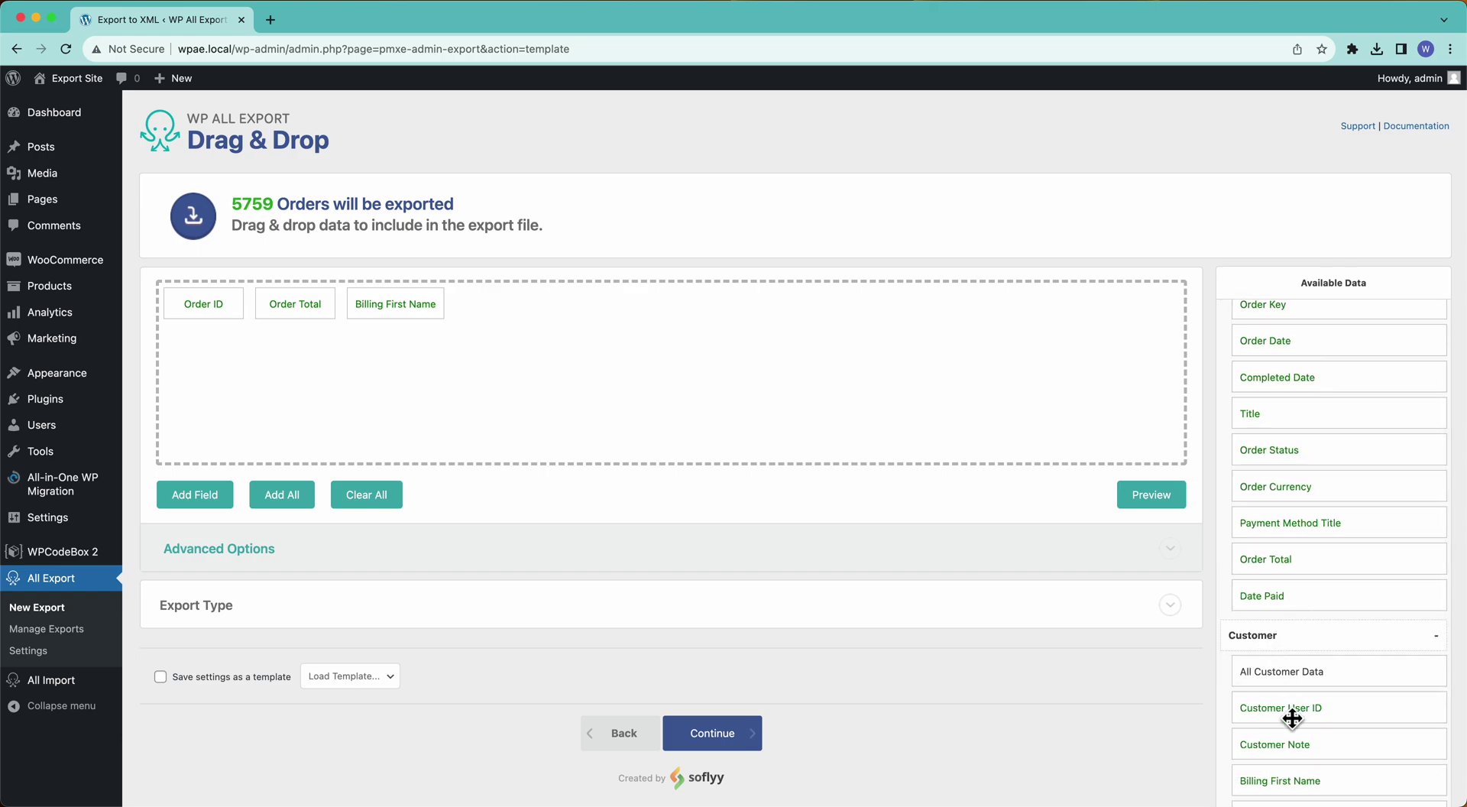
{"action": "scroll", "coordinate": [1302, 699], "scroll_direction": "down", "scroll_amount": 2}
{"action": "left_click_drag", "start_coordinate": [1304, 708], "coordinate": [794, 423]}
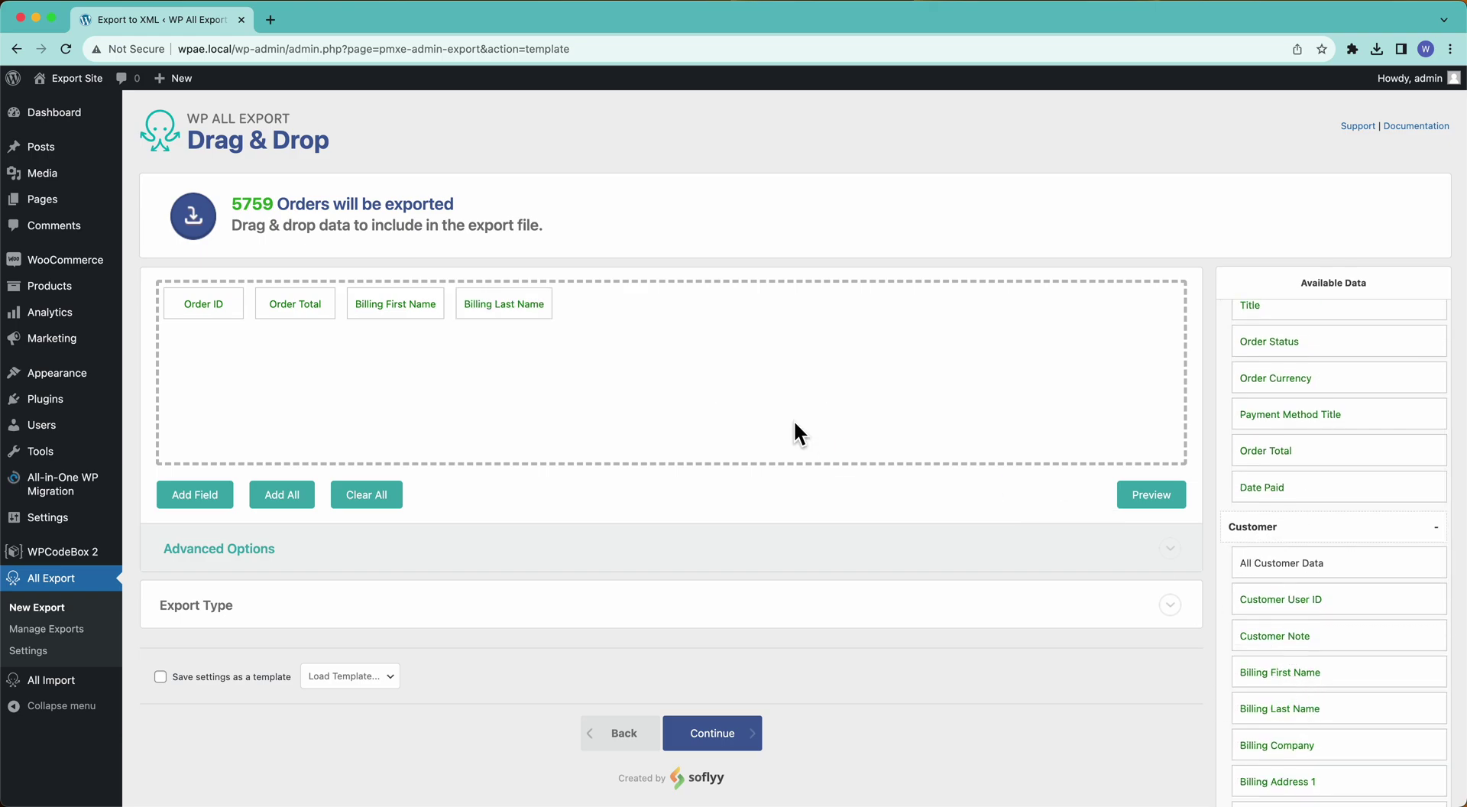
Step: Create a custom export field '{Billing First Name} {Billing Last Name}' with column name 'Name'
{"action": "left_click", "coordinate": [210, 501]}
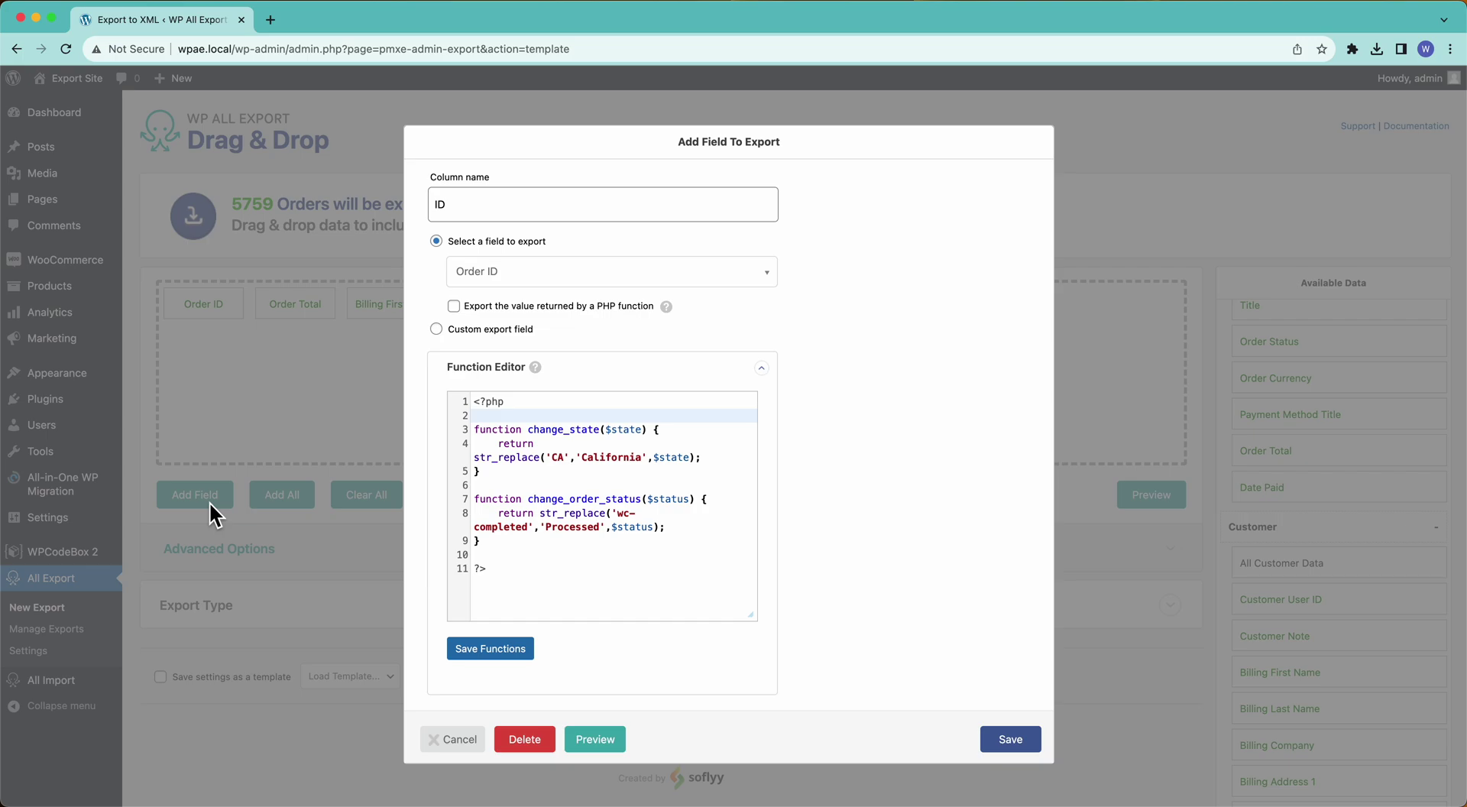
{"action": "left_click", "coordinate": [499, 328]}
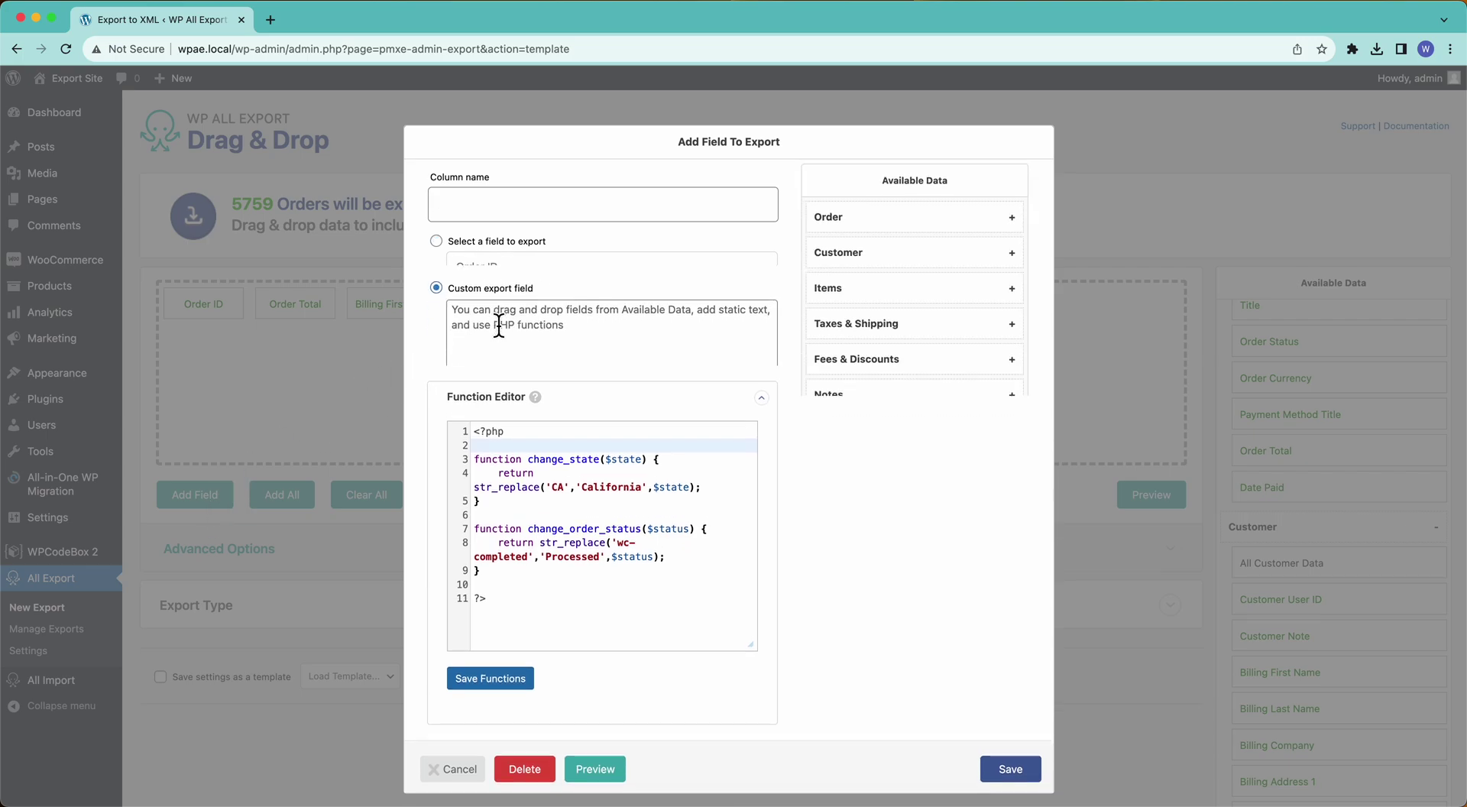
{"action": "left_click", "coordinate": [885, 258]}
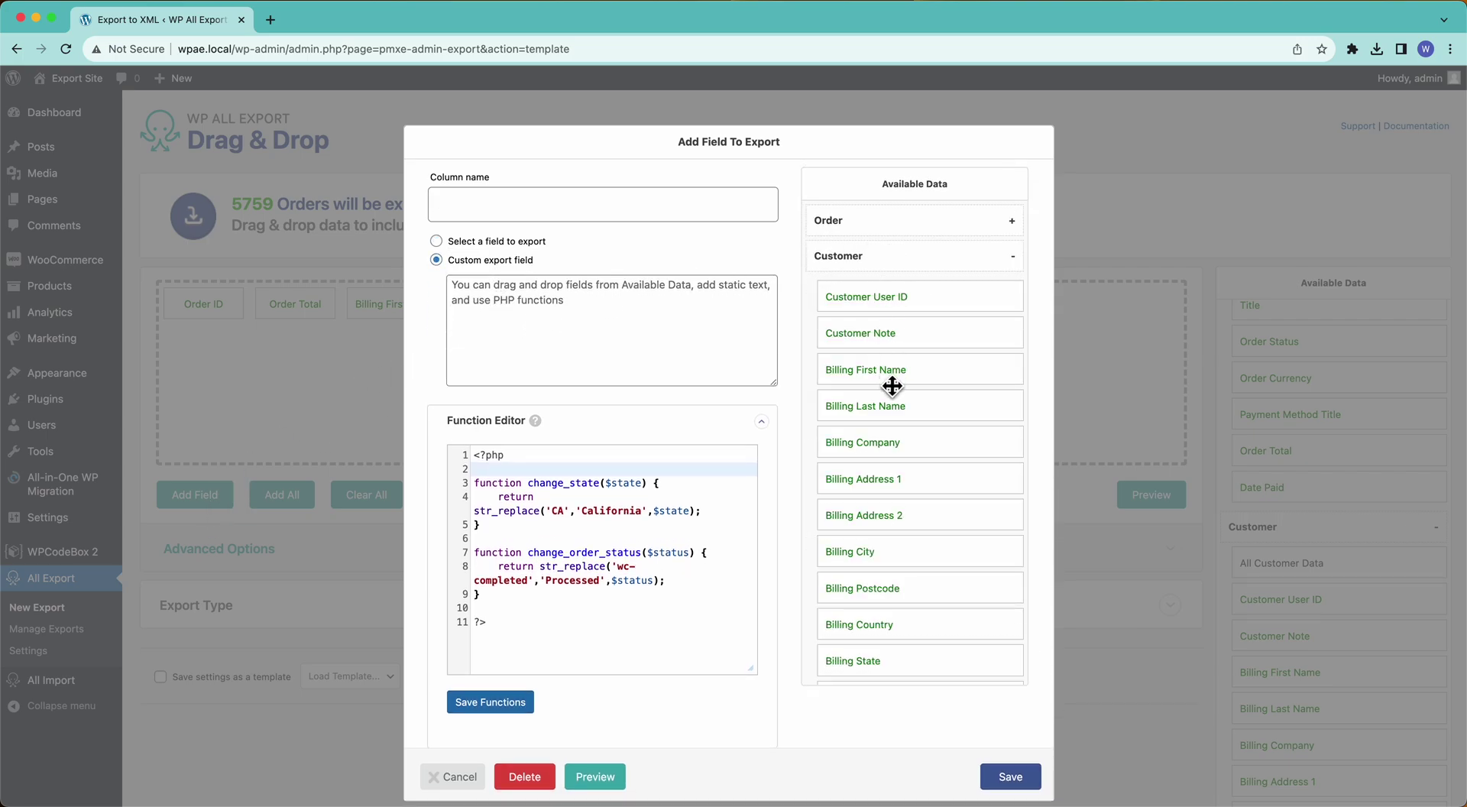
{"action": "left_click_drag", "start_coordinate": [891, 379], "coordinate": [611, 378]}
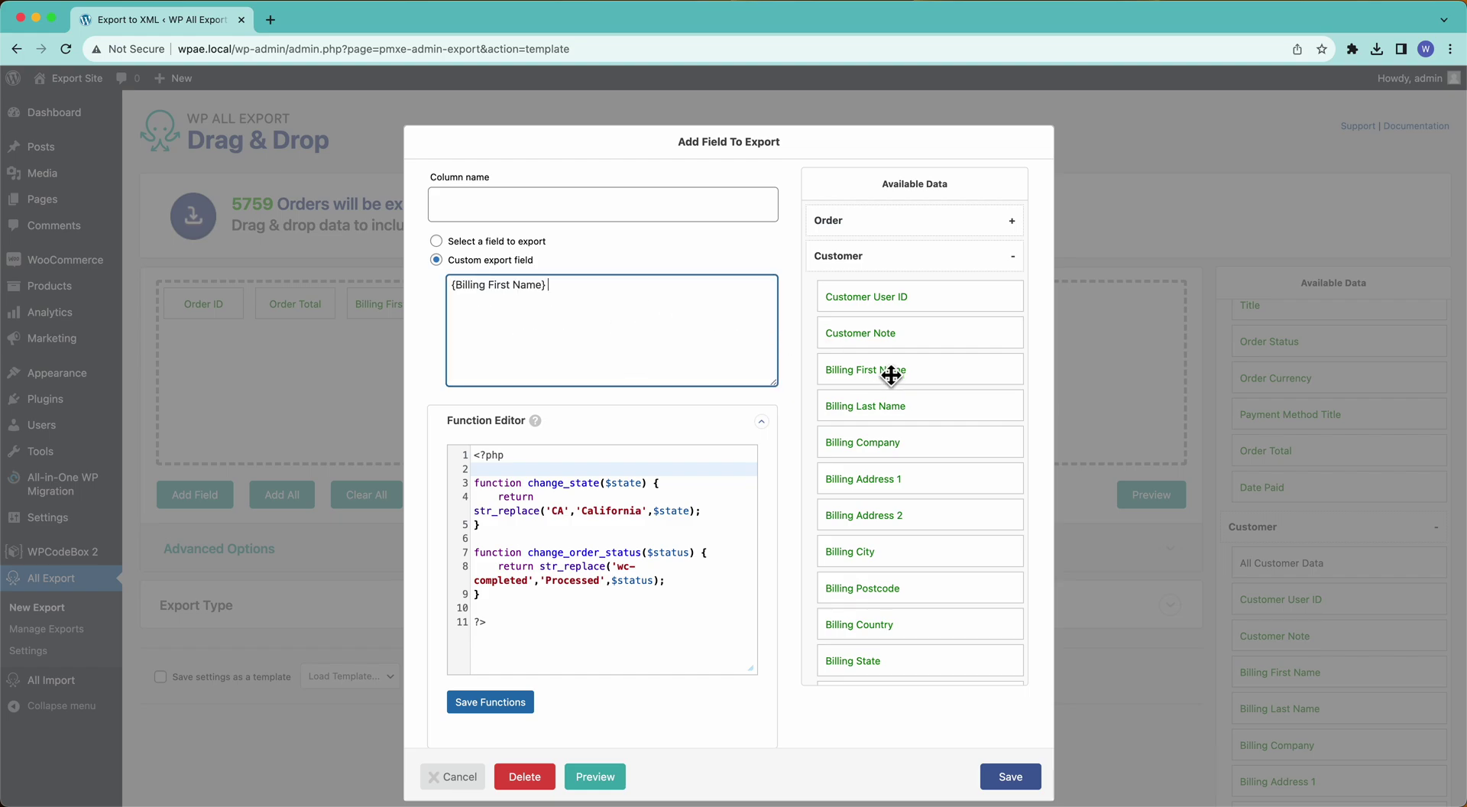
{"action": "left_click_drag", "start_coordinate": [923, 407], "coordinate": [673, 344]}
{"action": "left_click", "coordinate": [514, 207]}
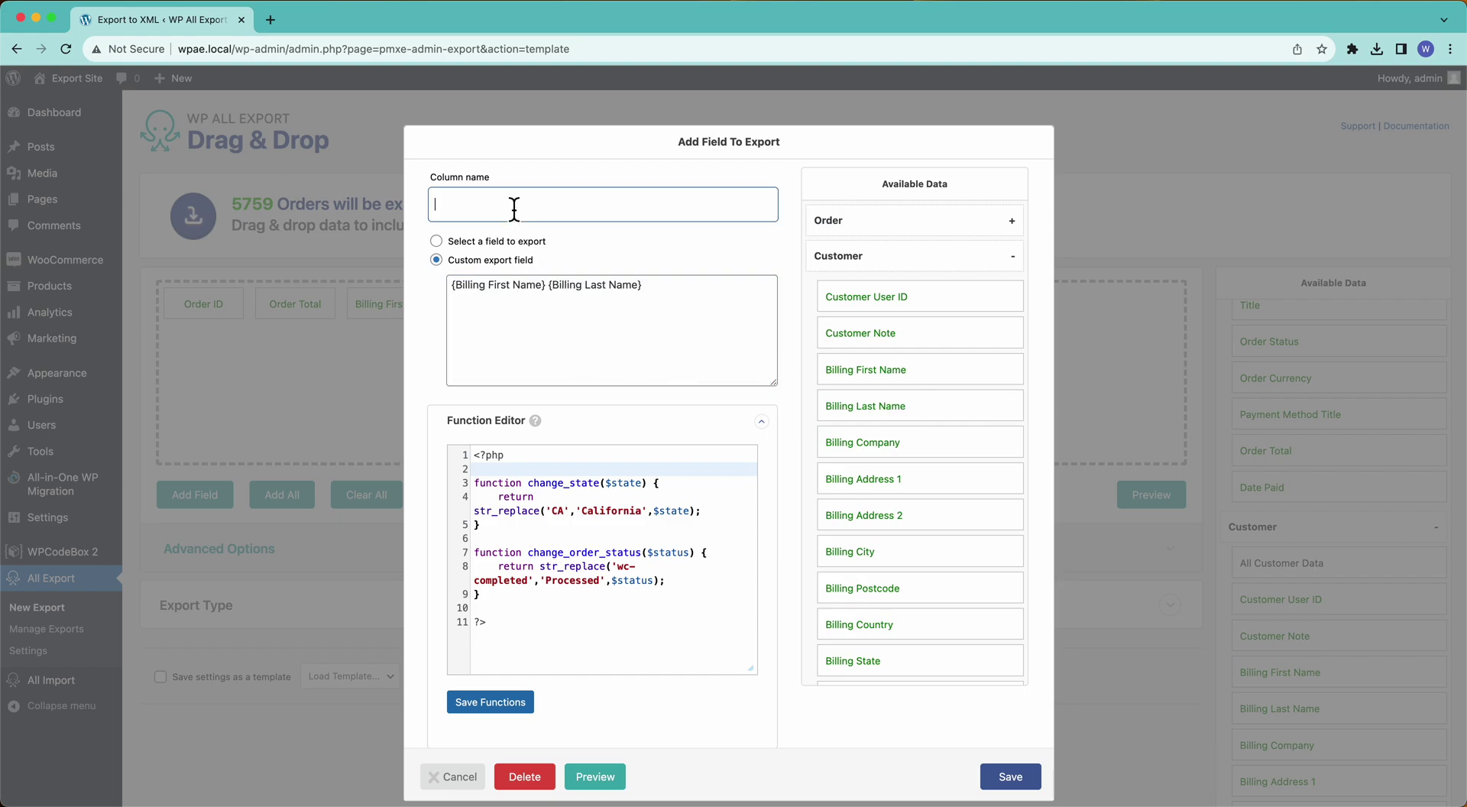
{"action": "type", "text": "Name"}
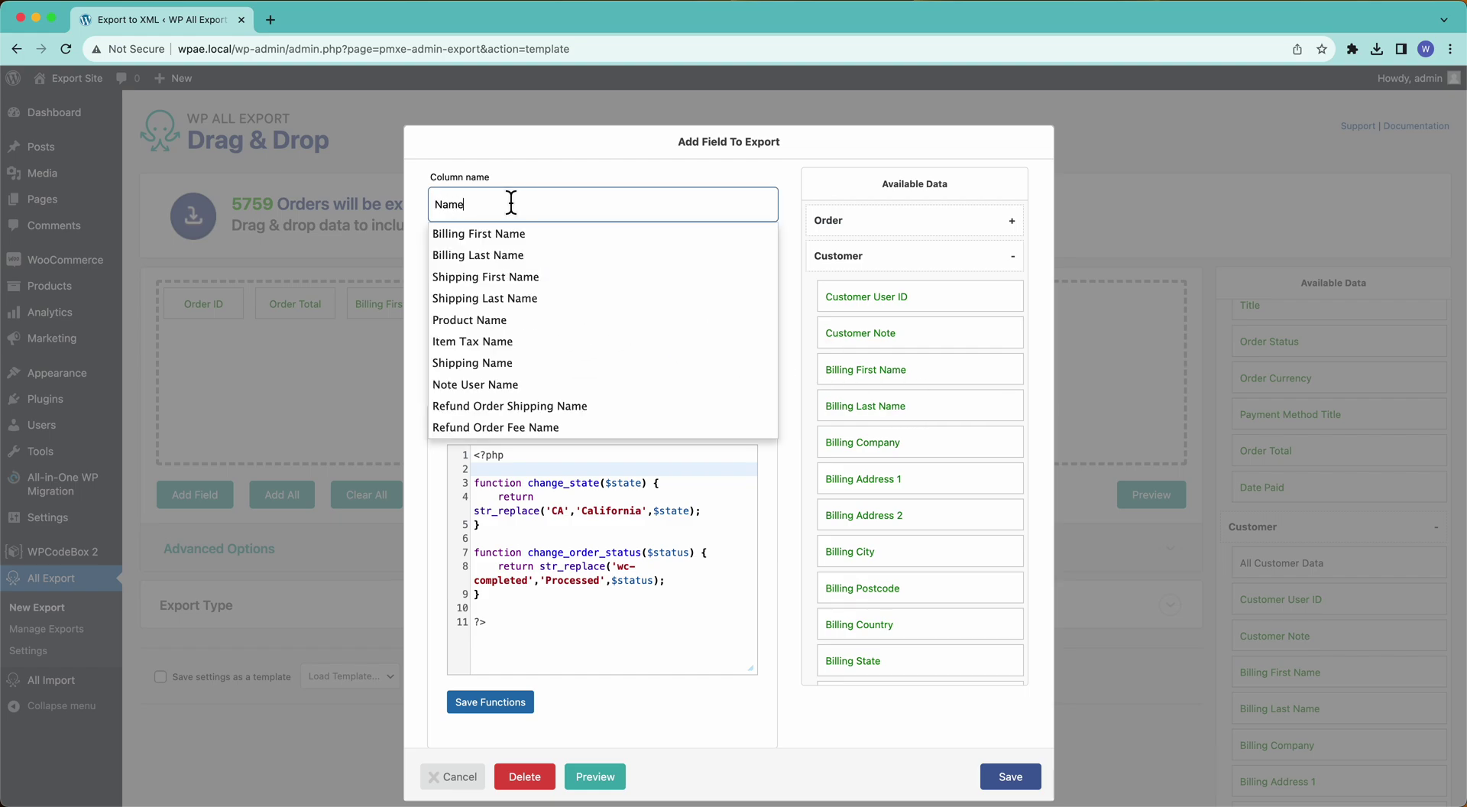
{"action": "left_click", "coordinate": [799, 201]}
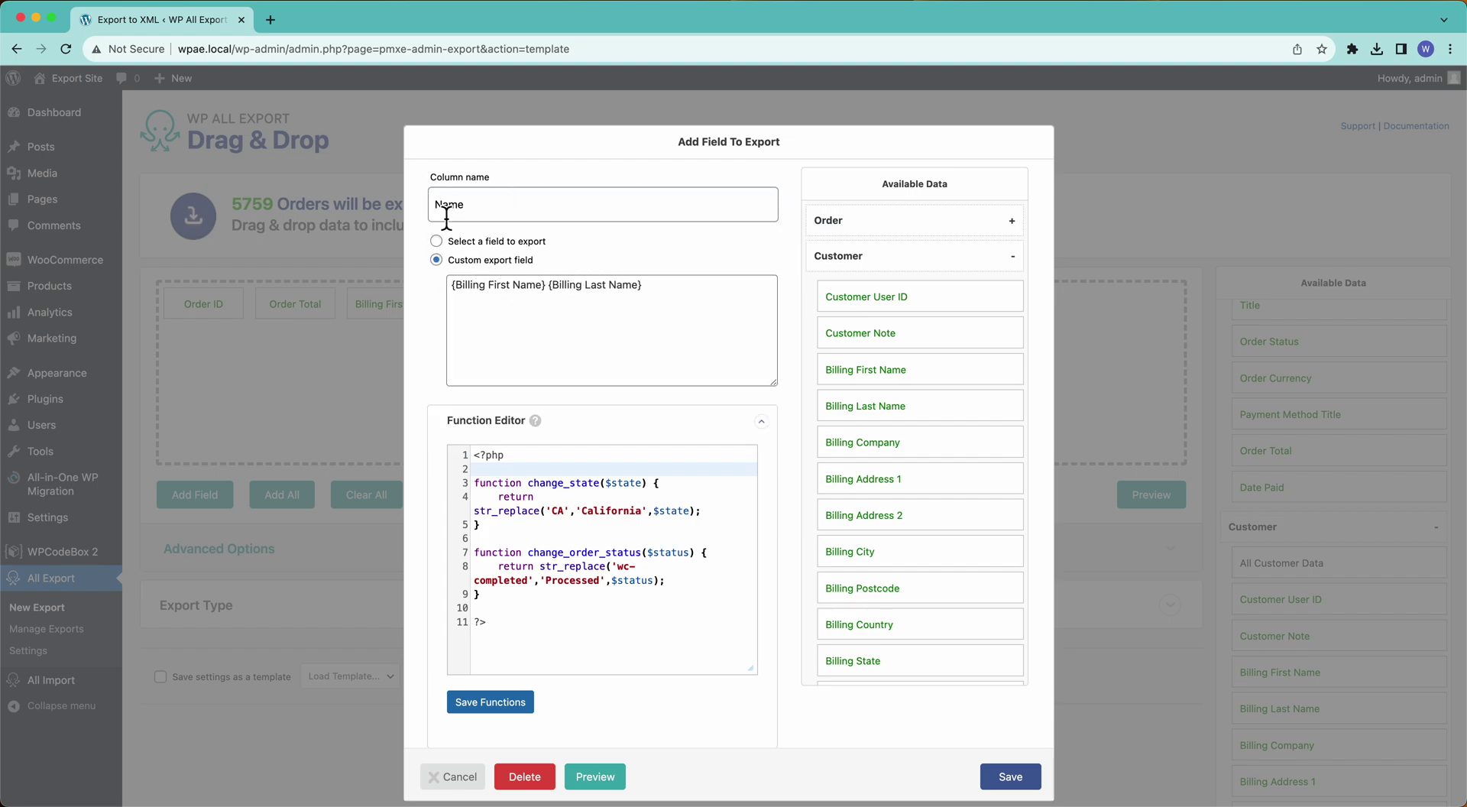
Step: Save the Name column, preview the orders, then remove the Billing Last Name column
{"action": "left_click", "coordinate": [1007, 776]}
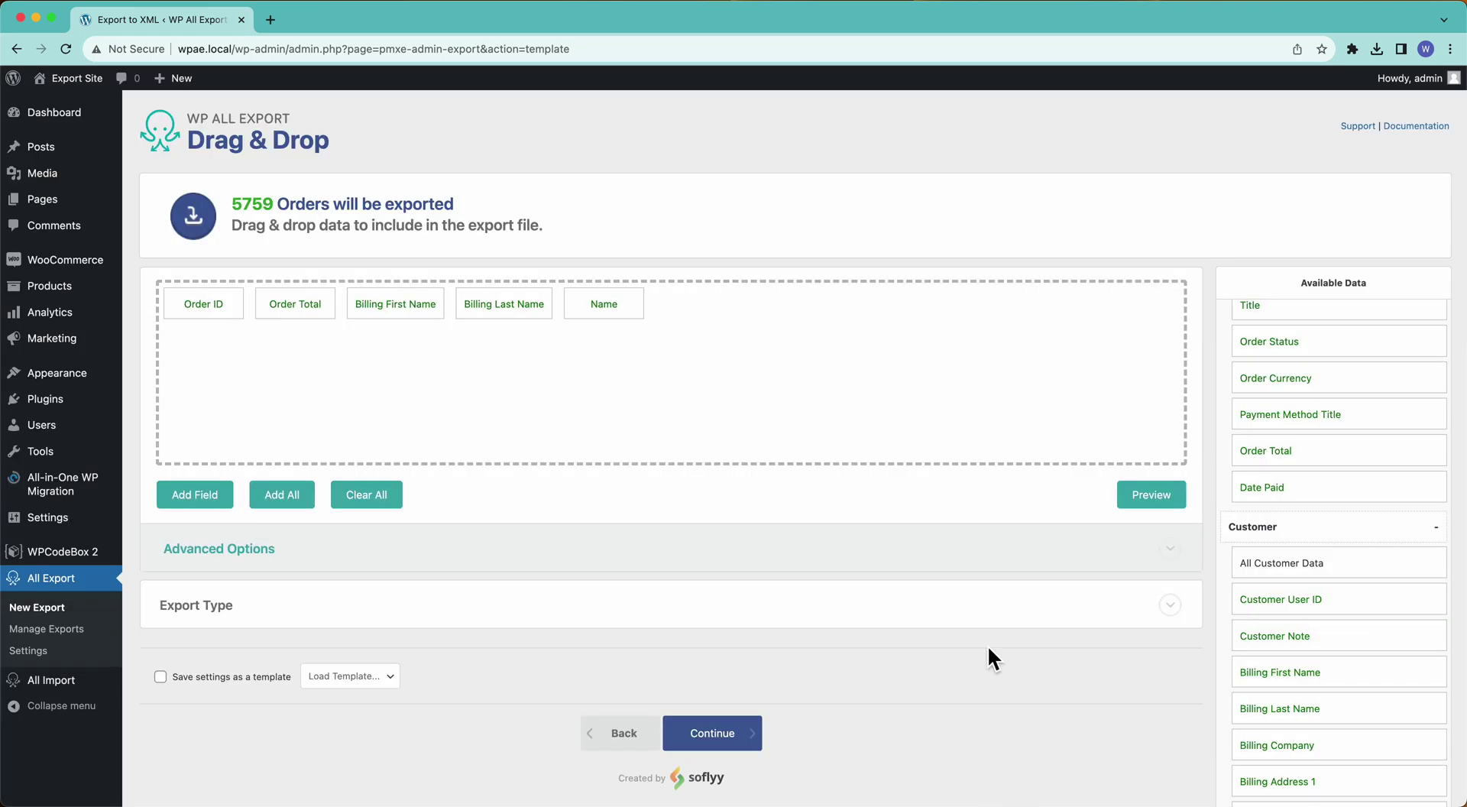
{"action": "left_click", "coordinate": [1151, 495]}
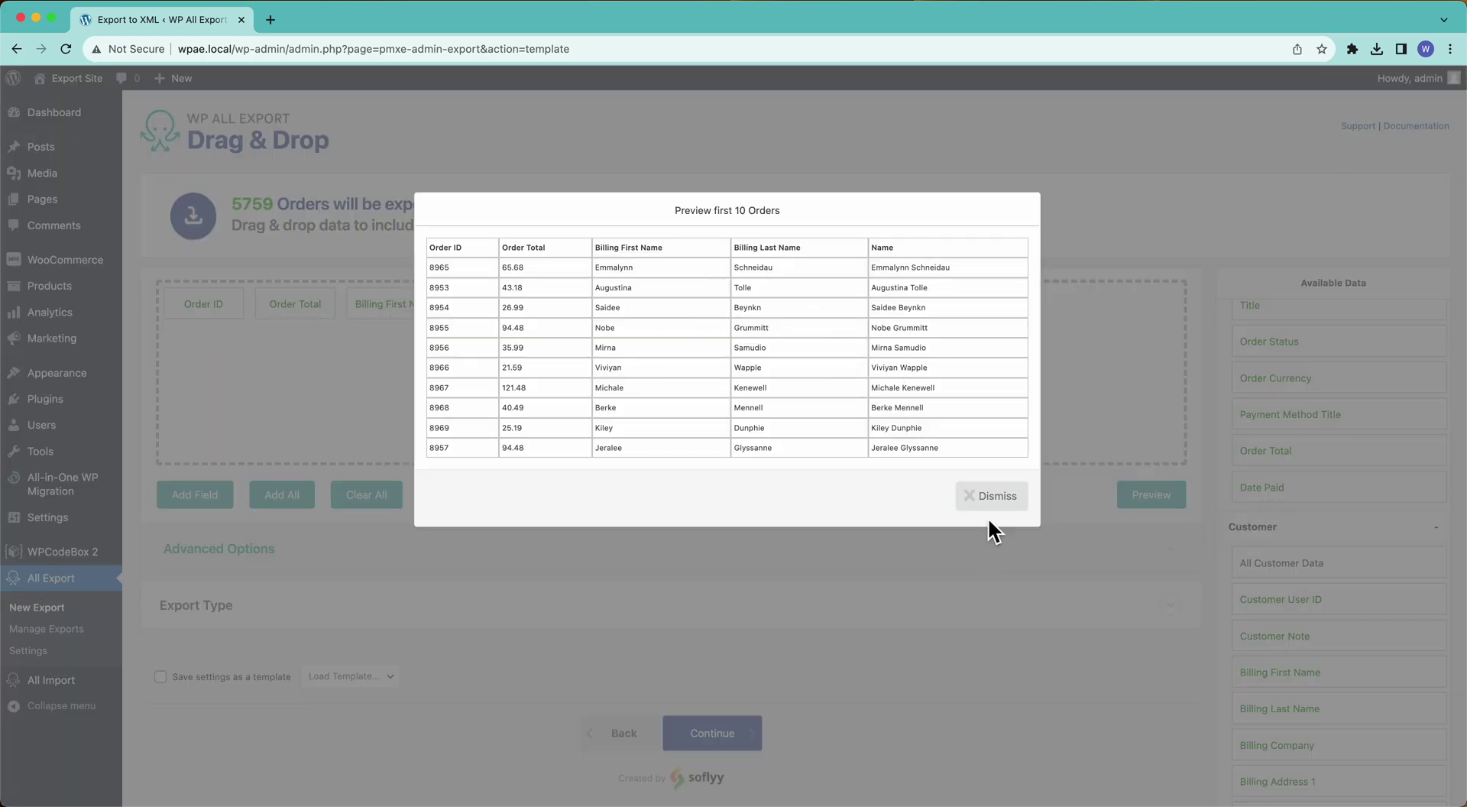
{"action": "left_click", "coordinate": [991, 497]}
{"action": "left_click_drag", "start_coordinate": [484, 307], "coordinate": [405, 263]}
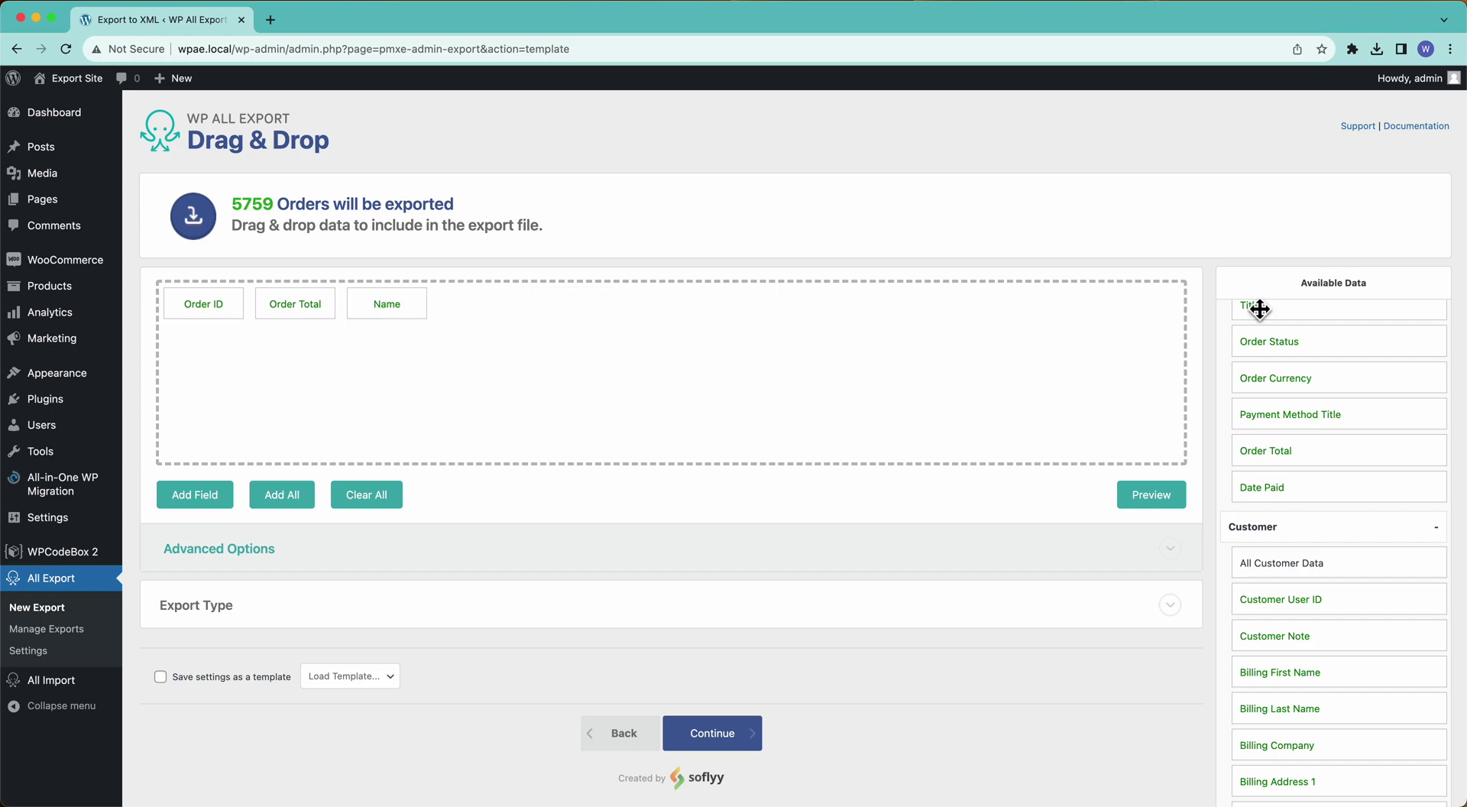
Step: Reopen the Name field, try a PHP function wrapper, then undo back to the combined-name expression
{"action": "left_click", "coordinate": [384, 292]}
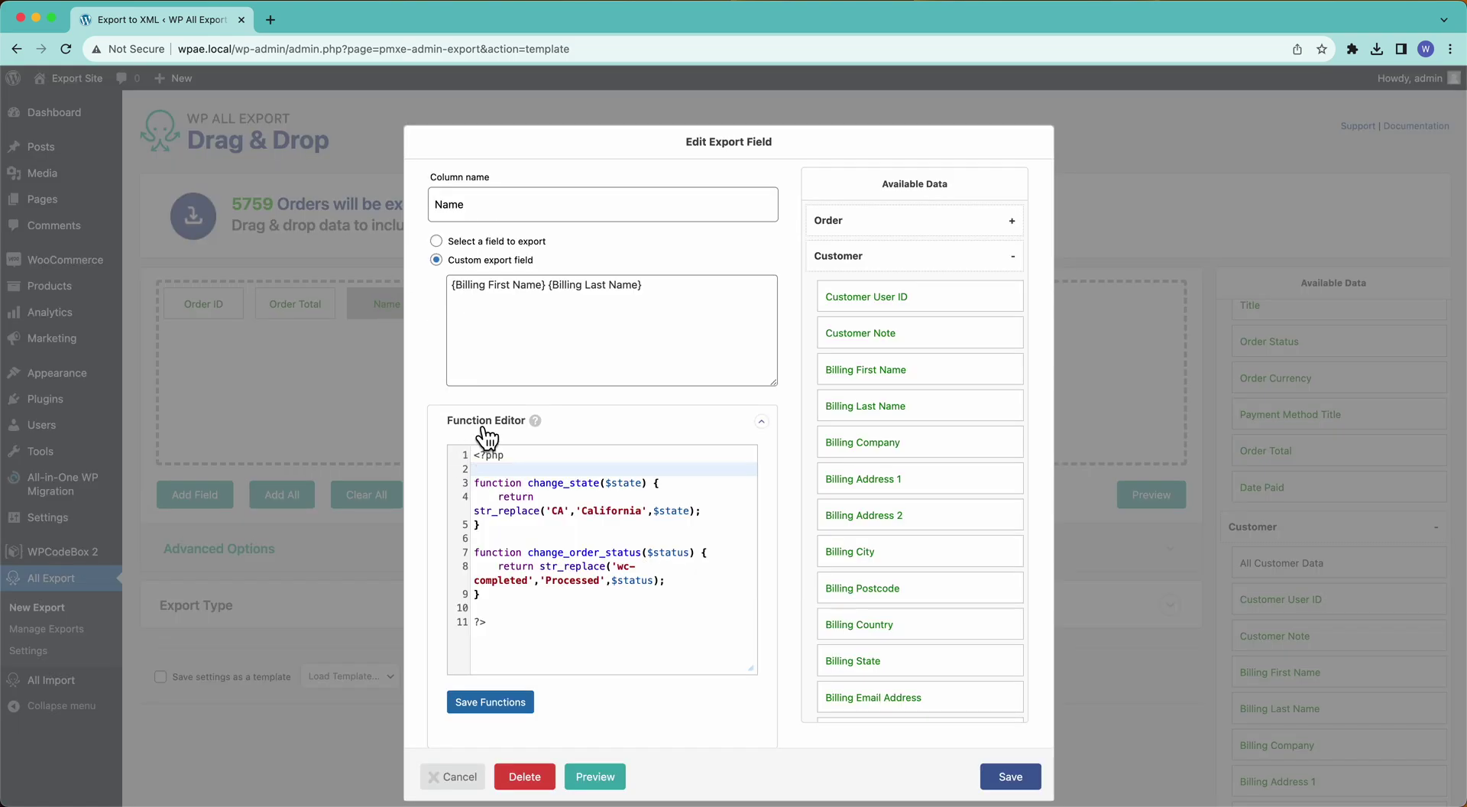
{"action": "left_click", "coordinate": [480, 244]}
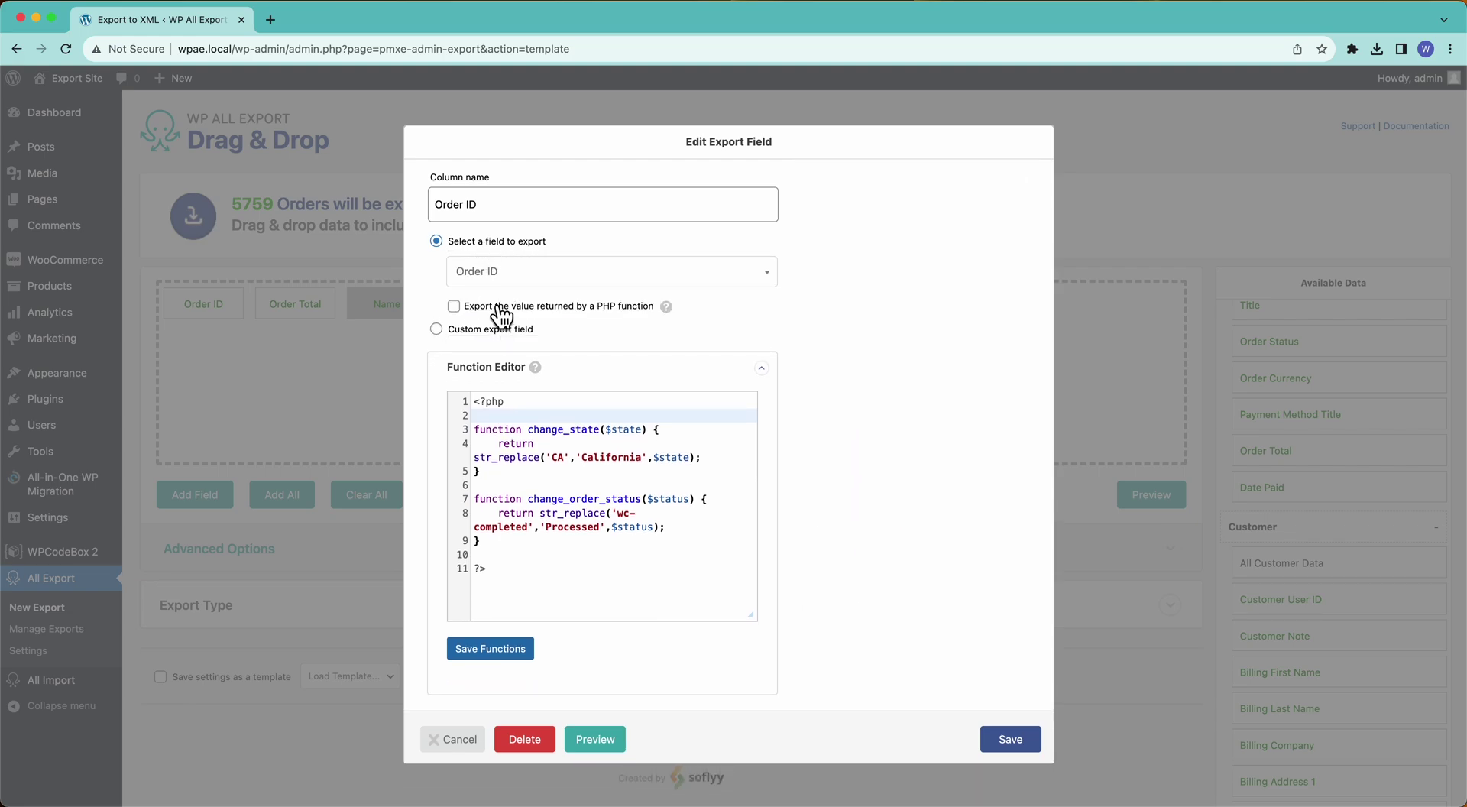
{"action": "left_click", "coordinate": [499, 307]}
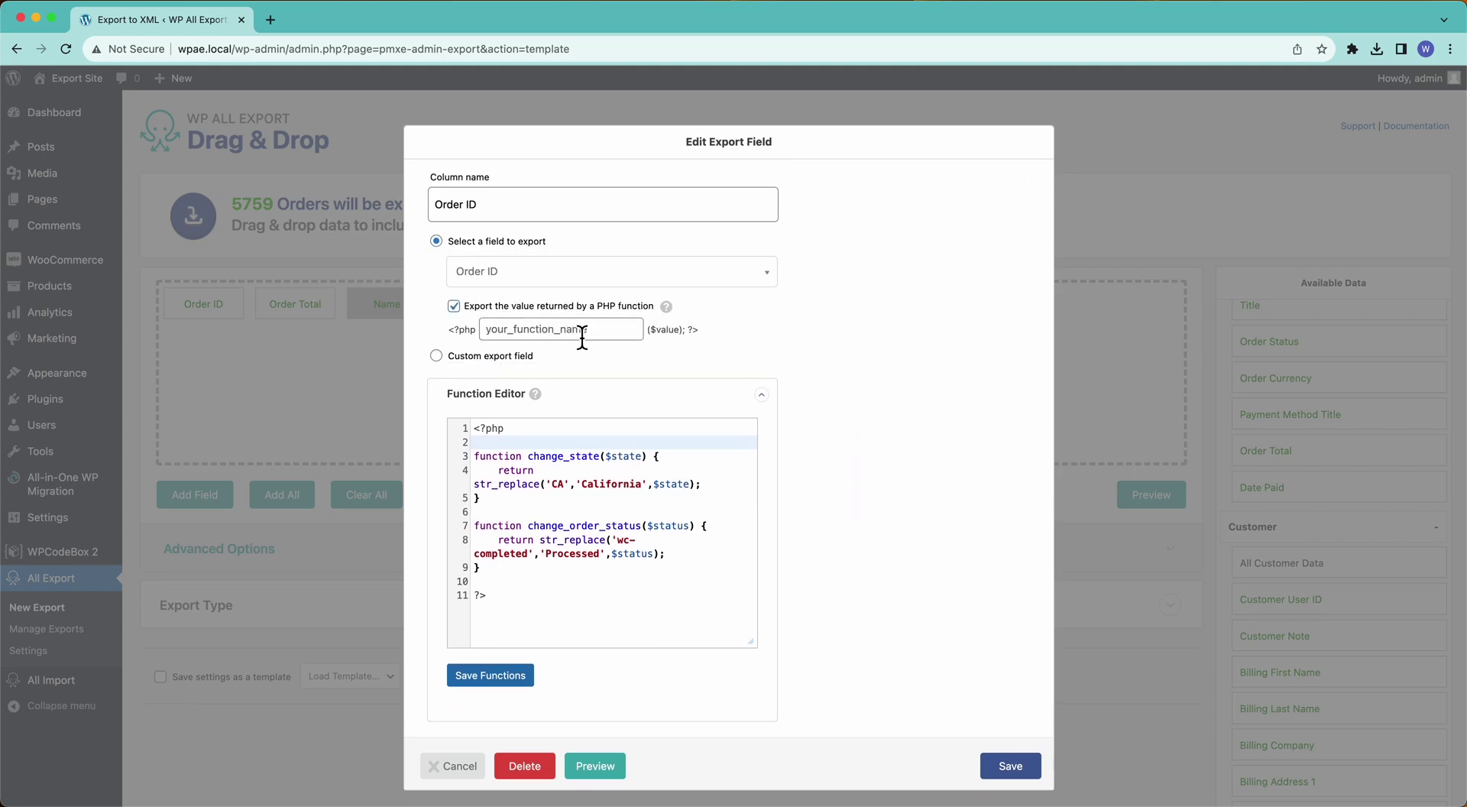
{"action": "left_click", "coordinate": [510, 356]}
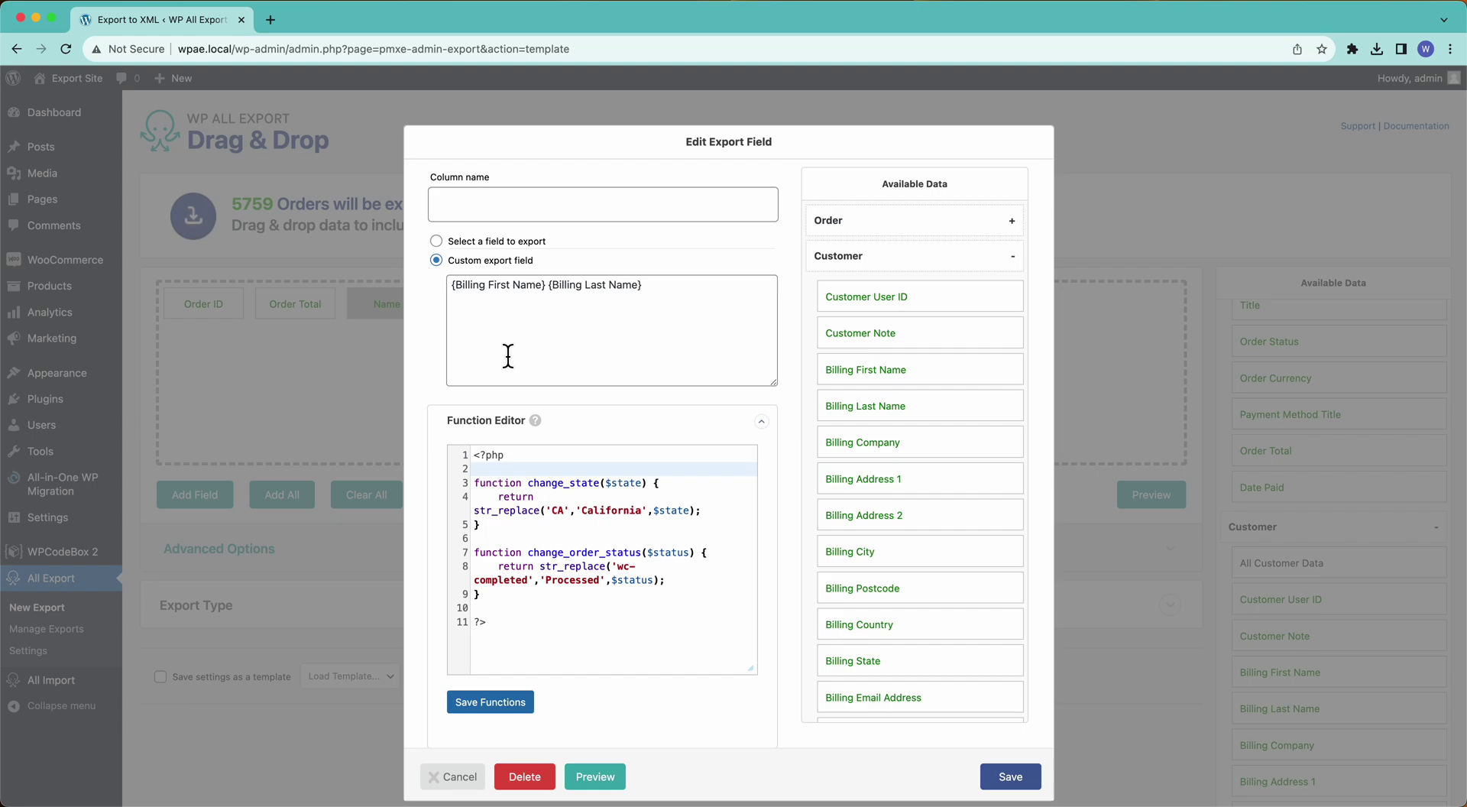
{"action": "left_click", "coordinate": [451, 287]}
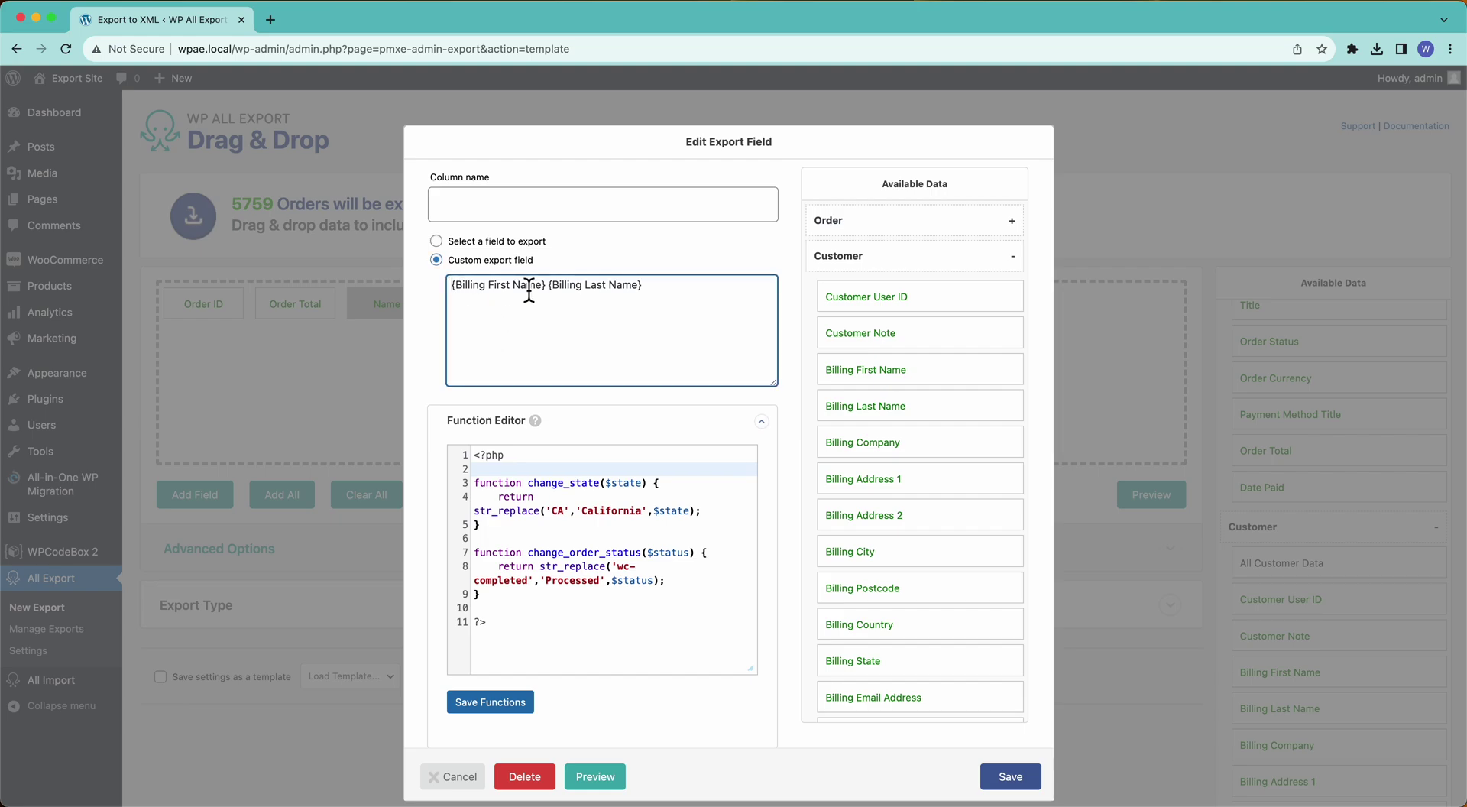
{"action": "type", "text": "[]my_fucntion"}
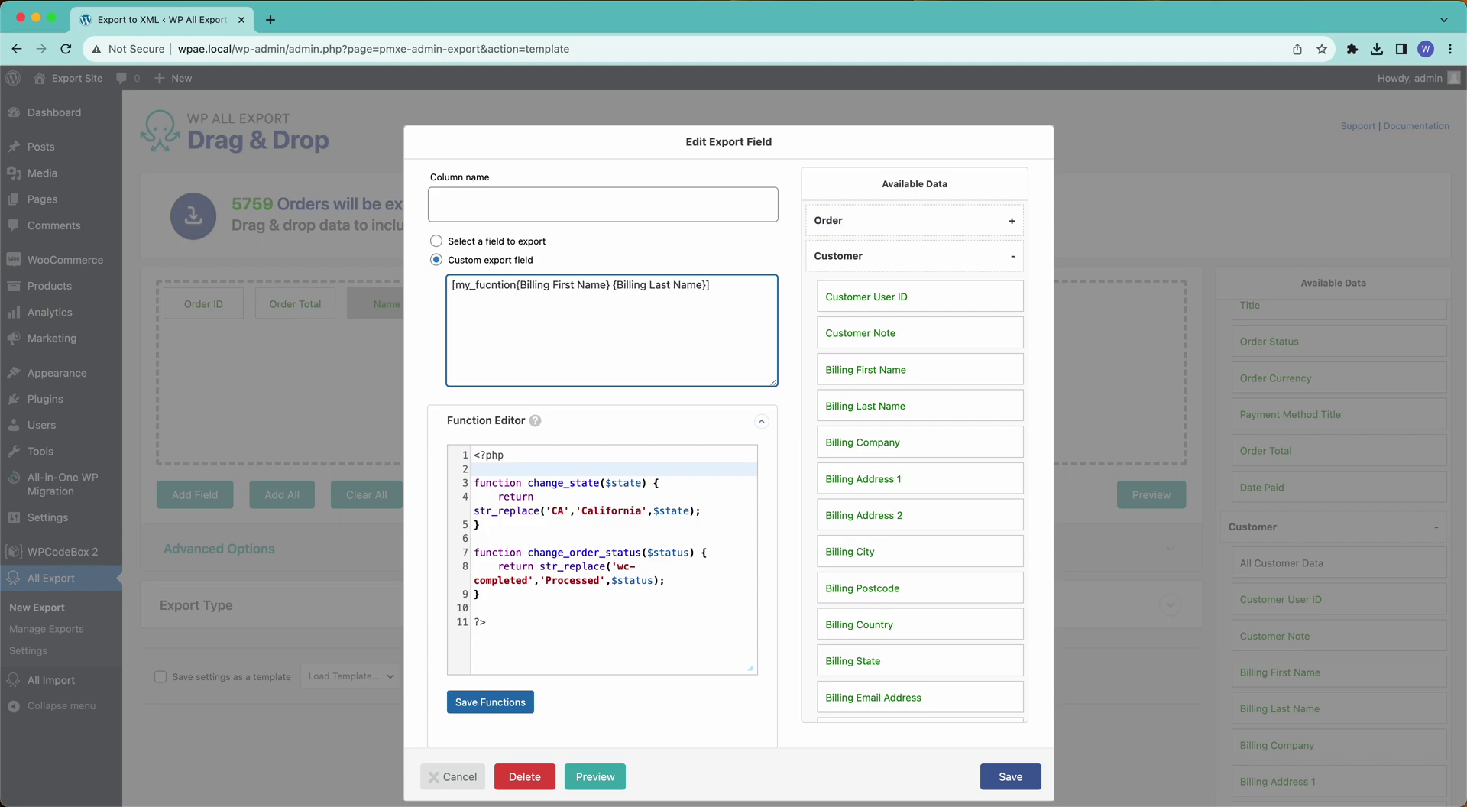
{"action": "key", "text": "BackSpace"}
{"action": "key", "text": "BackSpace"}
{"action": "key", "text": "BackSpace"}
{"action": "key", "text": "BackSpace"}
{"action": "key", "text": "BackSpace"}
{"action": "key", "text": "BackSpace"}
{"action": "type", "text": "nction("}
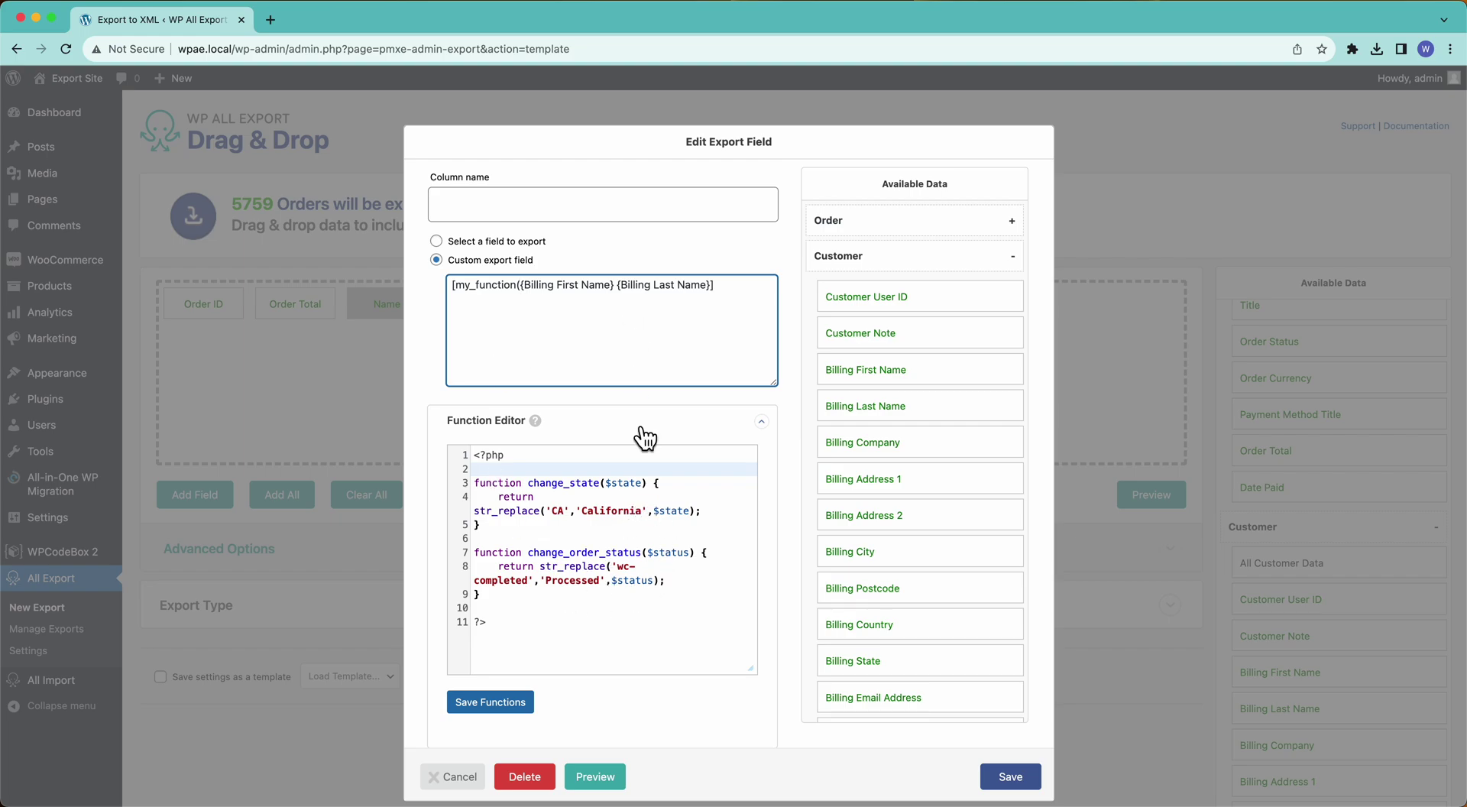
{"action": "key", "text": "super+z"}
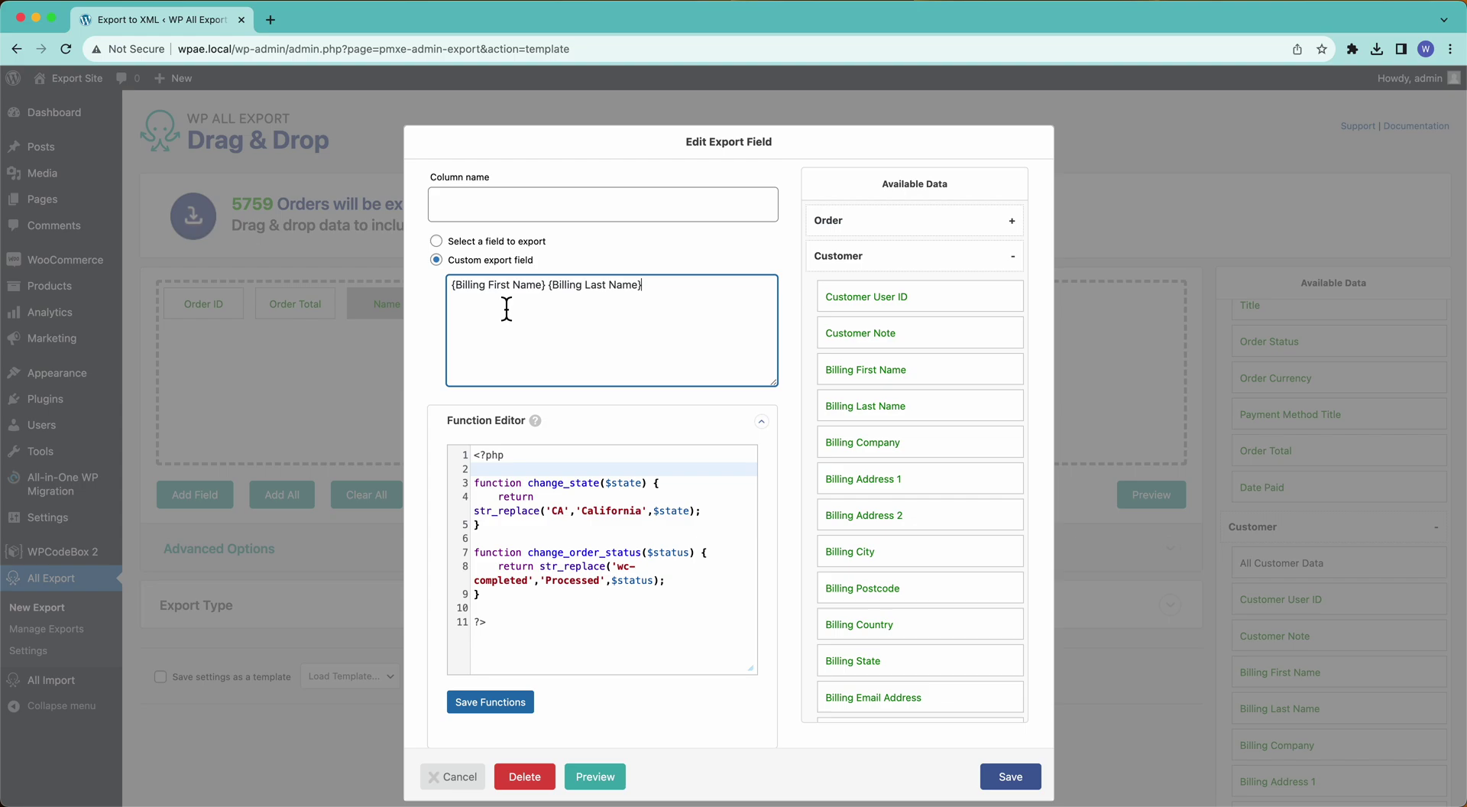
Step: Set the field's column name to 'Name' and save it
{"action": "left_click", "coordinate": [512, 222]}
{"action": "type", "text": "Name"}
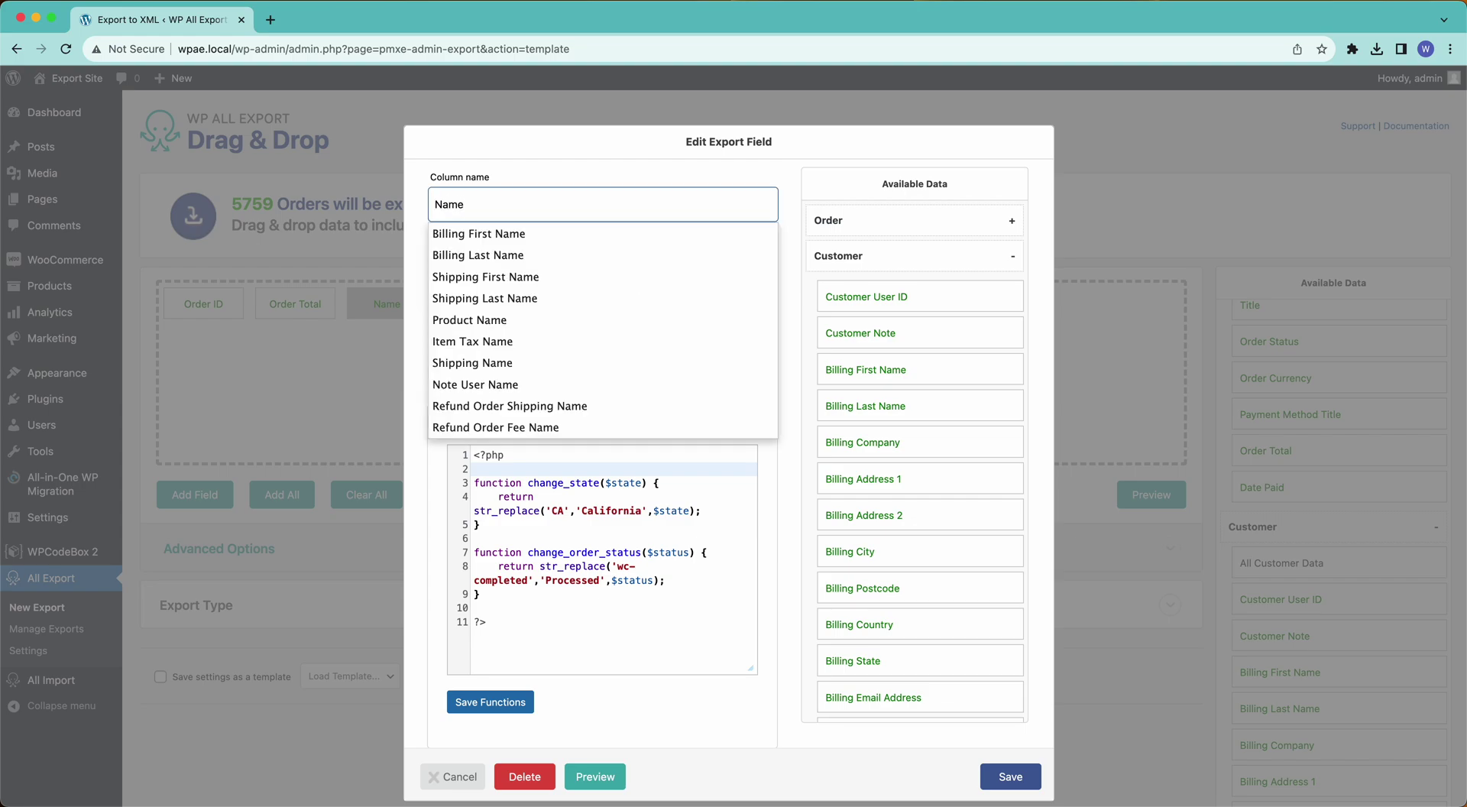
{"action": "left_click", "coordinate": [1014, 781]}
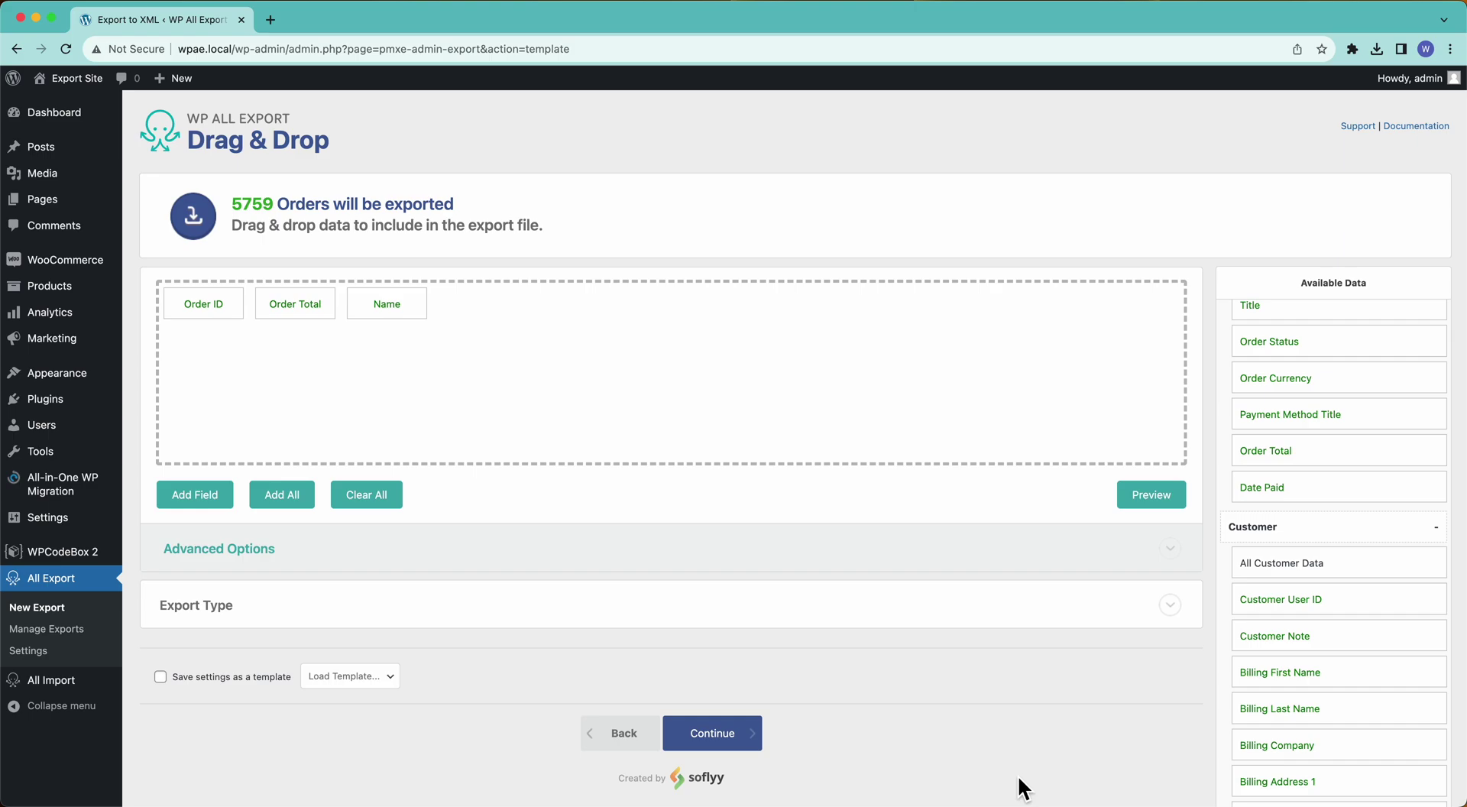
Step: Expand the order Items data and add SKU as a column after Name
{"action": "scroll", "coordinate": [1335, 563], "scroll_direction": "down", "scroll_amount": 3}
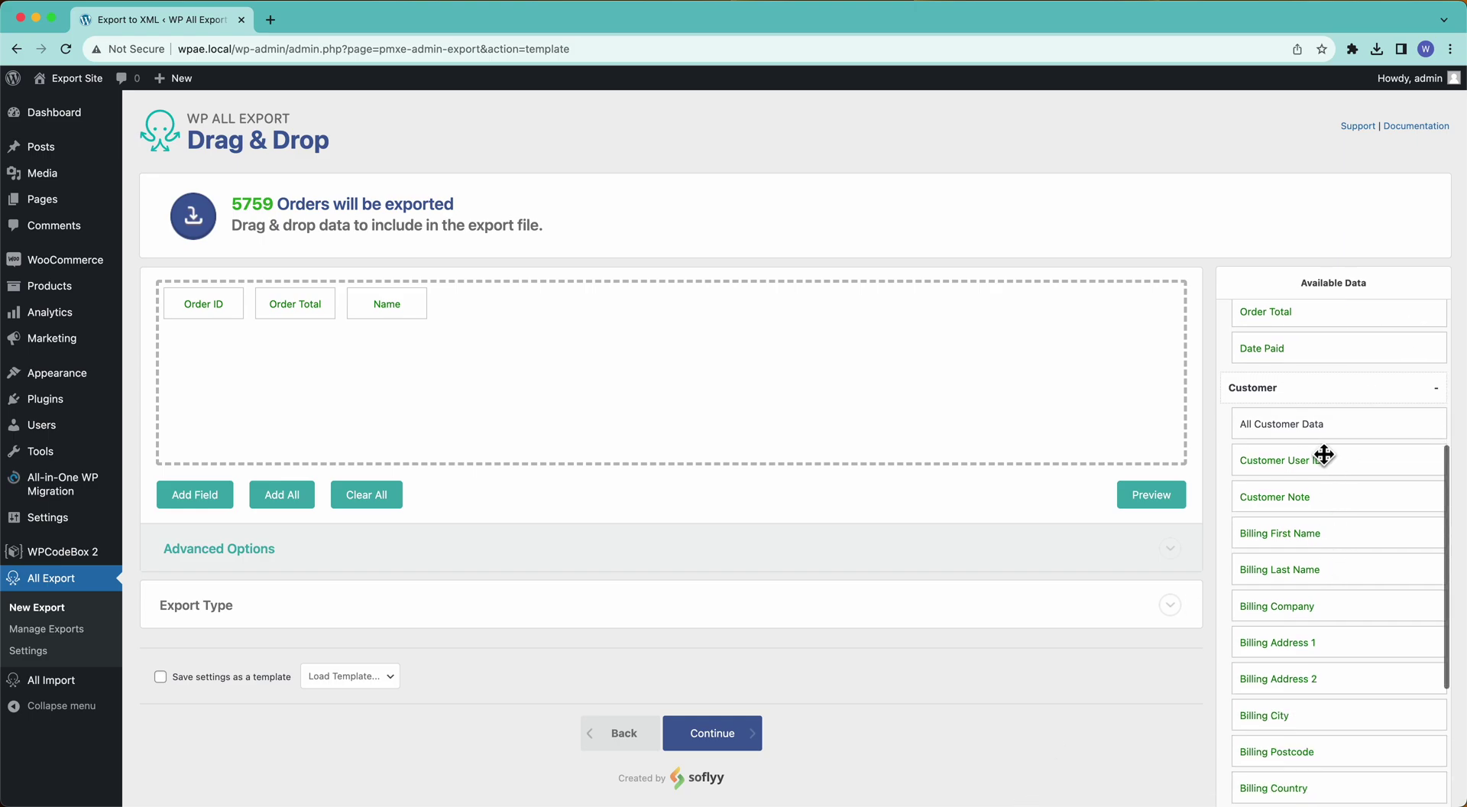
{"action": "scroll", "coordinate": [1270, 370], "scroll_direction": "up", "scroll_amount": 3}
{"action": "scroll", "coordinate": [1291, 389], "scroll_direction": "down", "scroll_amount": 4}
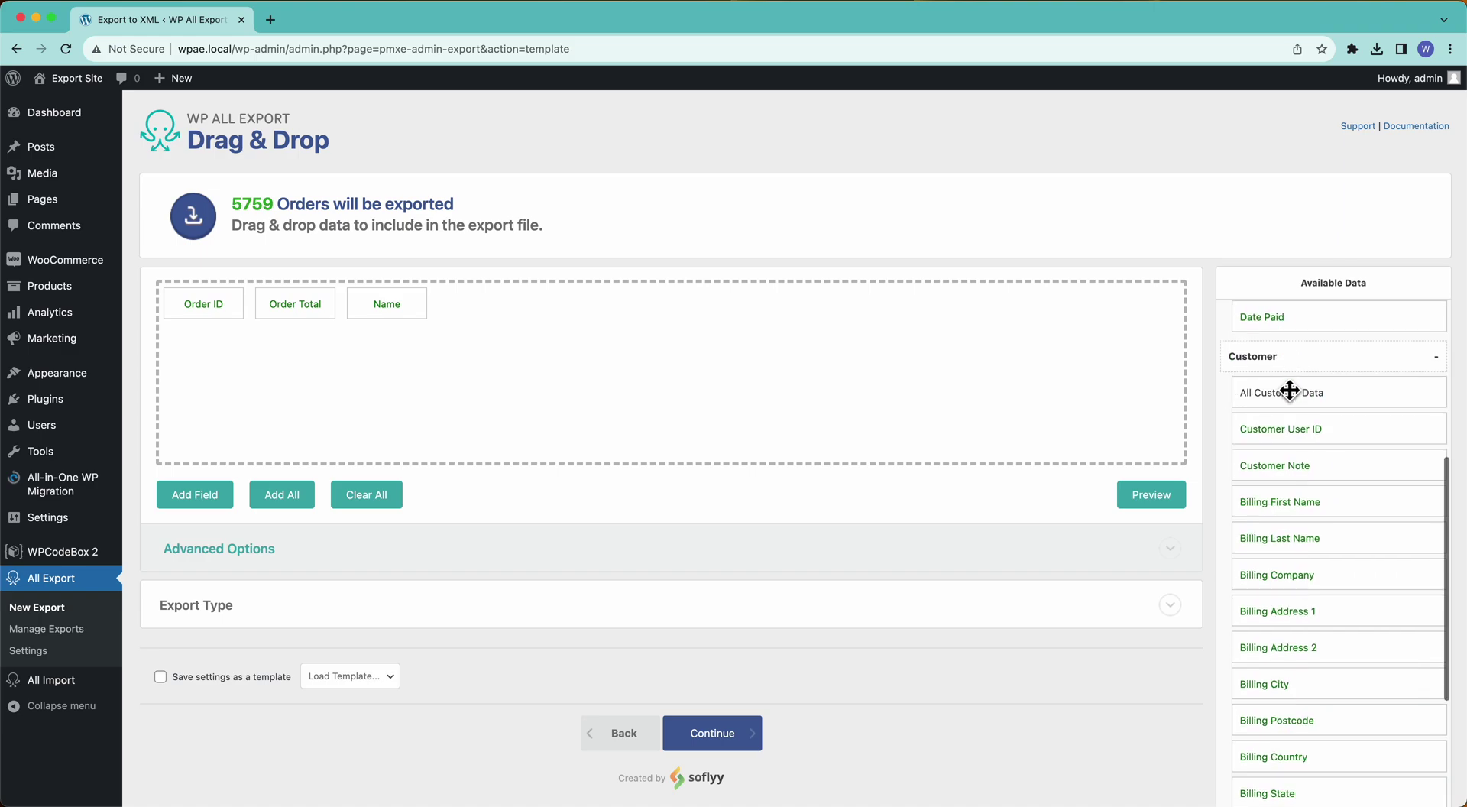
{"action": "scroll", "coordinate": [1289, 391], "scroll_direction": "down", "scroll_amount": 2}
{"action": "scroll", "coordinate": [1233, 491], "scroll_direction": "down", "scroll_amount": 7}
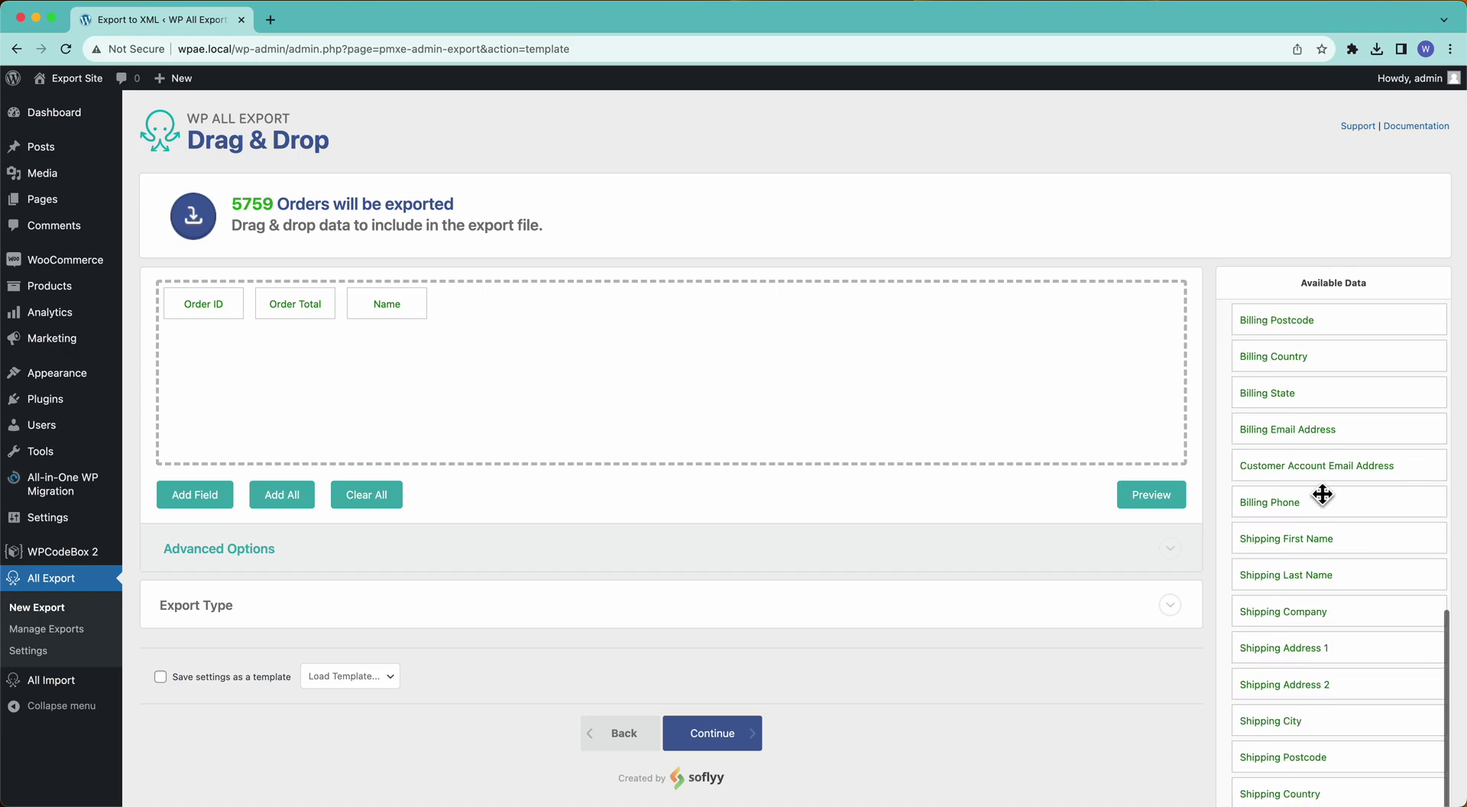
{"action": "scroll", "coordinate": [1322, 495], "scroll_direction": "down", "scroll_amount": 5}
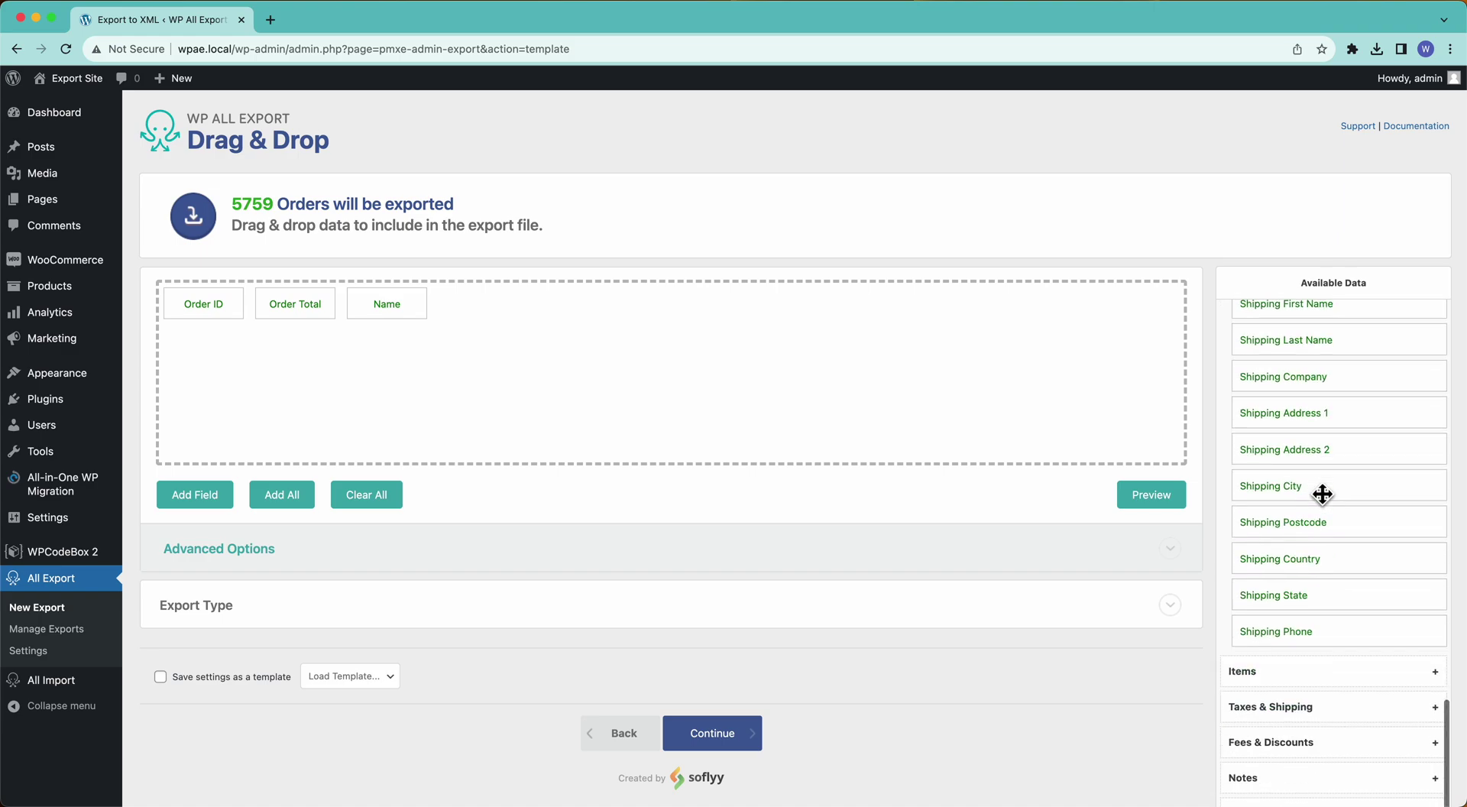
{"action": "left_click", "coordinate": [1271, 676]}
{"action": "scroll", "coordinate": [1270, 688], "scroll_direction": "down", "scroll_amount": 8}
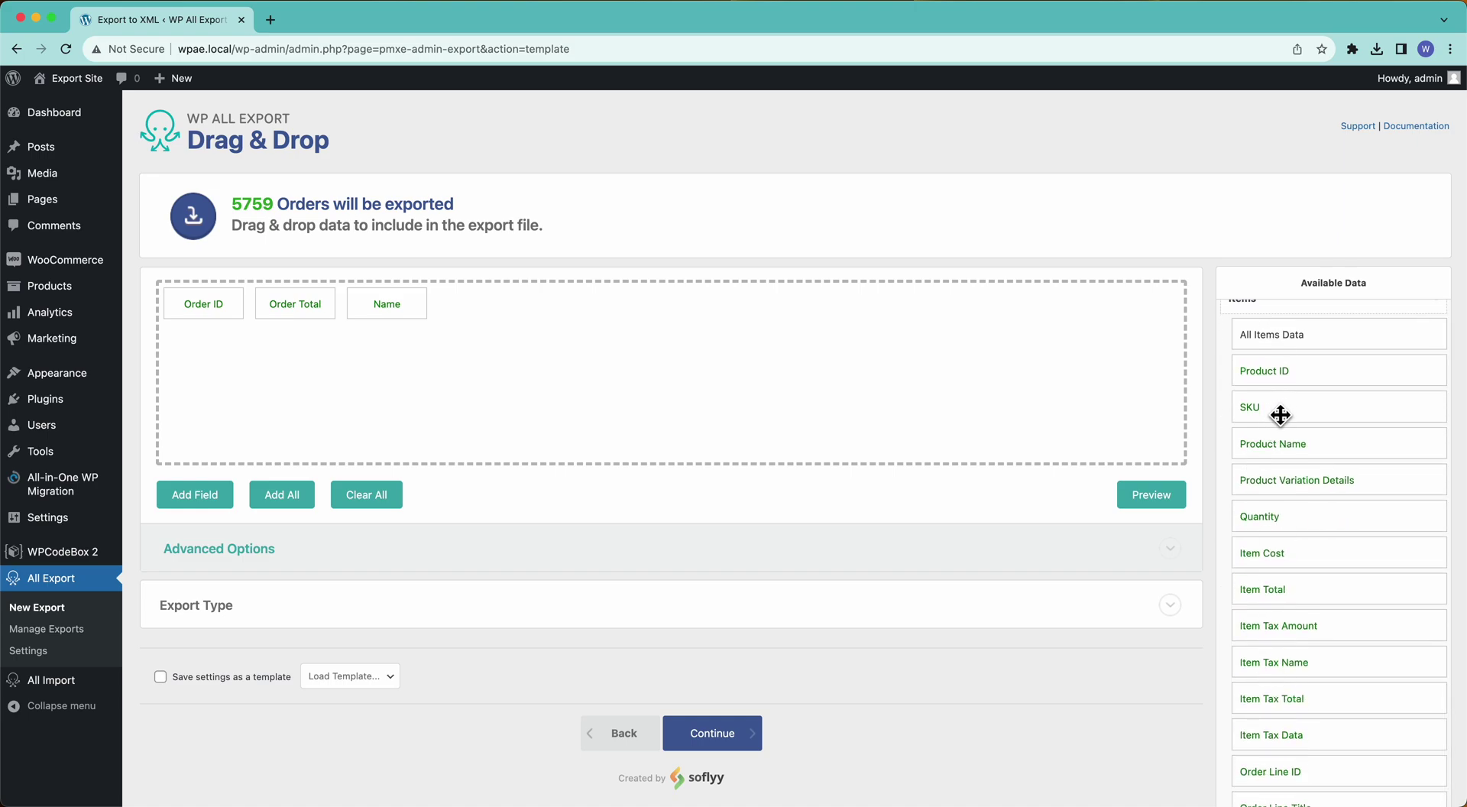
{"action": "left_click_drag", "start_coordinate": [1281, 415], "coordinate": [1055, 387]}
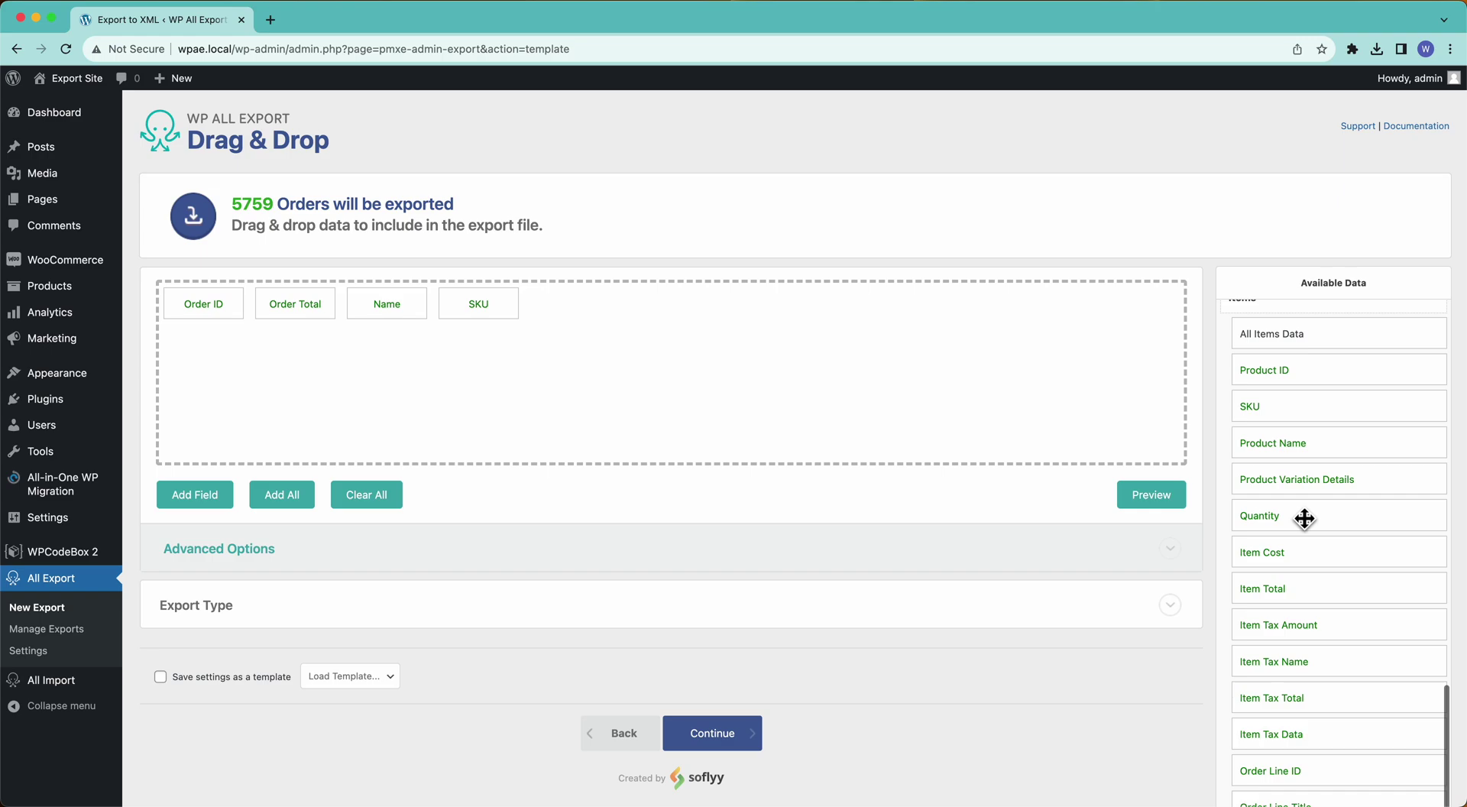
Step: Expand the product Attributes and add Product Color and Product Size columns
{"action": "scroll", "coordinate": [1304, 518], "scroll_direction": "down", "scroll_amount": 4}
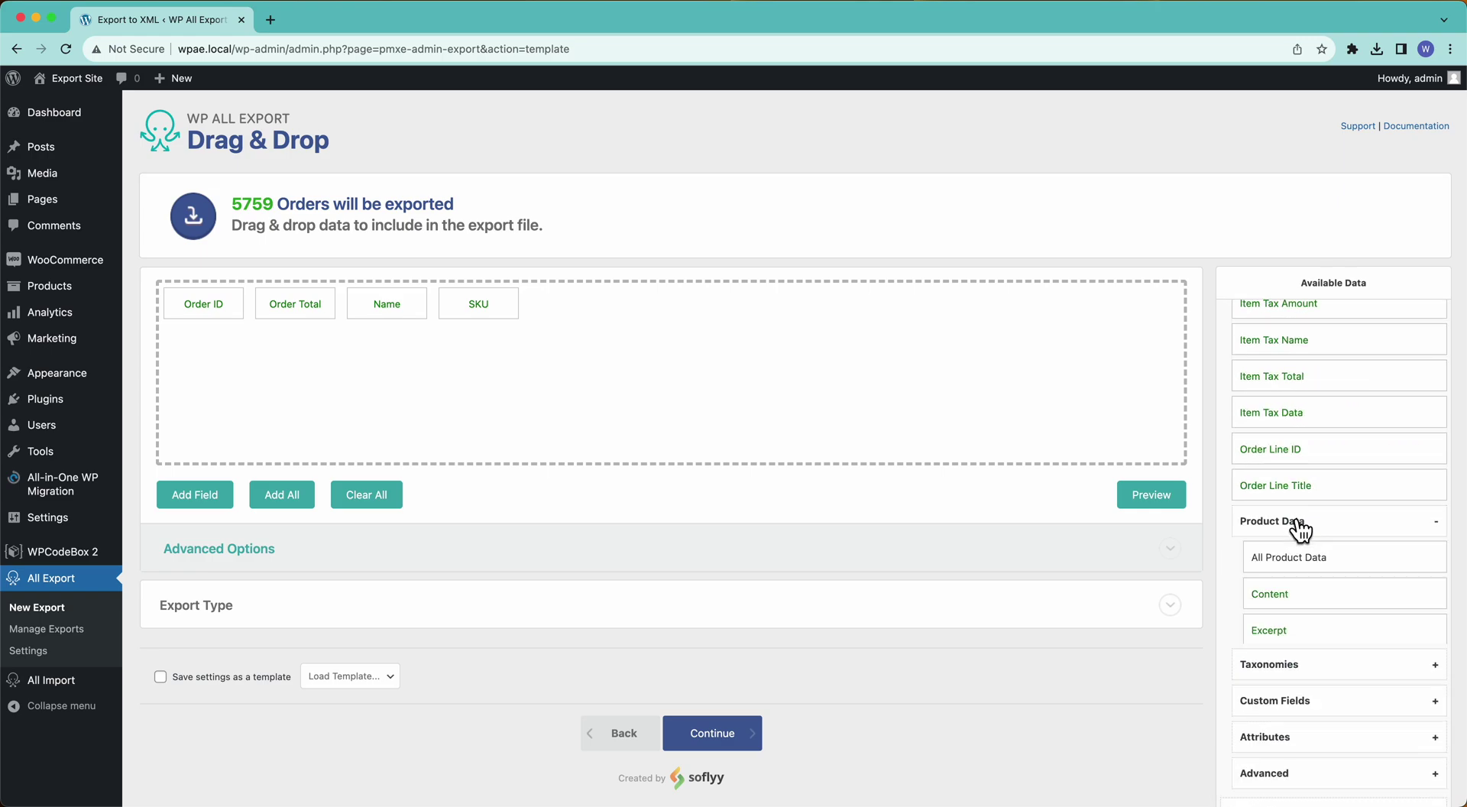
{"action": "scroll", "coordinate": [1298, 525], "scroll_direction": "down", "scroll_amount": 4}
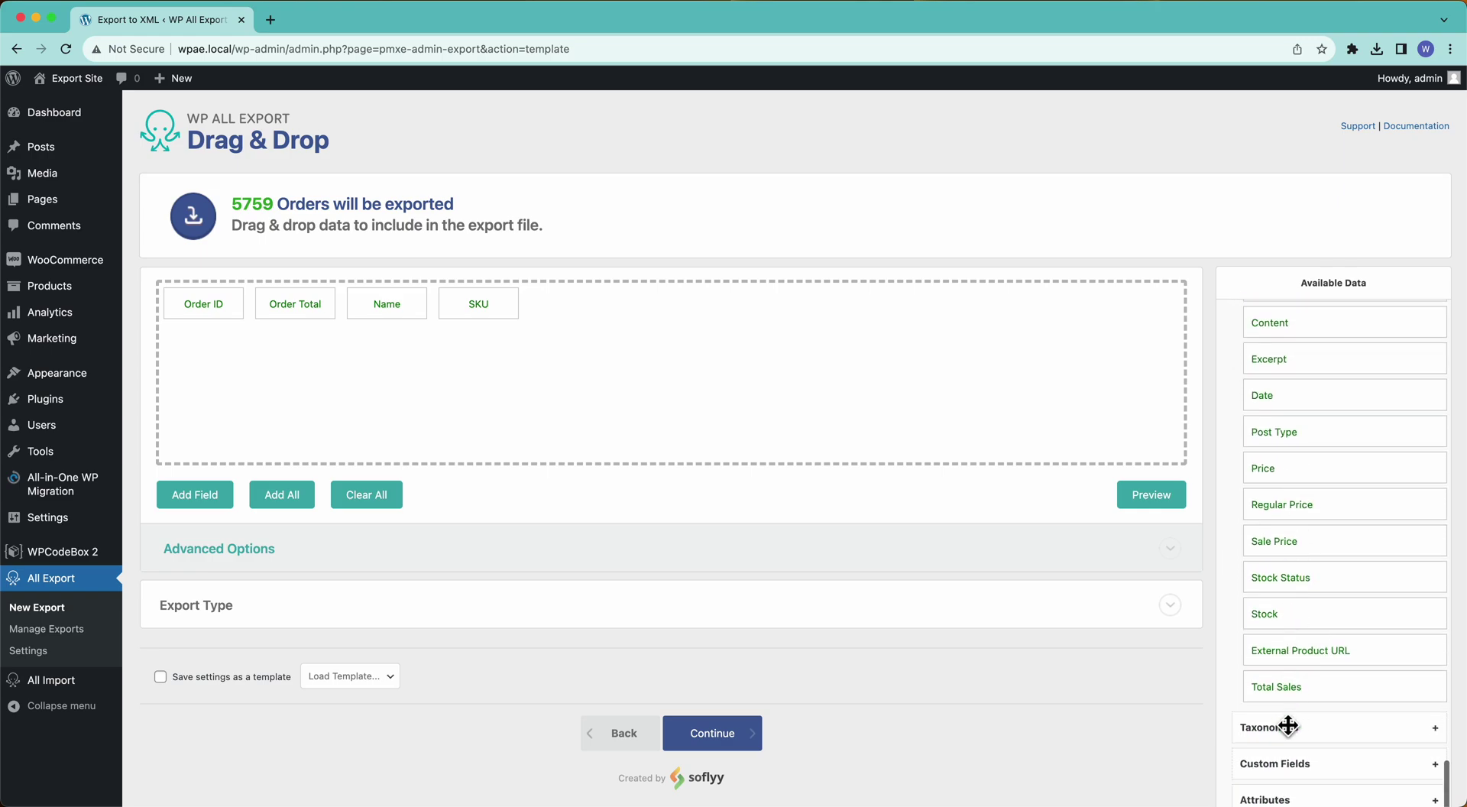
{"action": "scroll", "coordinate": [1288, 725], "scroll_direction": "down", "scroll_amount": 2}
{"action": "left_click", "coordinate": [1299, 692]}
{"action": "scroll", "coordinate": [1303, 672], "scroll_direction": "down", "scroll_amount": 3}
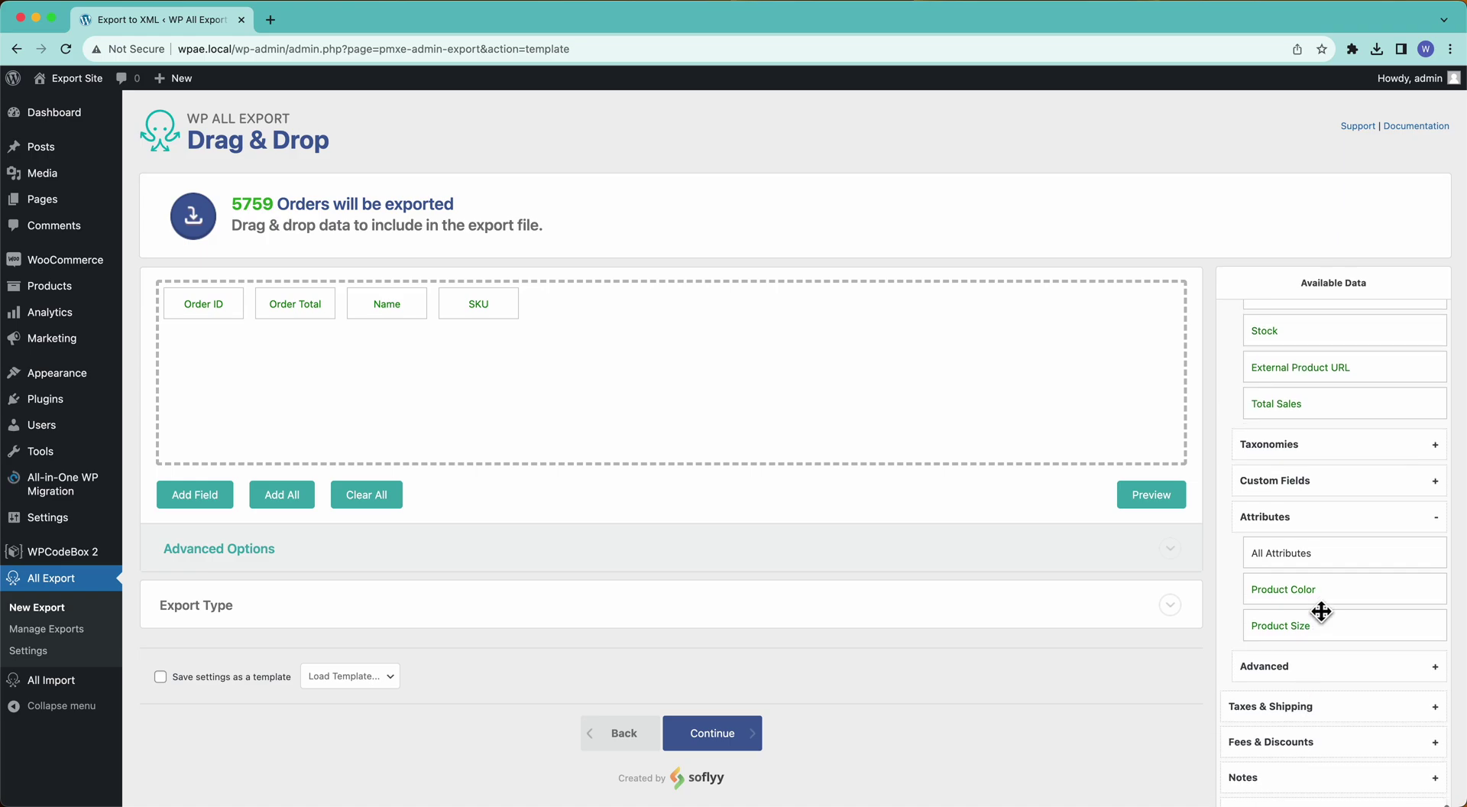
{"action": "left_click_drag", "start_coordinate": [1315, 592], "coordinate": [939, 386]}
{"action": "left_click_drag", "start_coordinate": [1271, 622], "coordinate": [951, 357]}
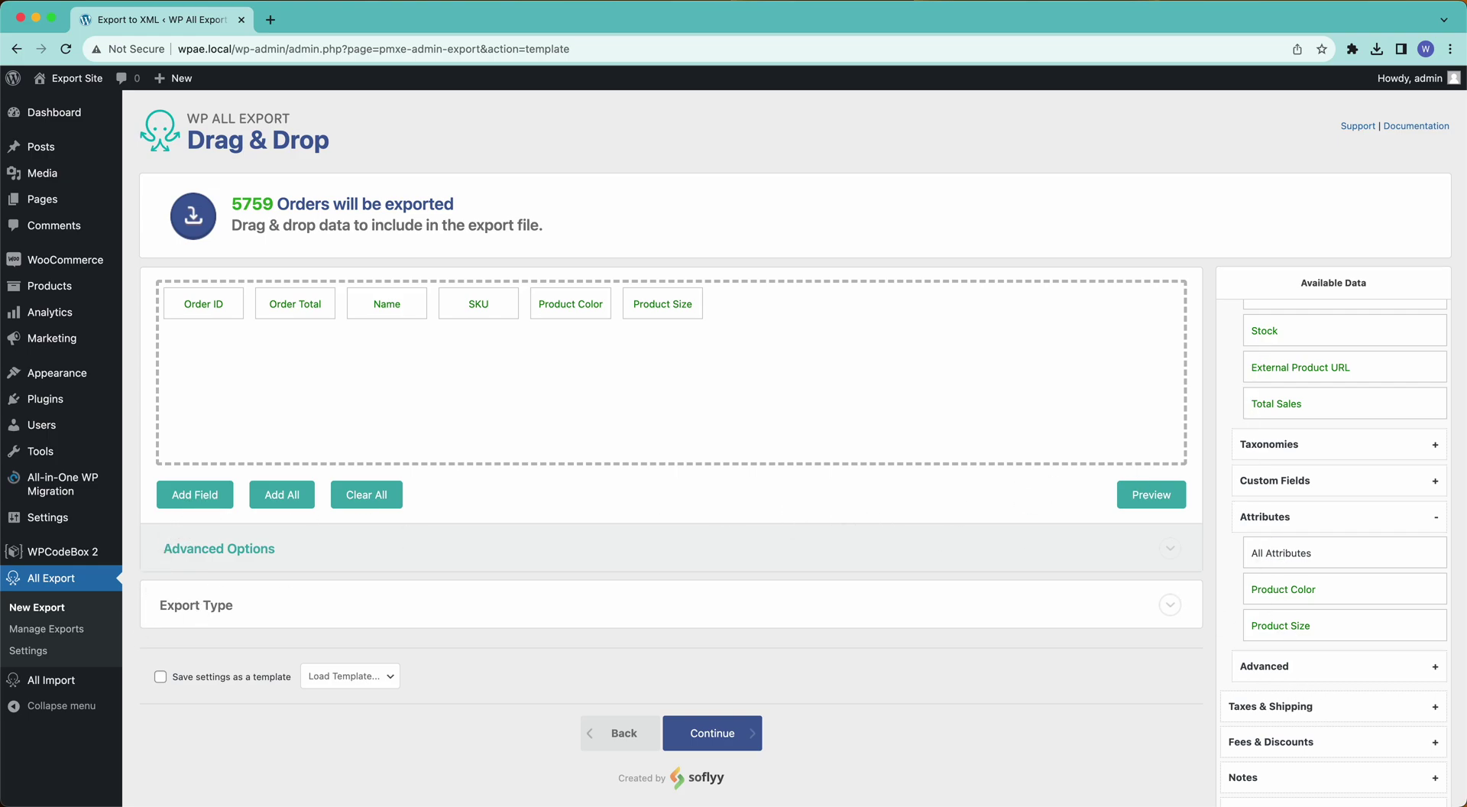
Step: Preview the first 10 exported orders, then dismiss the preview
{"action": "scroll", "coordinate": [1379, 424], "scroll_direction": "up", "scroll_amount": 10}
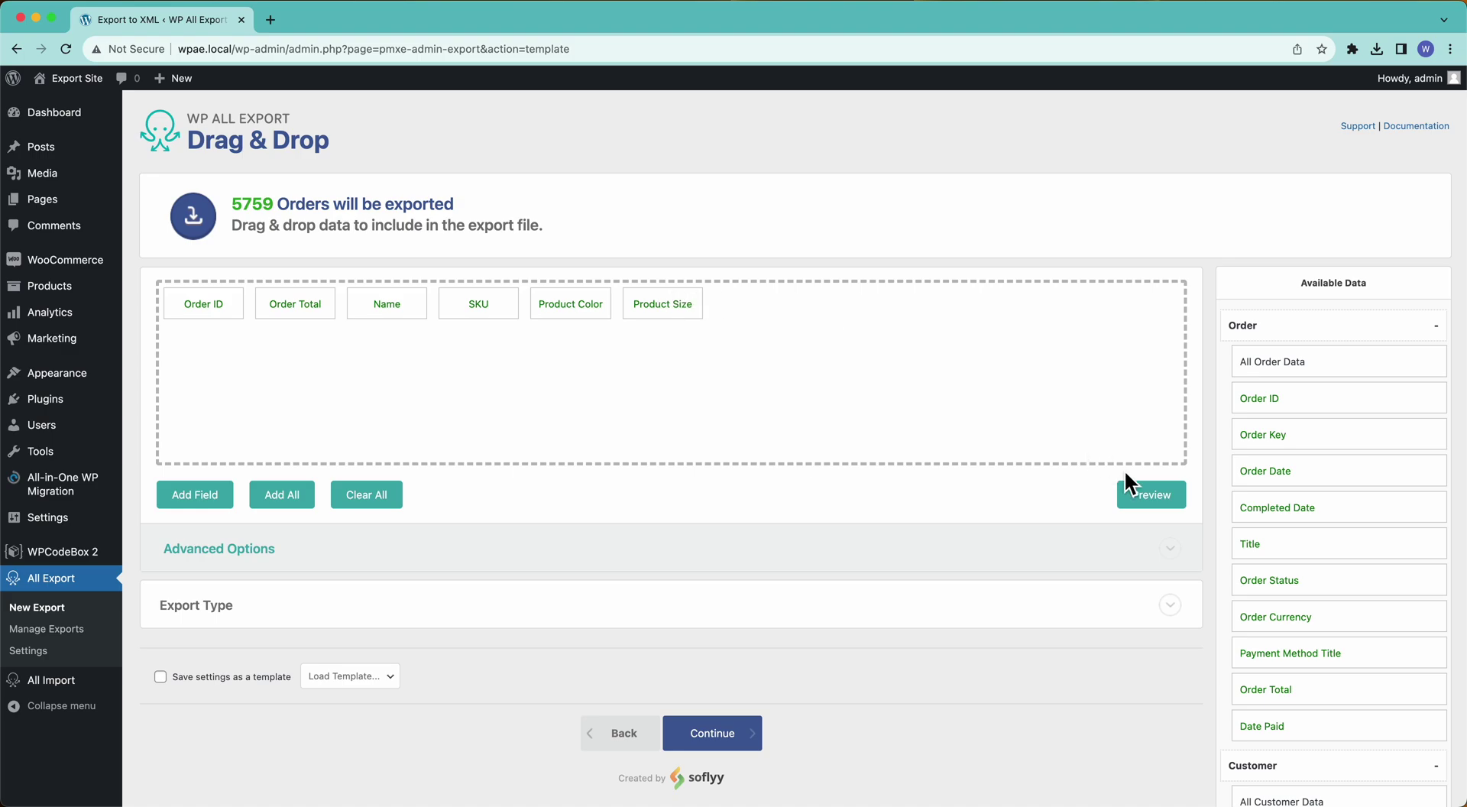
{"action": "left_click", "coordinate": [1153, 496]}
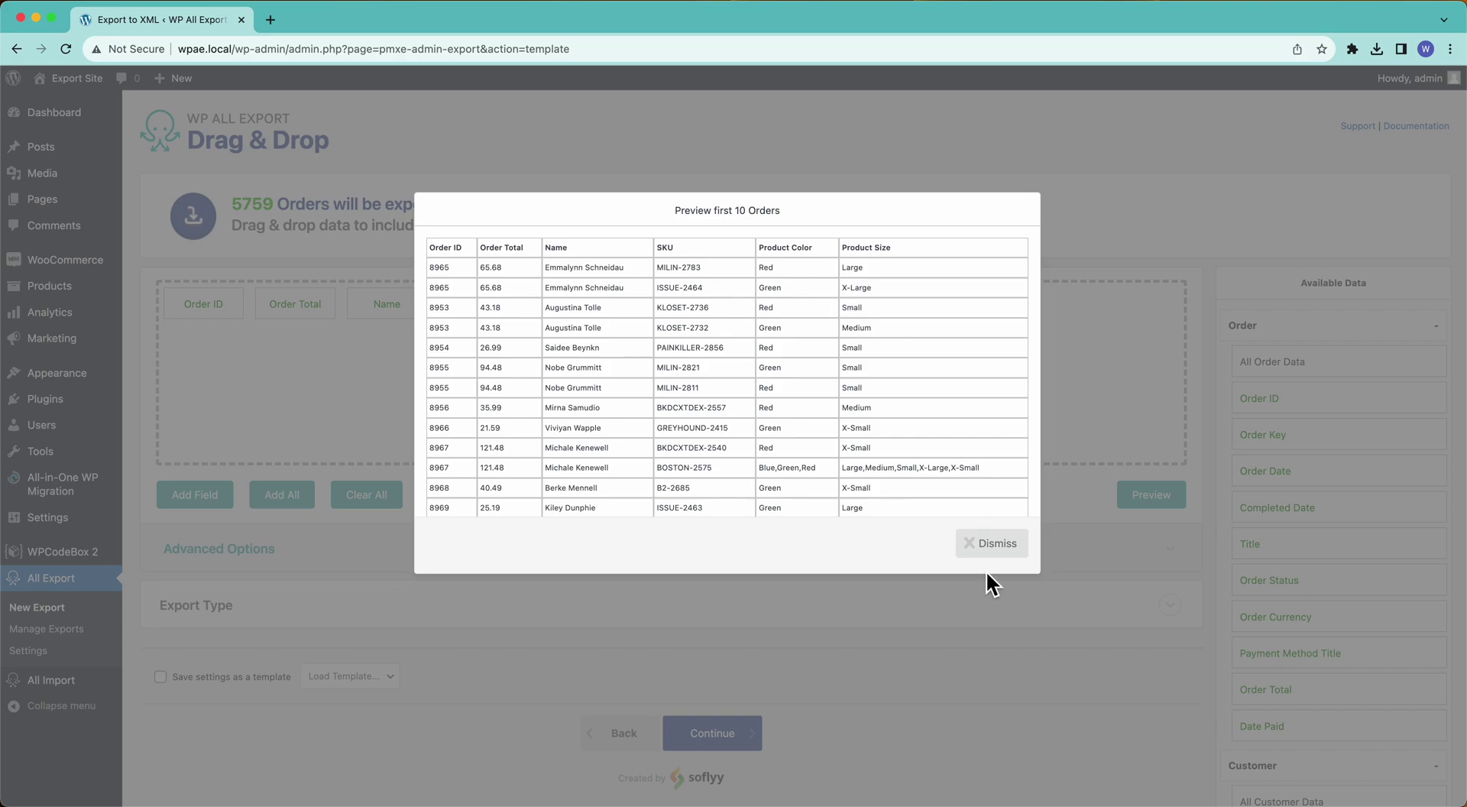
{"action": "left_click", "coordinate": [987, 550]}
Step: Turn off Fill in empty columns under Advanced Options and preview the orders again
{"action": "left_click", "coordinate": [212, 550]}
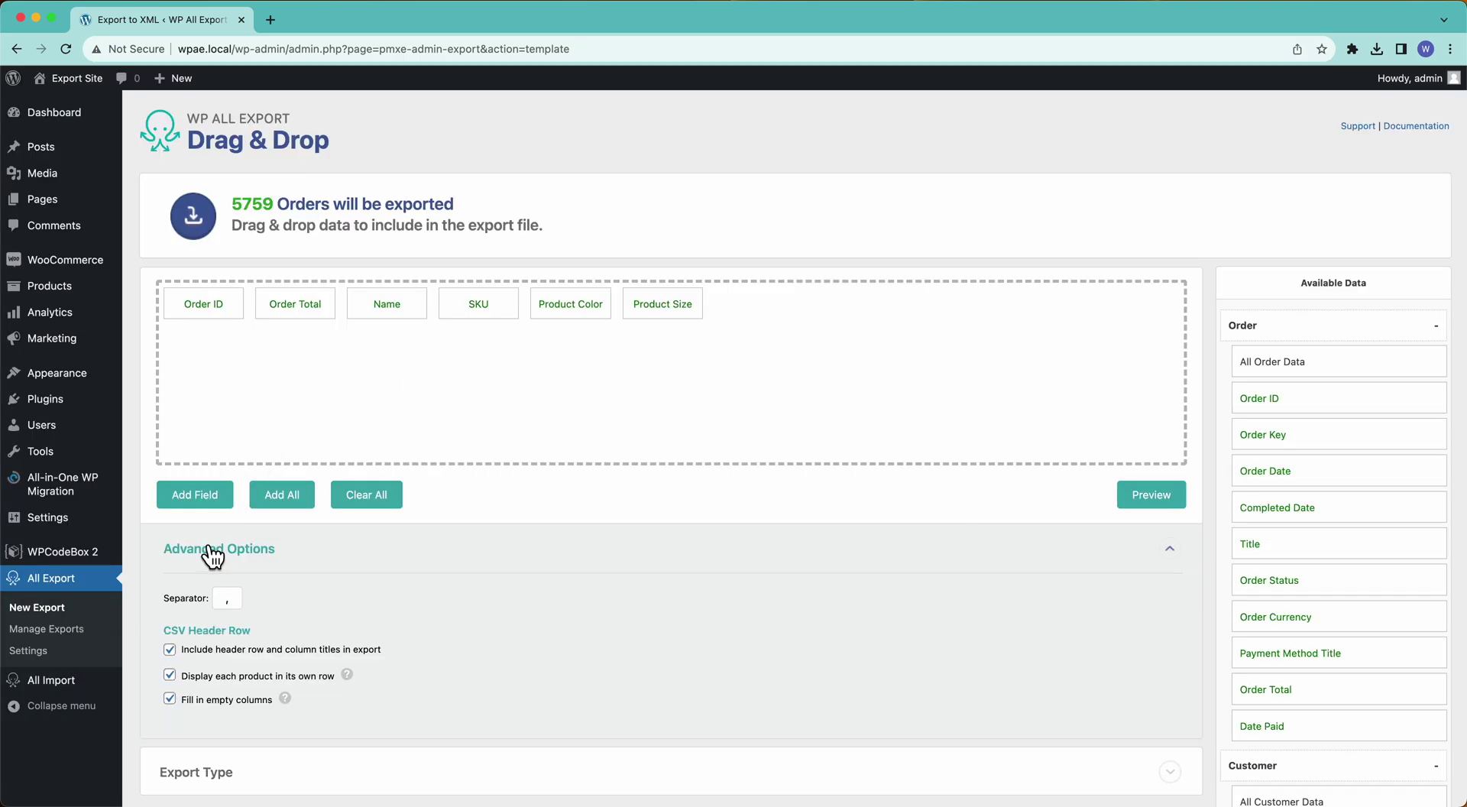
{"action": "scroll", "coordinate": [222, 547], "scroll_direction": "down", "scroll_amount": 2}
{"action": "left_click", "coordinate": [197, 559]}
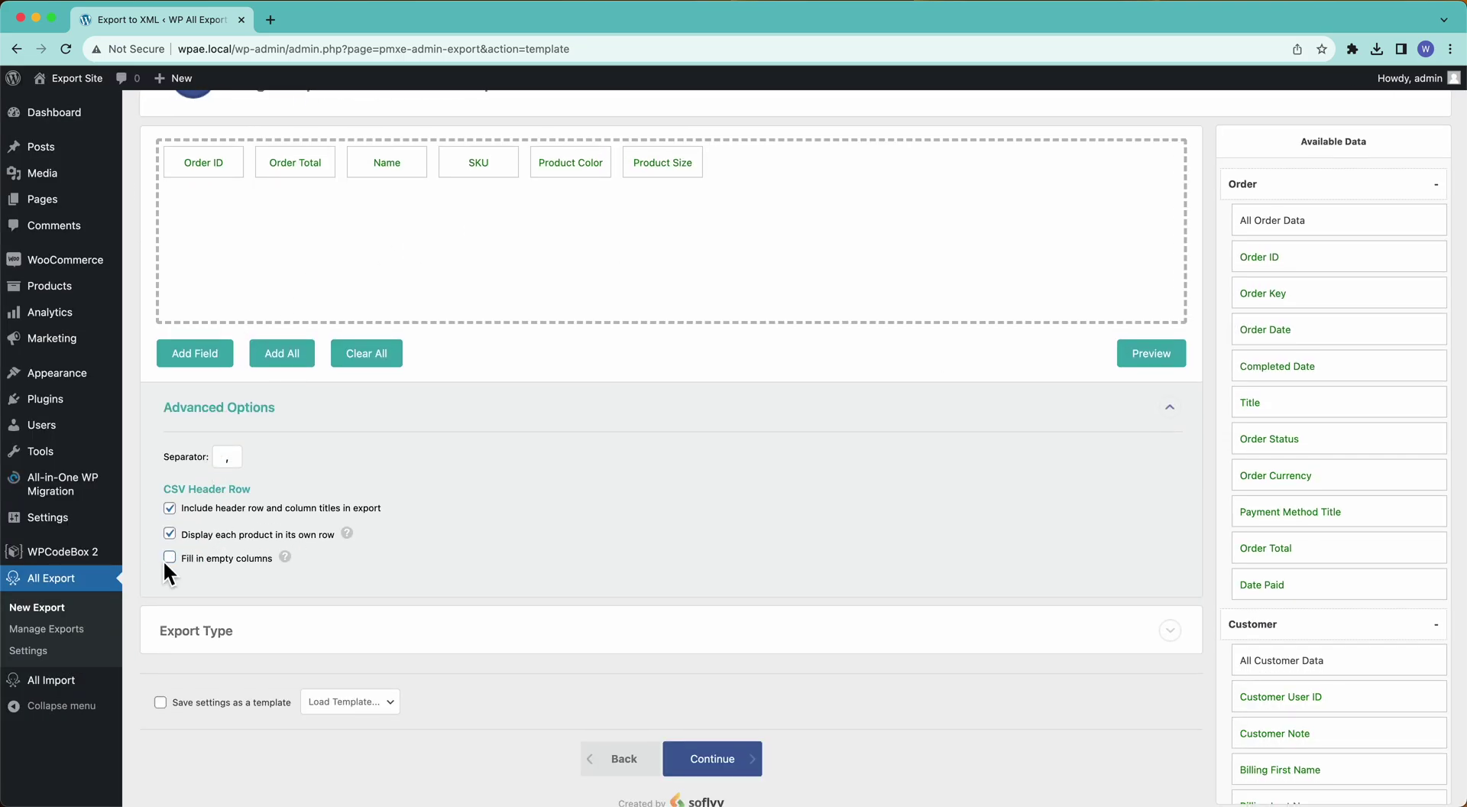
{"action": "left_click", "coordinate": [1154, 354]}
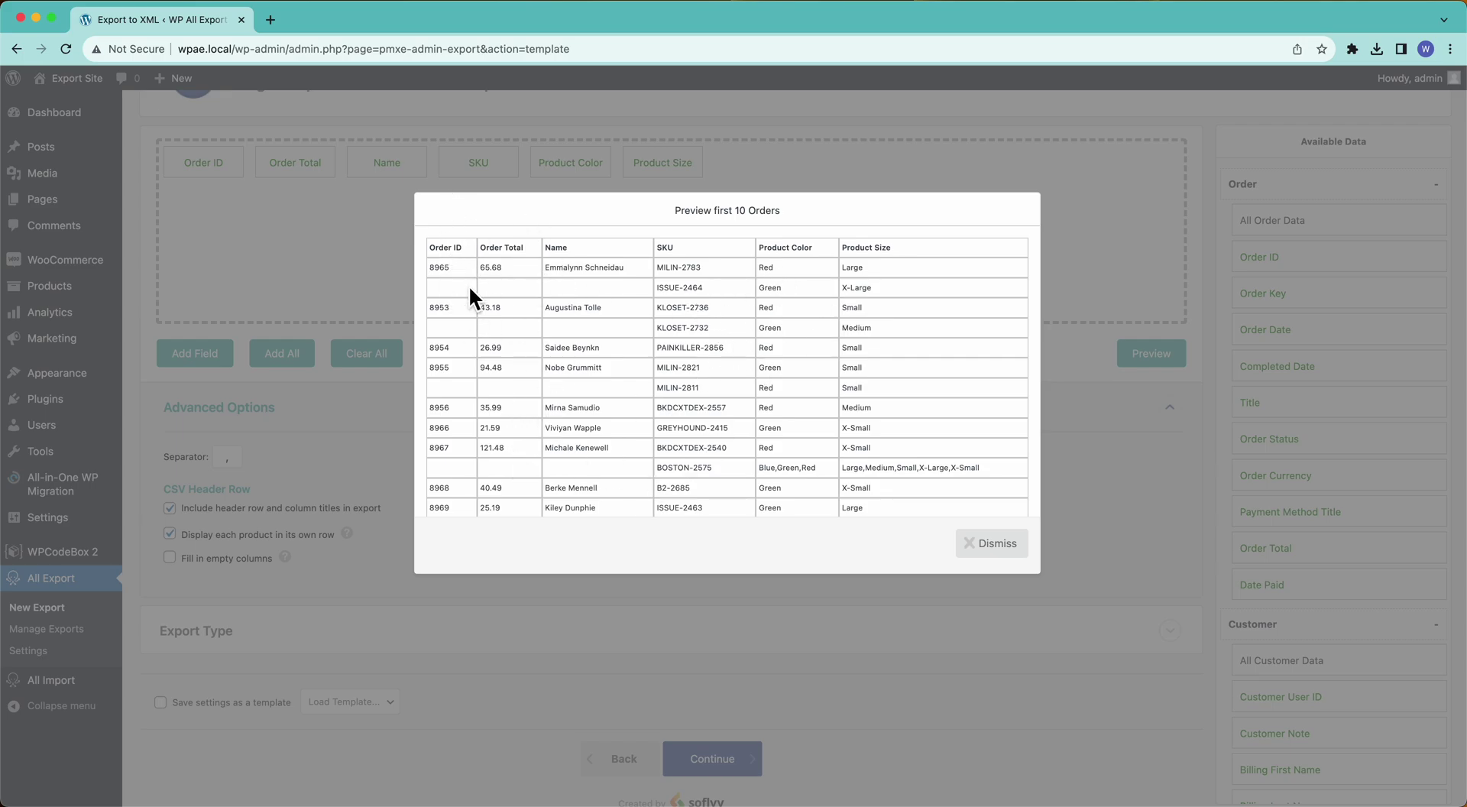
Step: Preview the orders with all of each order's products on a single row
{"action": "left_click", "coordinate": [989, 545]}
{"action": "left_click", "coordinate": [219, 537]}
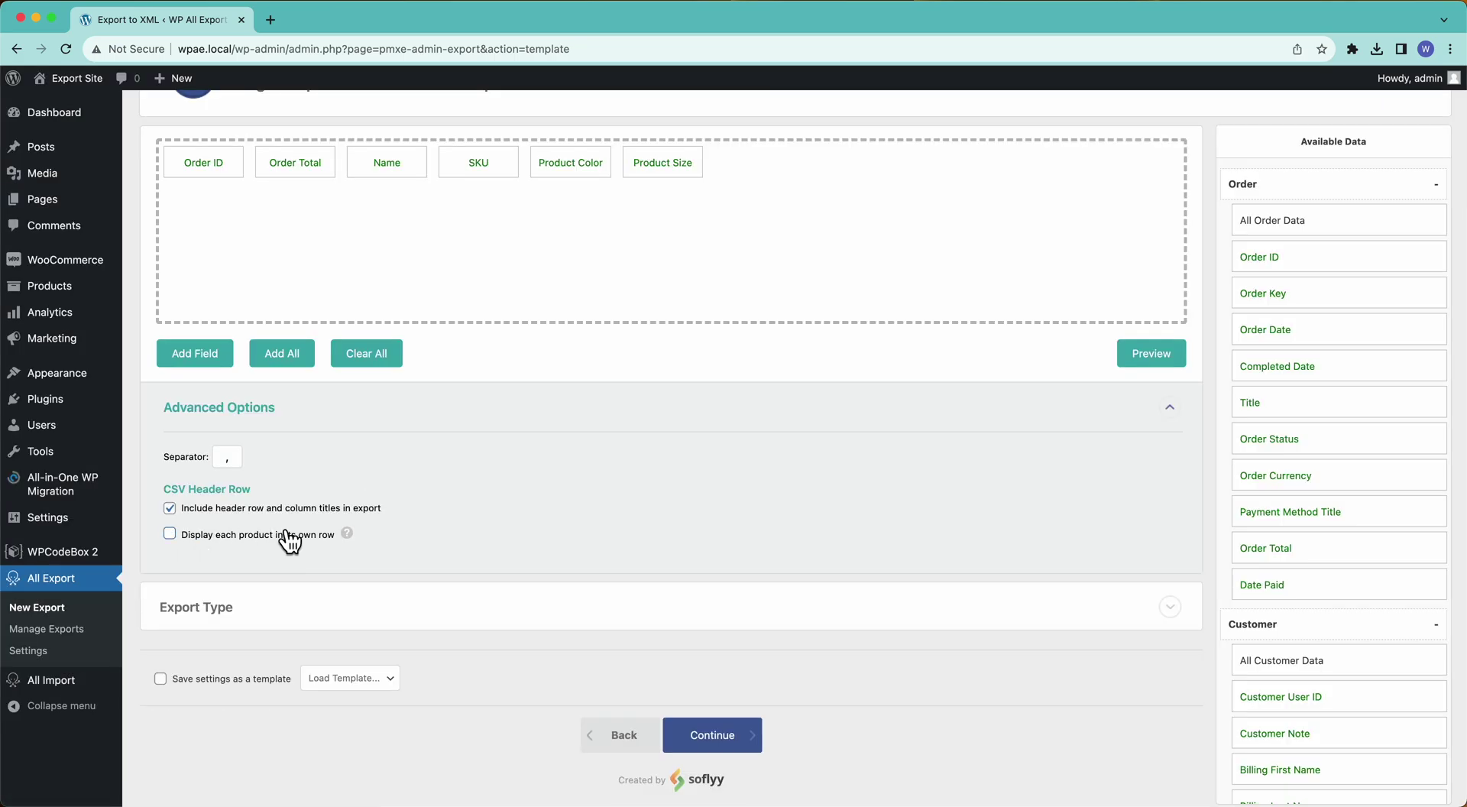
{"action": "left_click", "coordinate": [1134, 352]}
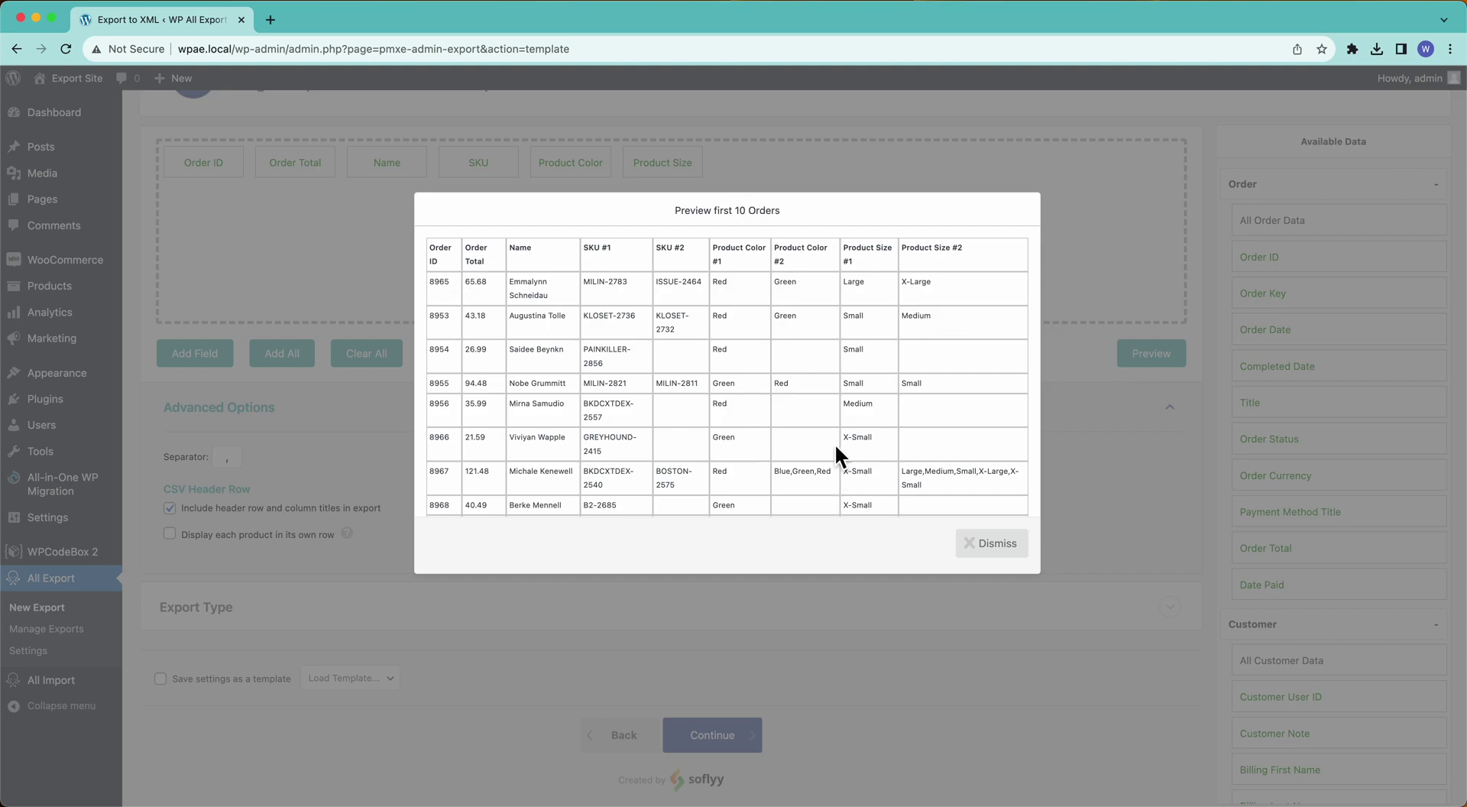
Step: Put each product back on its own row and fill in empty columns again
{"action": "left_click", "coordinate": [992, 543]}
{"action": "left_click", "coordinate": [196, 535]}
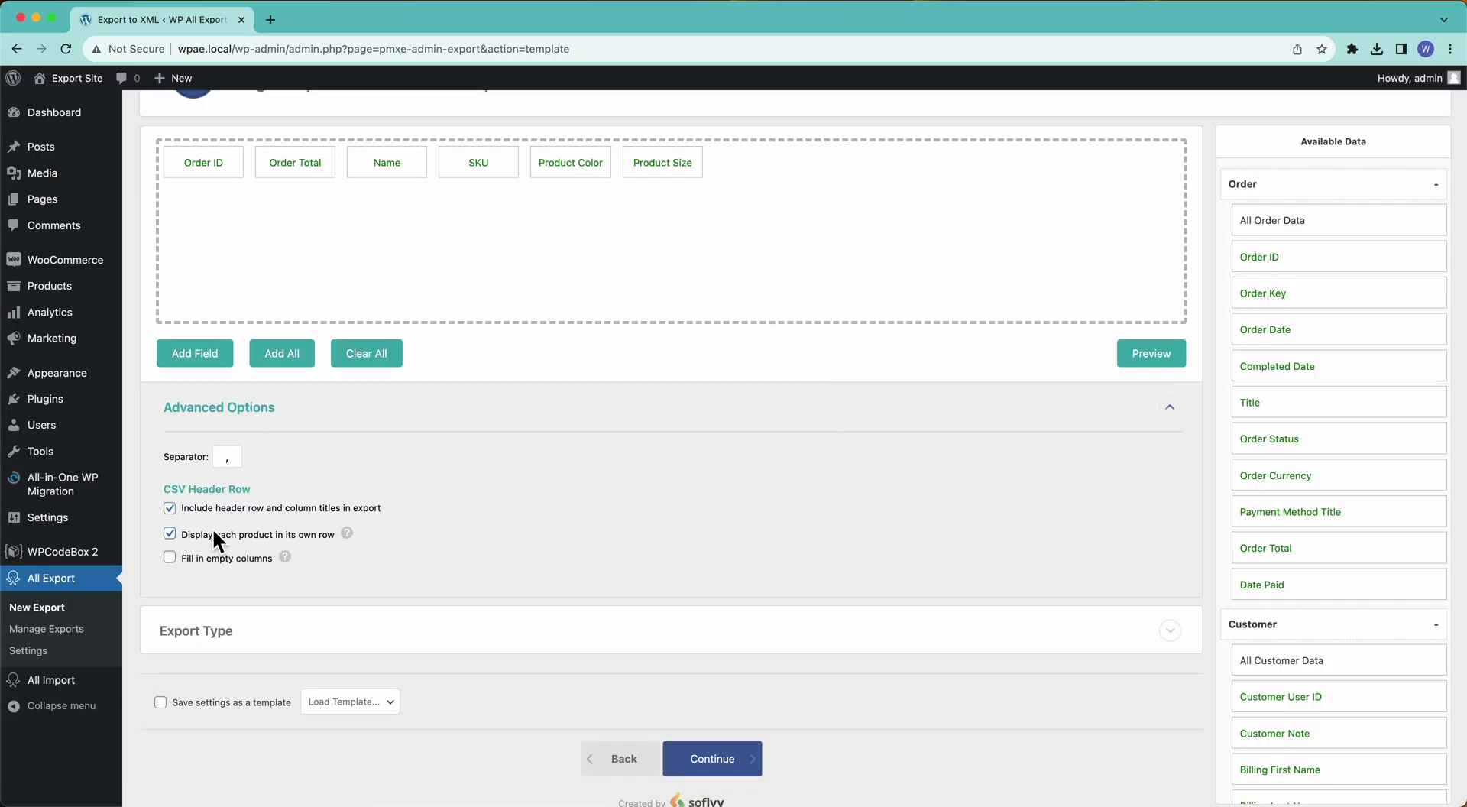
{"action": "left_click", "coordinate": [216, 557]}
Step: Change the spreadsheet export format from CSV File to Excel File (XLS) and collapse Advanced Options
{"action": "left_click", "coordinate": [388, 638]}
{"action": "scroll", "coordinate": [382, 634], "scroll_direction": "down", "scroll_amount": 5}
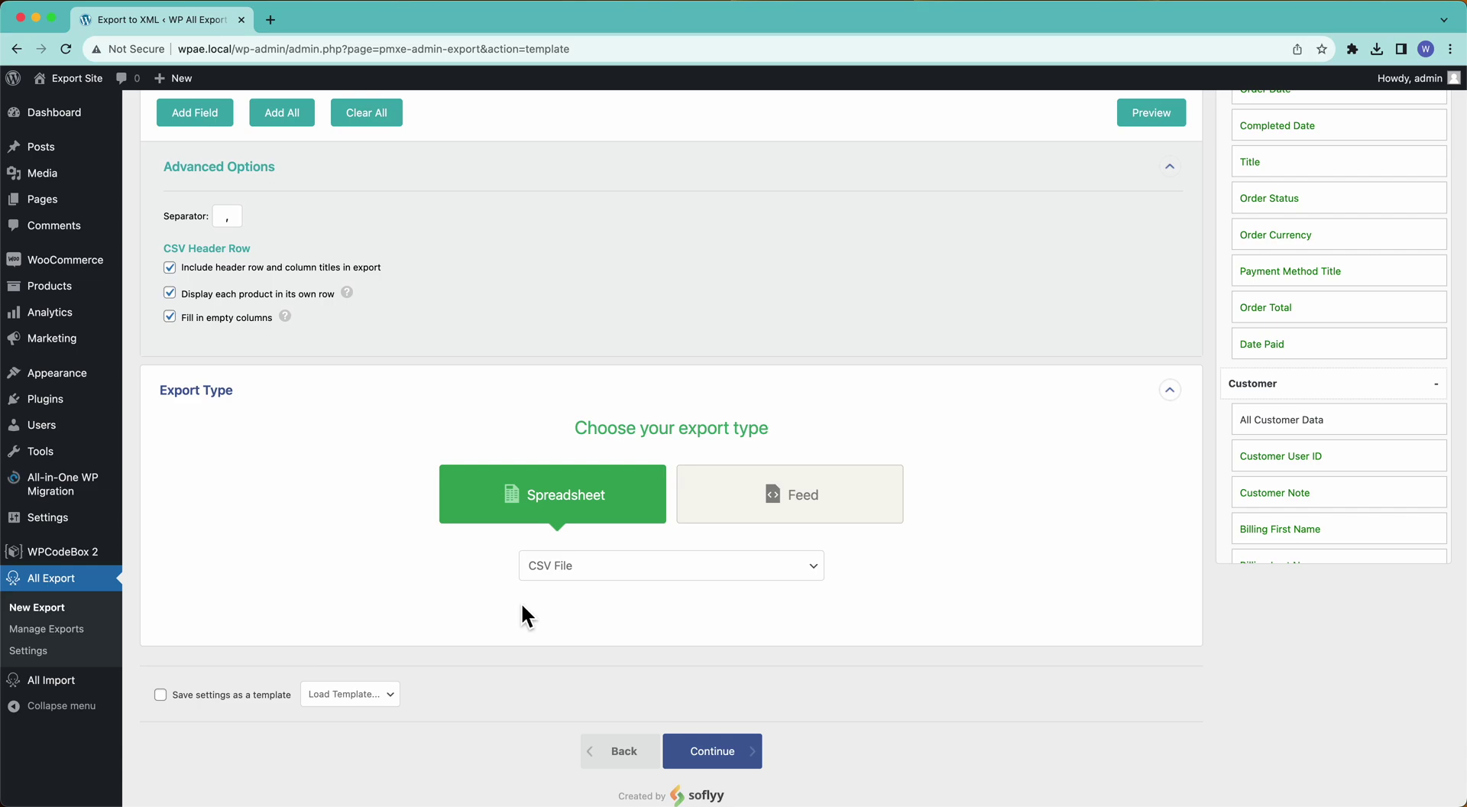
{"action": "left_click", "coordinate": [574, 573]}
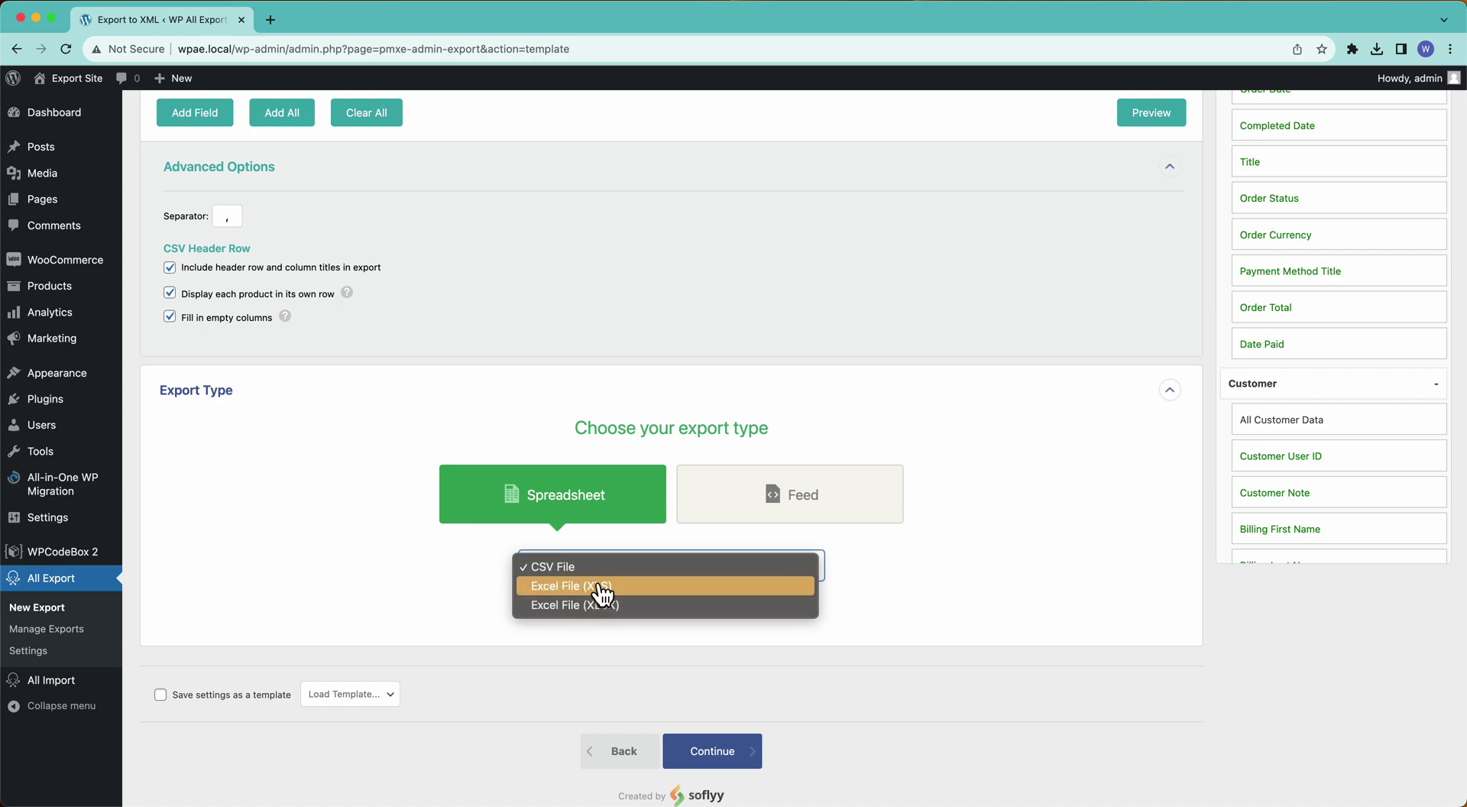
{"action": "left_click", "coordinate": [642, 586]}
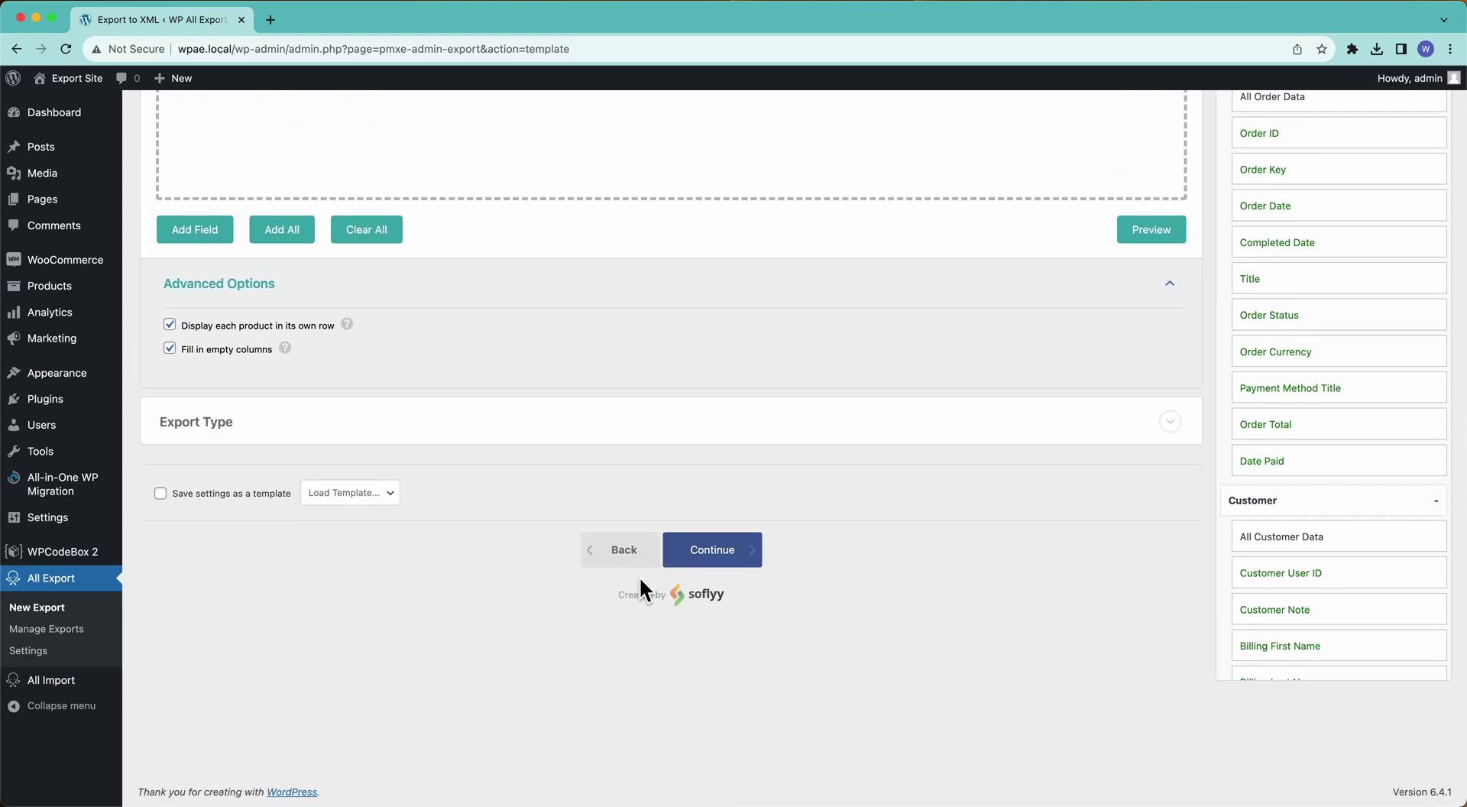
{"action": "scroll", "coordinate": [639, 576], "scroll_direction": "up", "scroll_amount": 5}
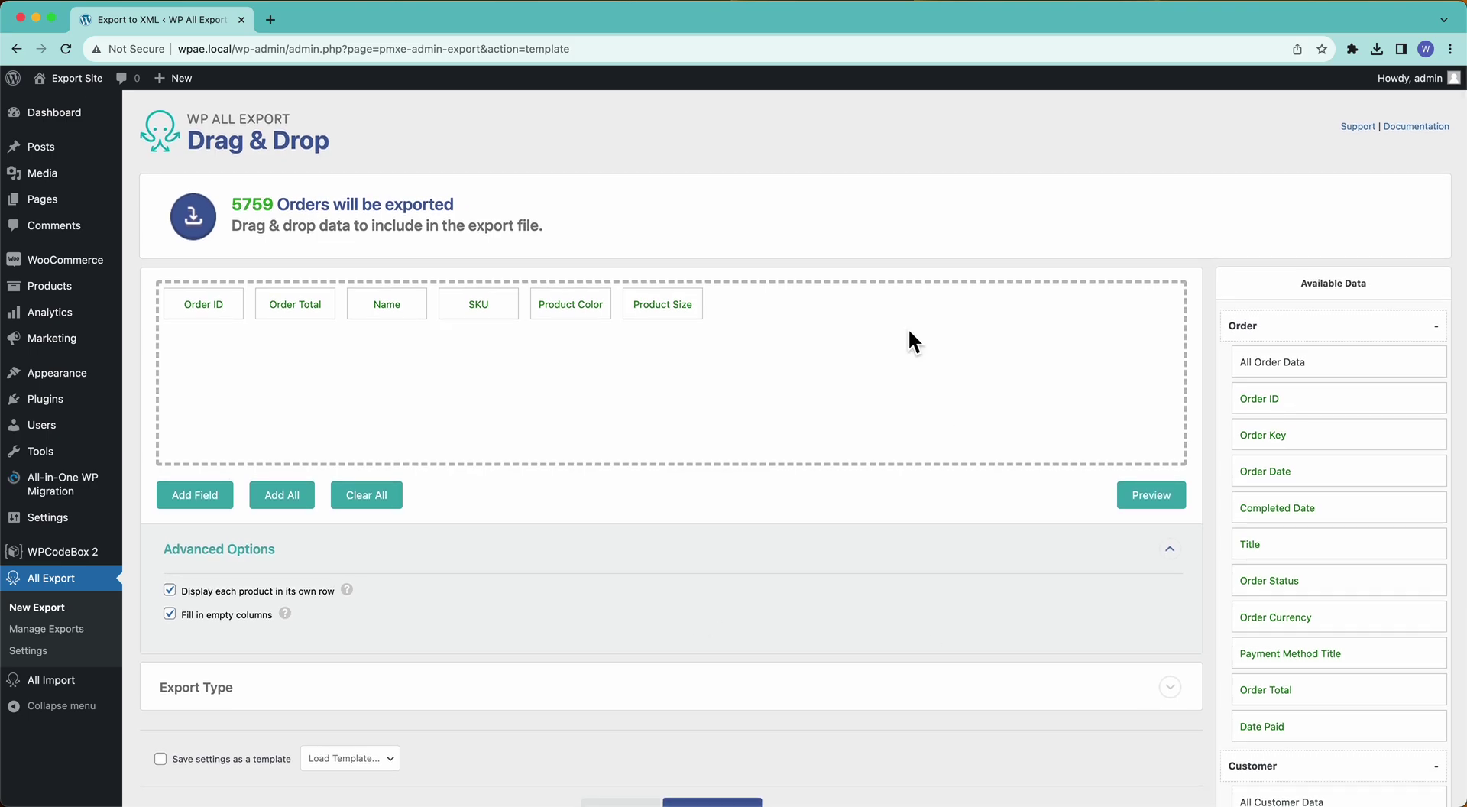
{"action": "left_click", "coordinate": [713, 566]}
{"action": "scroll", "coordinate": [710, 563], "scroll_direction": "down", "scroll_amount": 3}
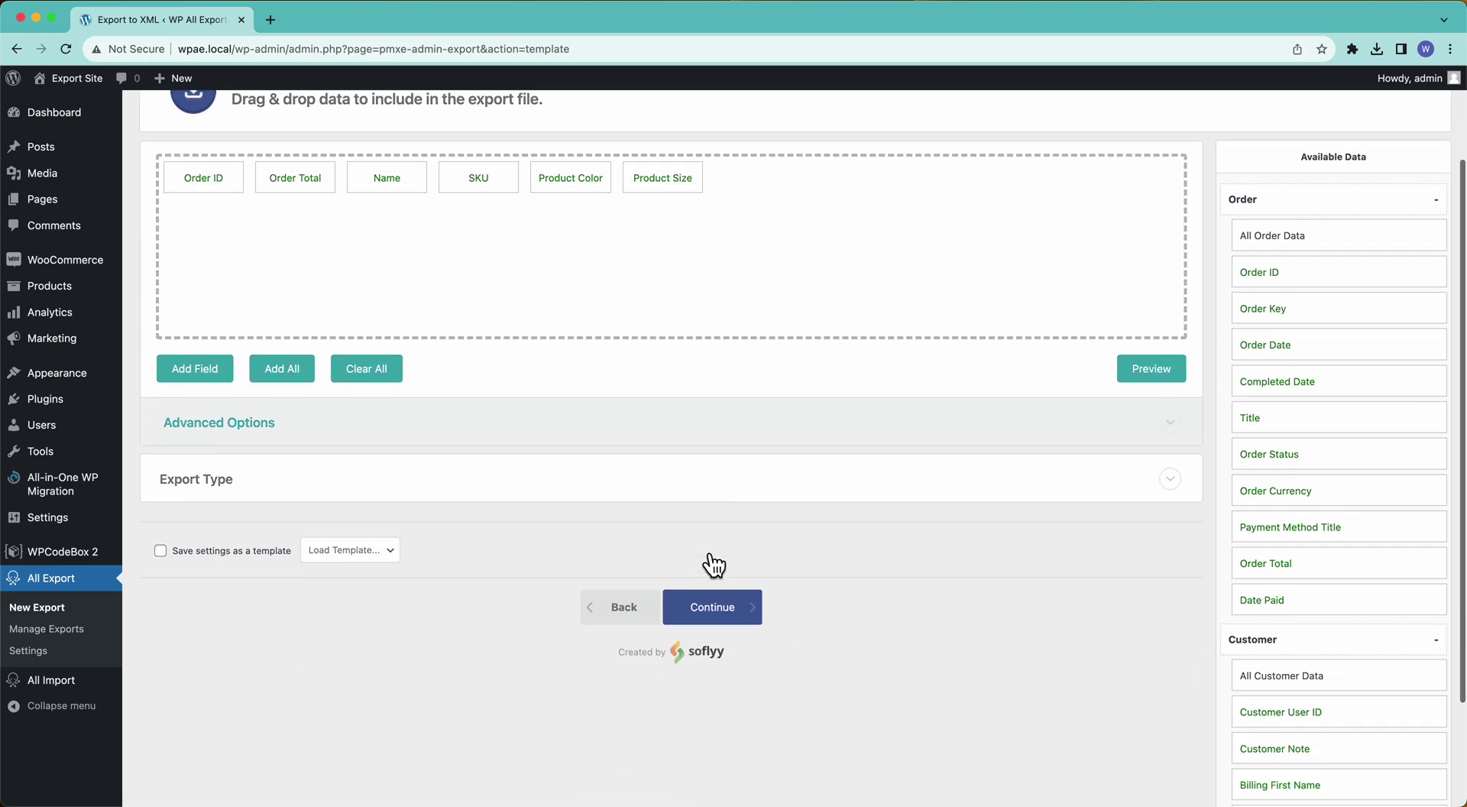
Step: Continue to export settings and set automatic scheduling to run weekly on Monday
{"action": "left_click", "coordinate": [738, 611]}
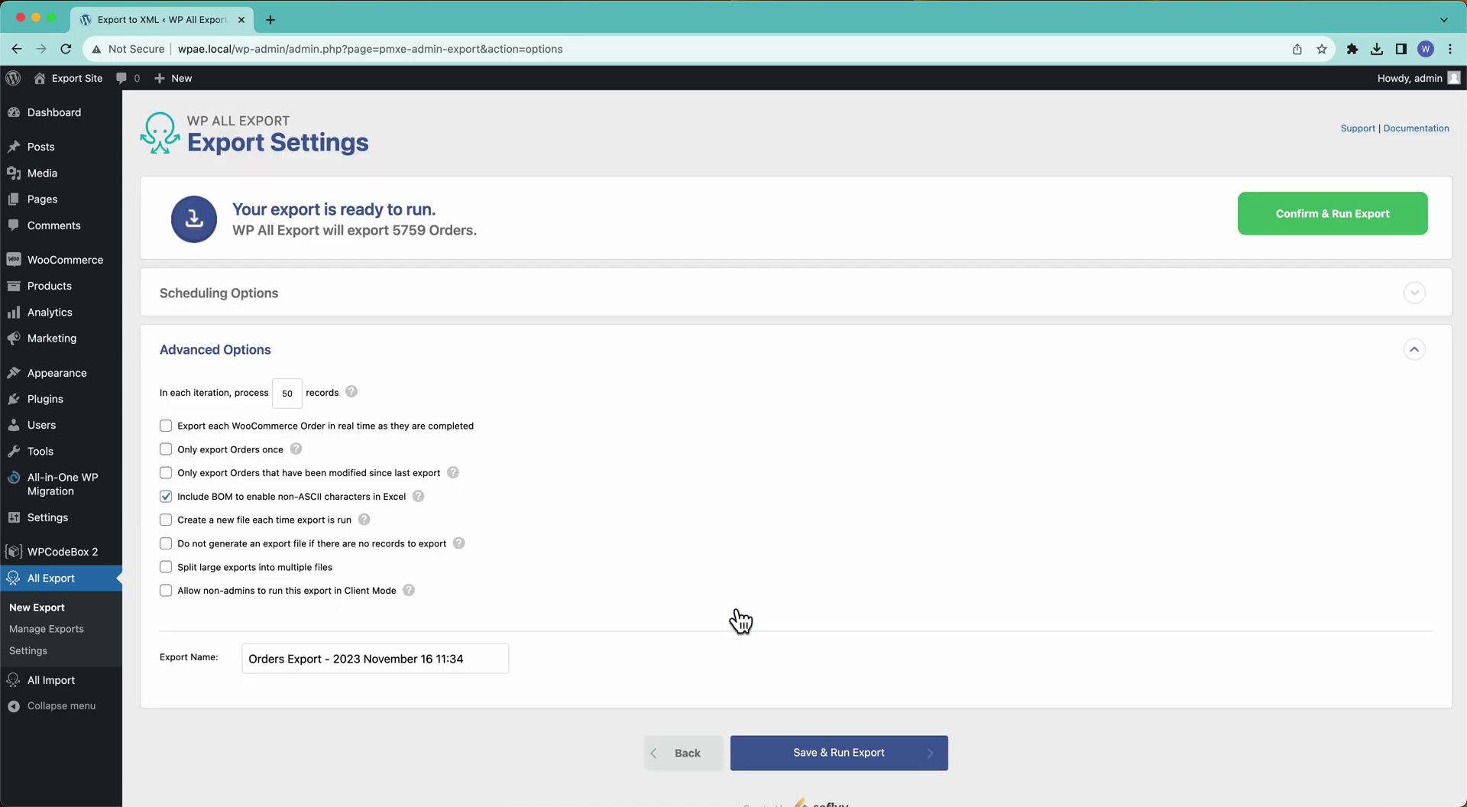
{"action": "left_click", "coordinate": [219, 296]}
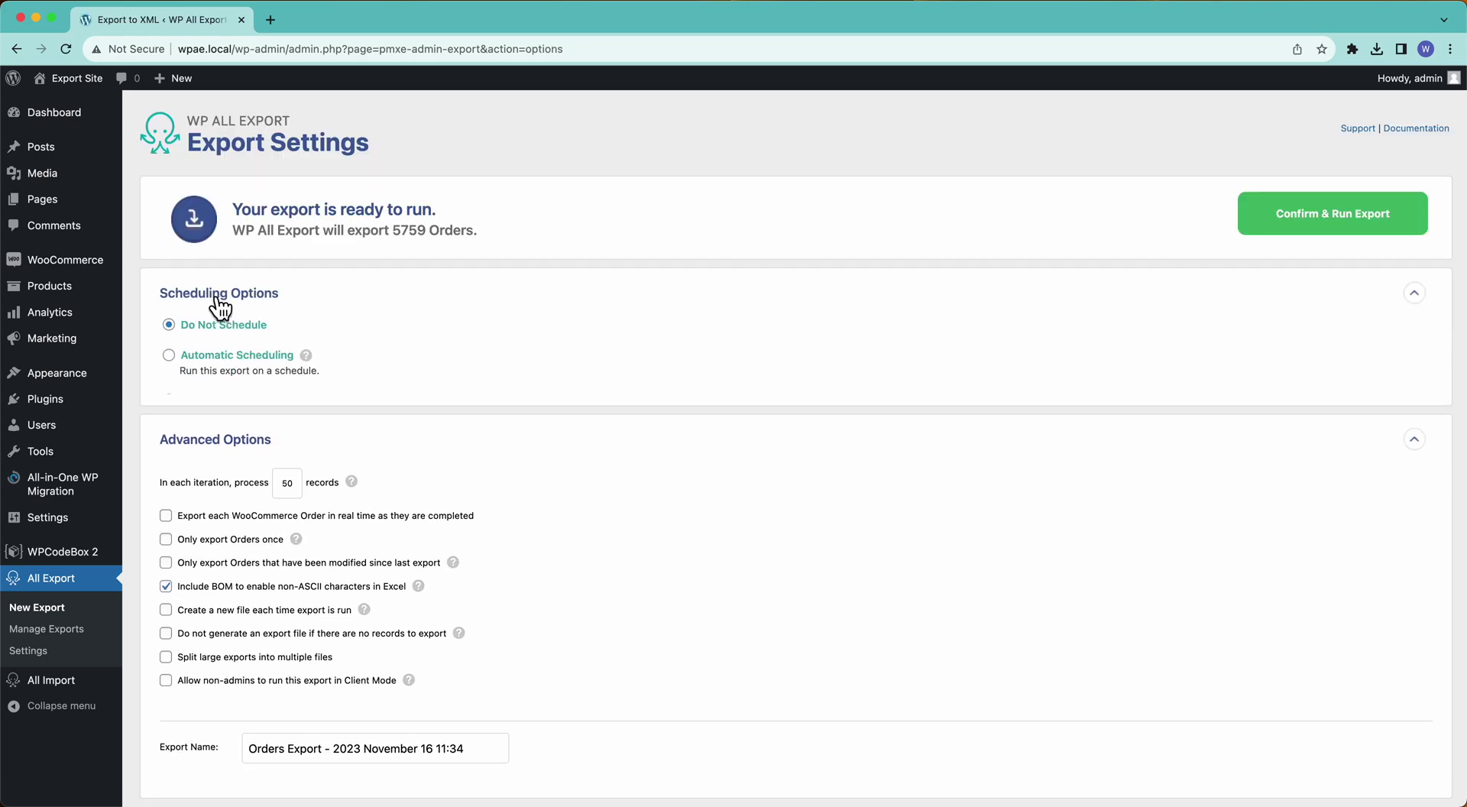
{"action": "left_click", "coordinate": [182, 353]}
{"action": "left_click", "coordinate": [228, 428]}
Step: Set the run time to 12:00am, view the manual cron URLs, then return to automatic scheduling
{"action": "left_click", "coordinate": [218, 512]}
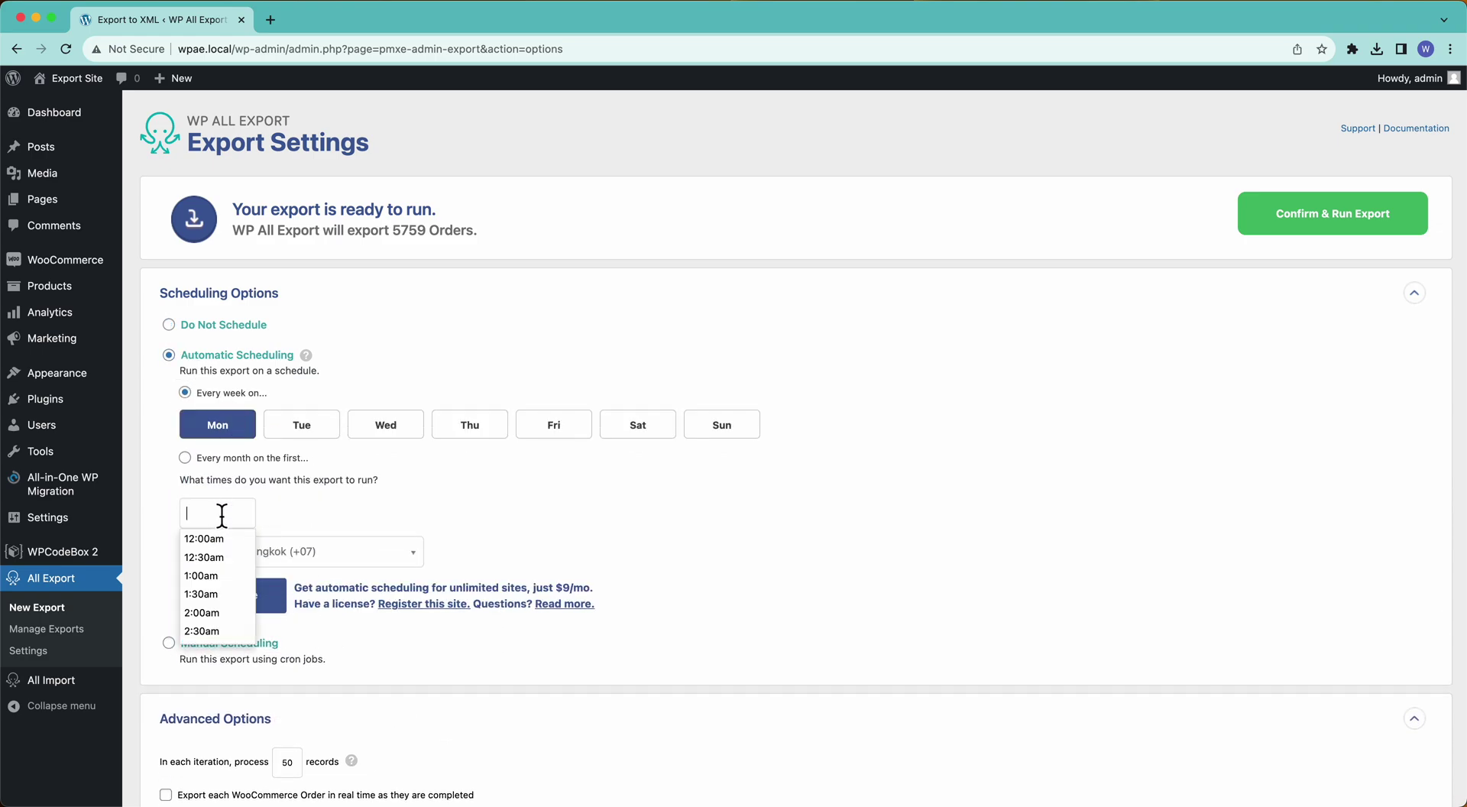
{"action": "left_click", "coordinate": [223, 539]}
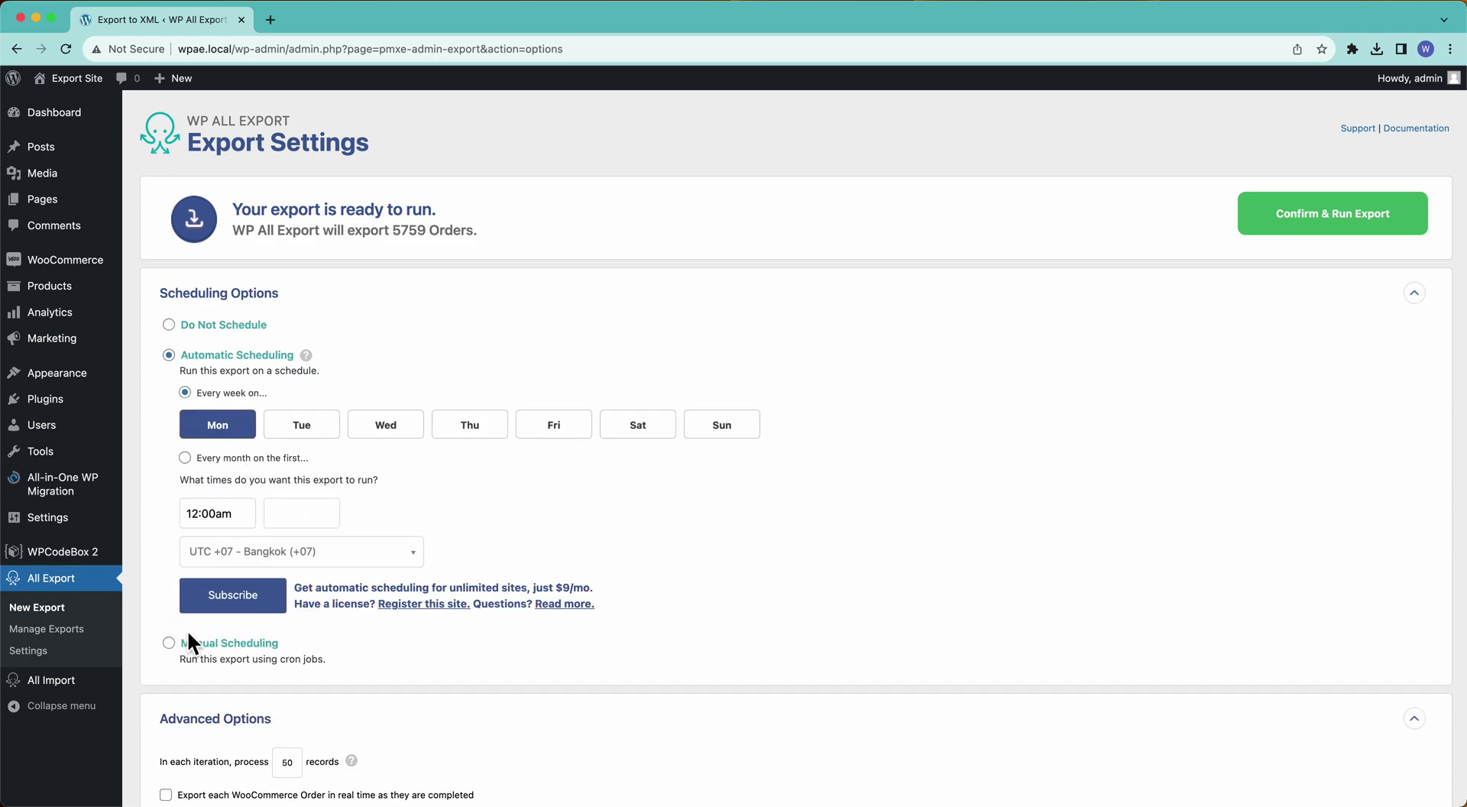
{"action": "left_click", "coordinate": [231, 645]}
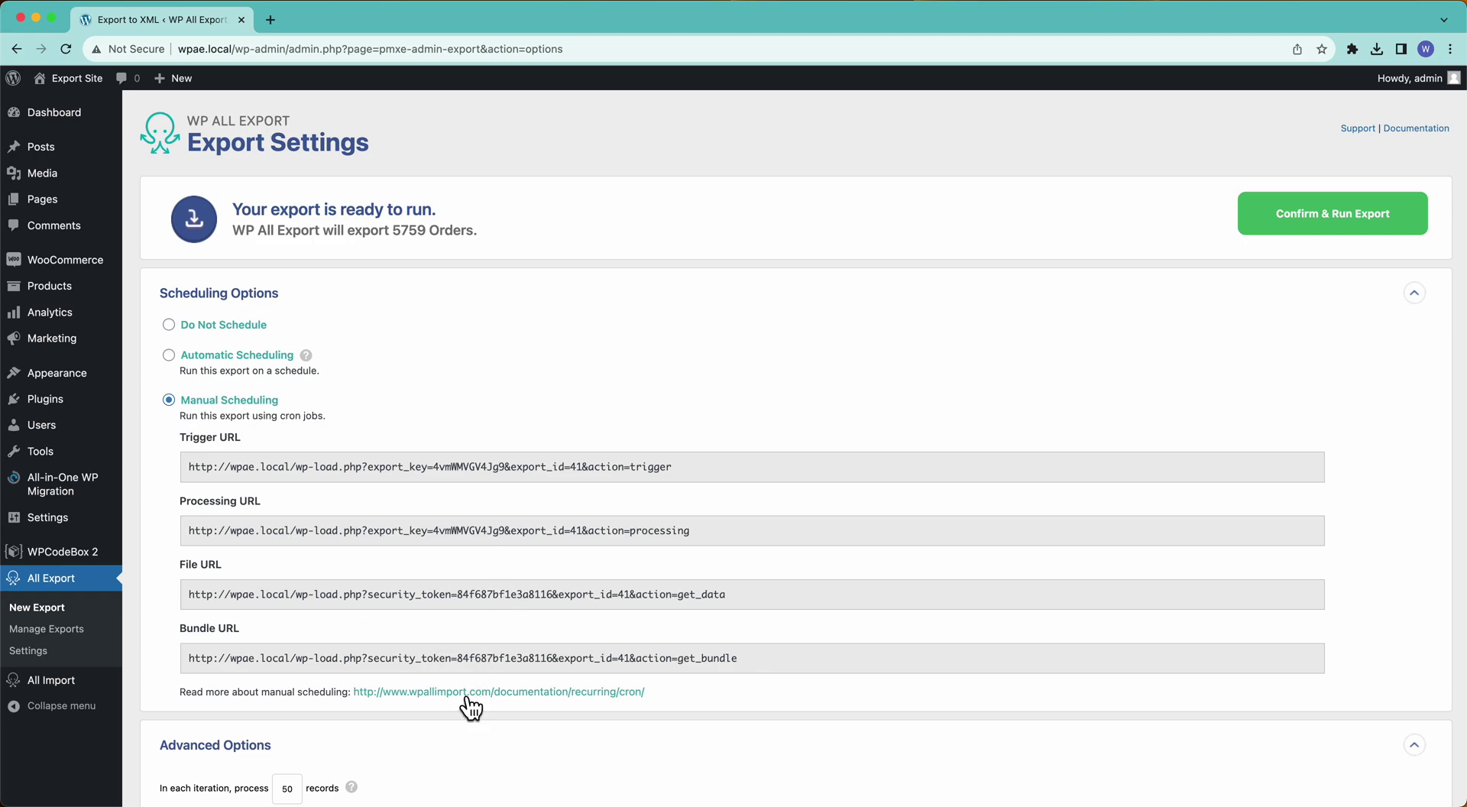
{"action": "left_click", "coordinate": [168, 355]}
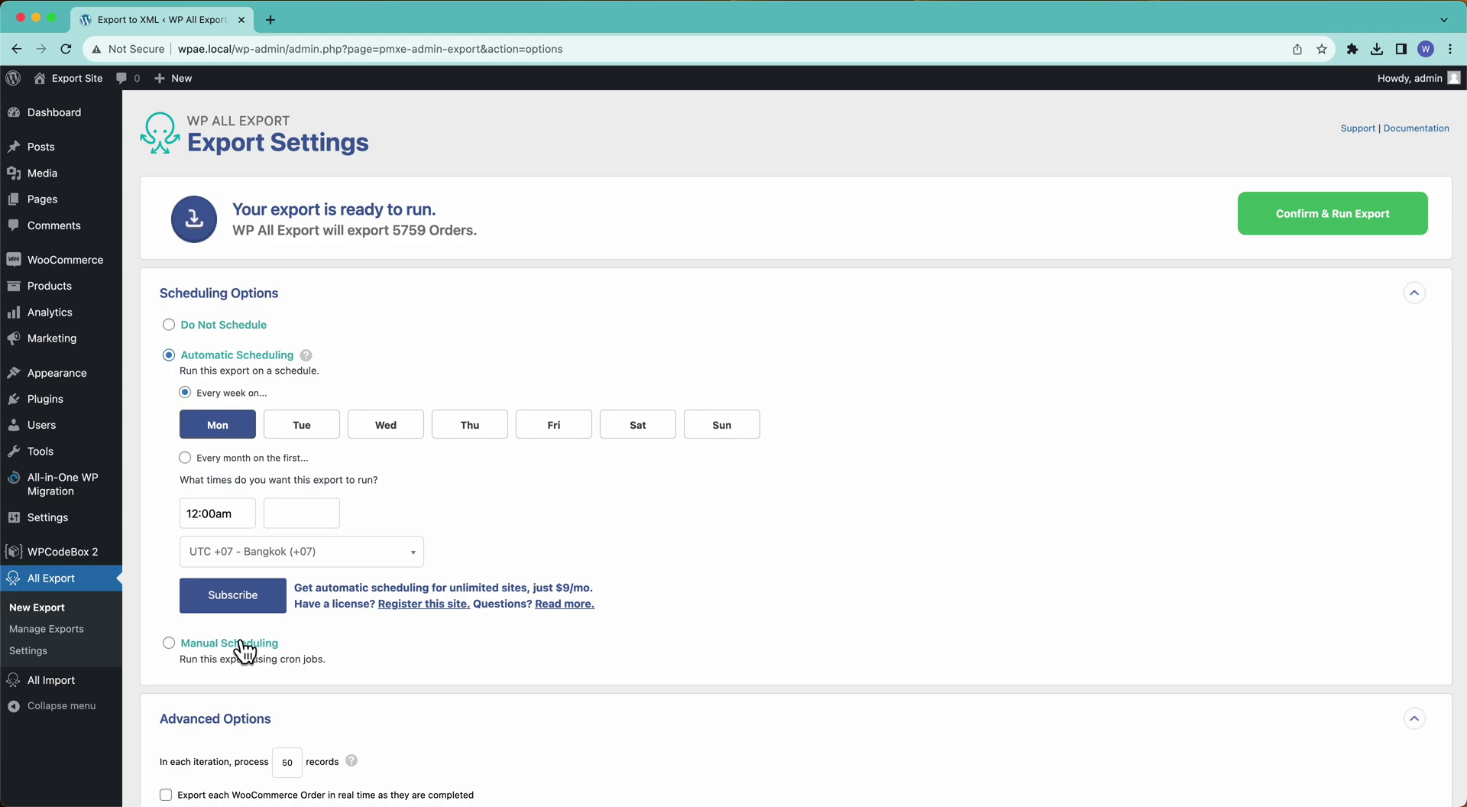
Step: Choose Do Not Schedule, leave real-time order exporting off, and collapse Scheduling Options
{"action": "left_click", "coordinate": [218, 328]}
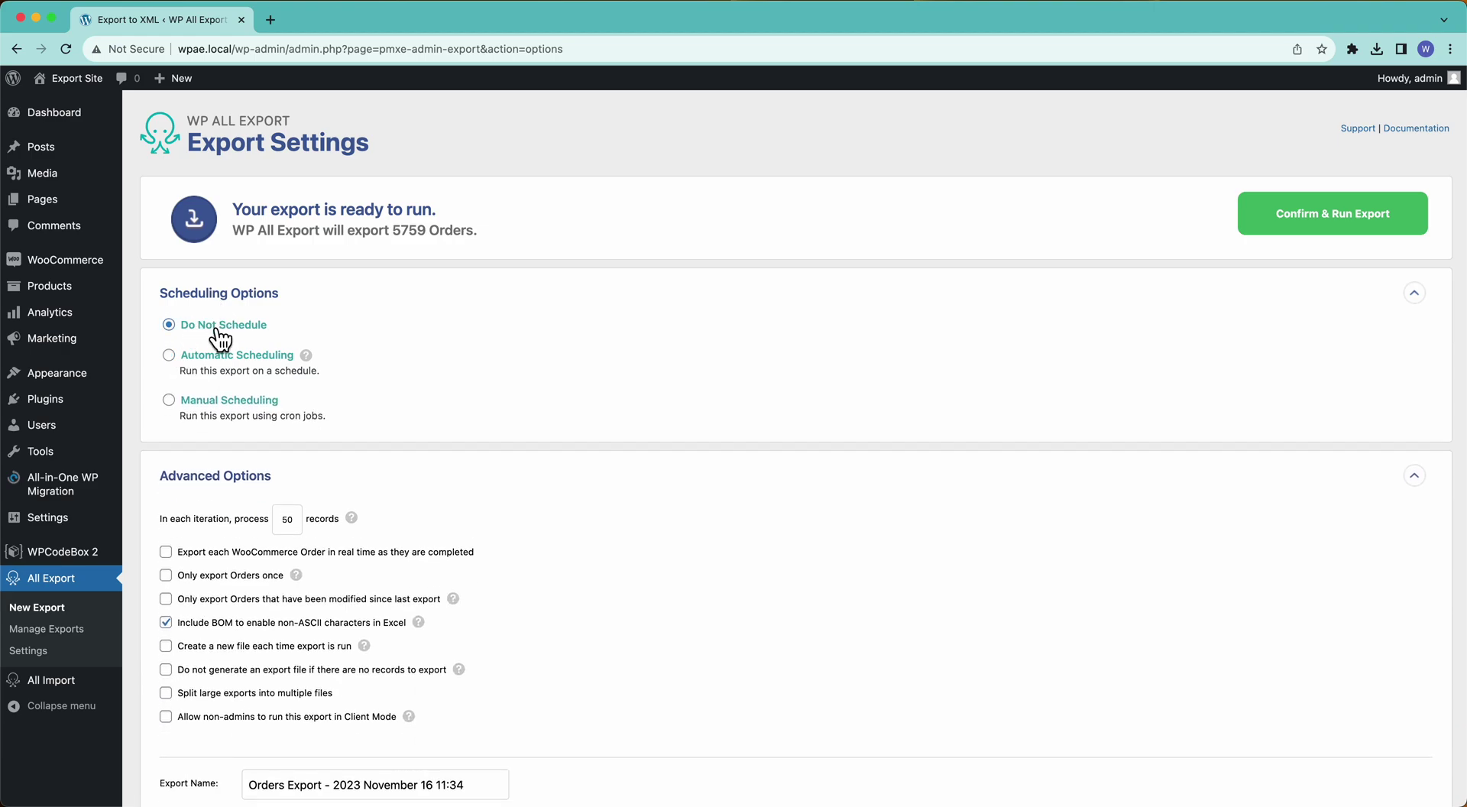
{"action": "scroll", "coordinate": [392, 530], "scroll_direction": "down", "scroll_amount": 3}
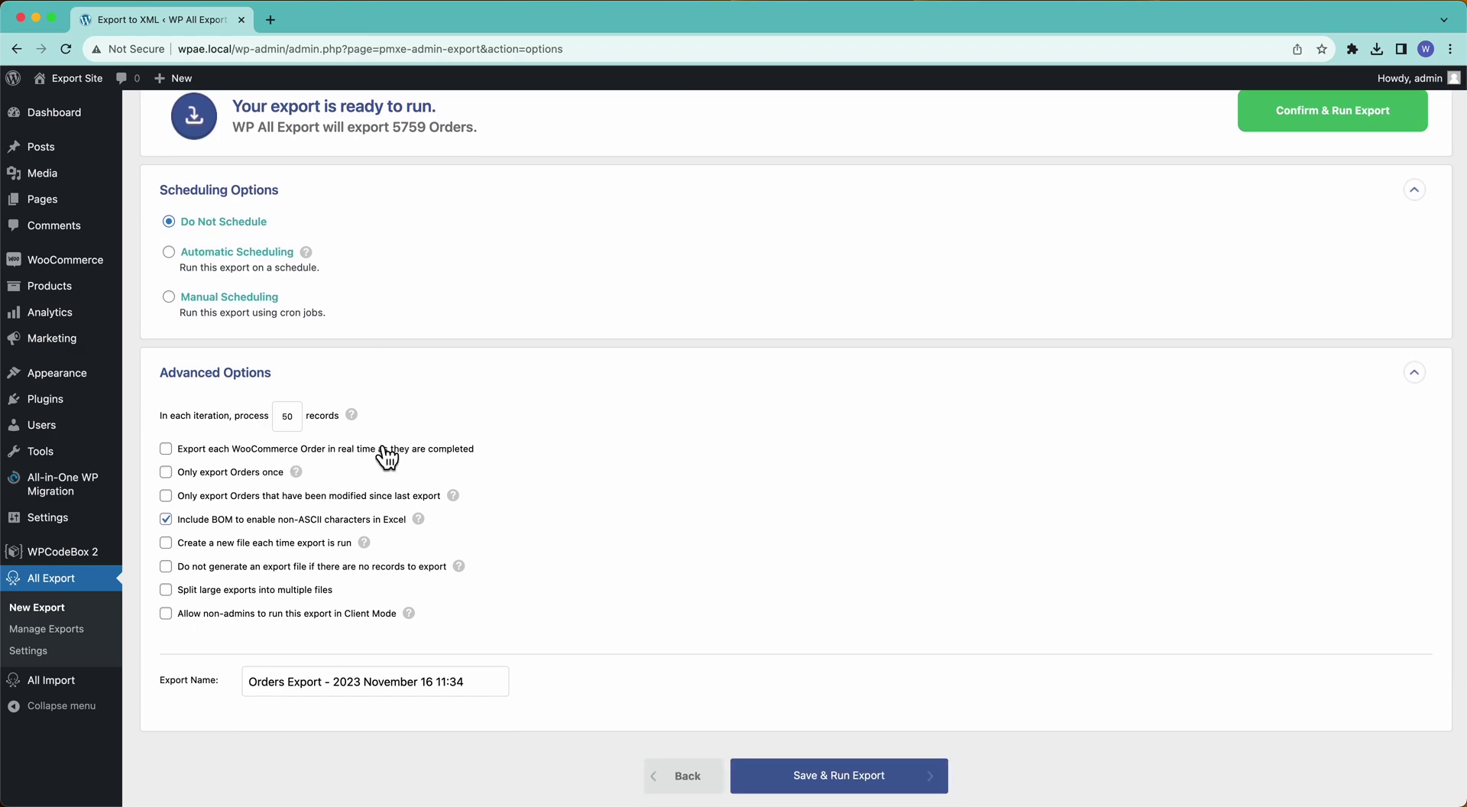
{"action": "left_click", "coordinate": [414, 451]}
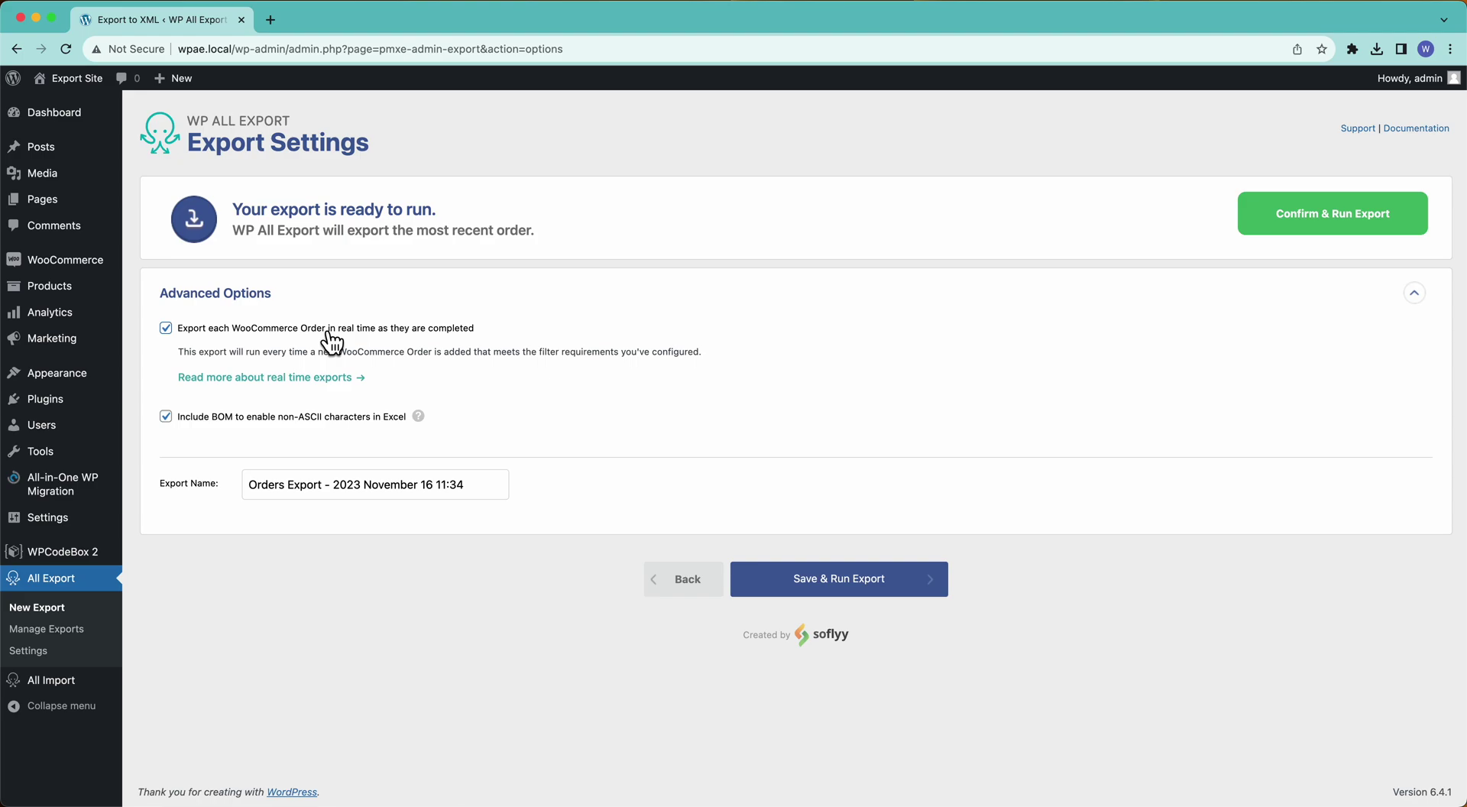
{"action": "left_click", "coordinate": [329, 330]}
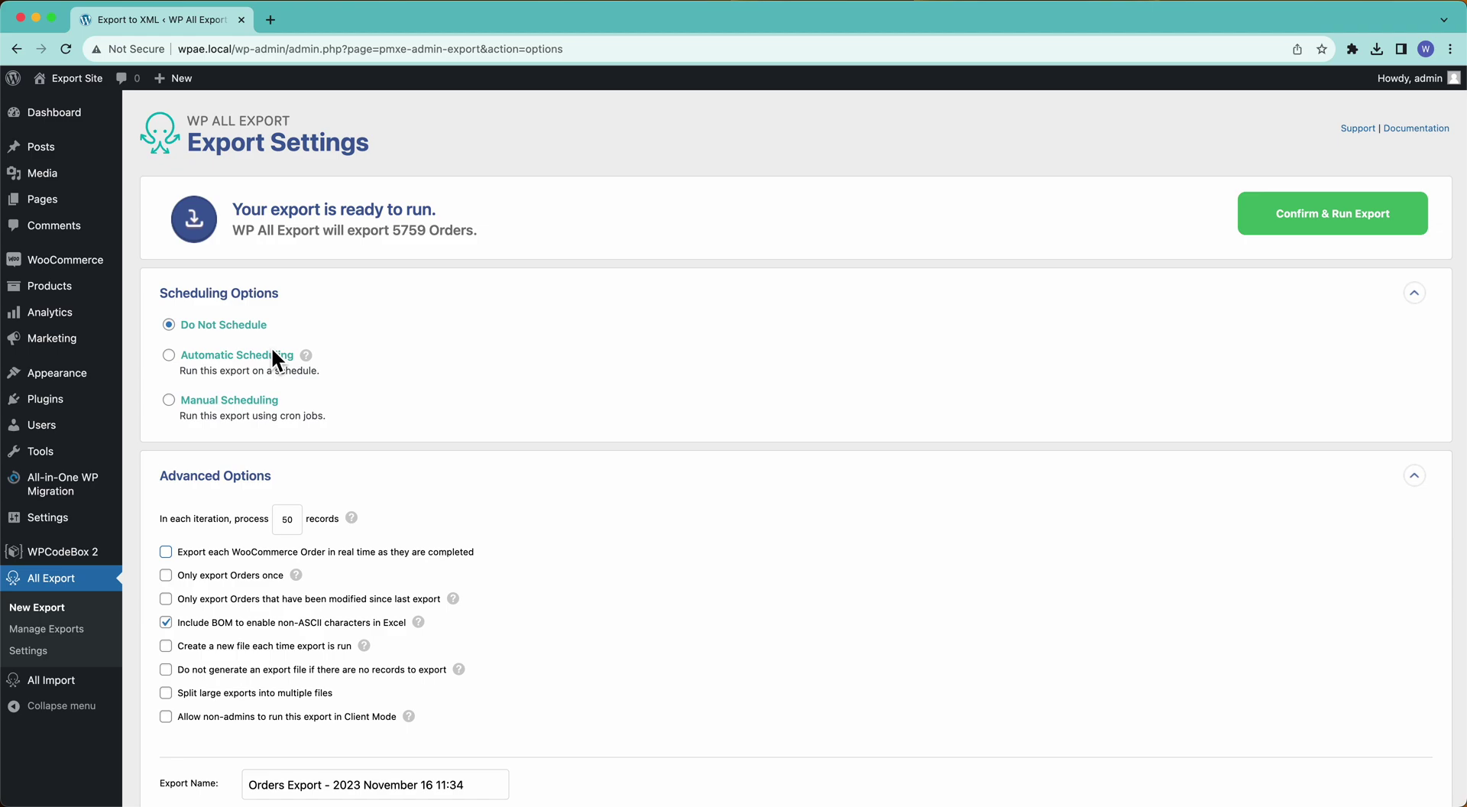
{"action": "left_click", "coordinate": [264, 295]}
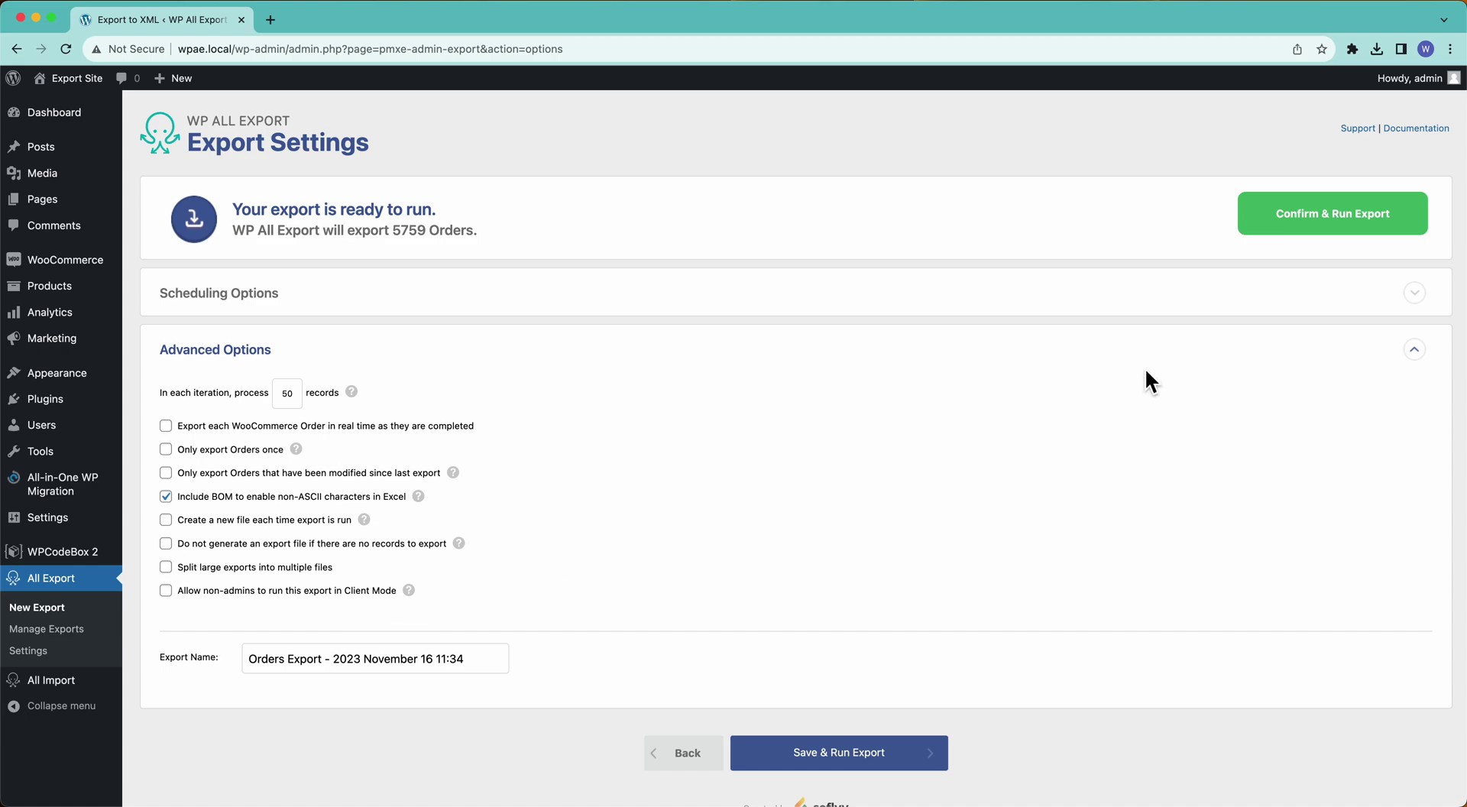
Step: Confirm and run the export of all 5759 orders
{"action": "left_click", "coordinate": [1327, 229]}
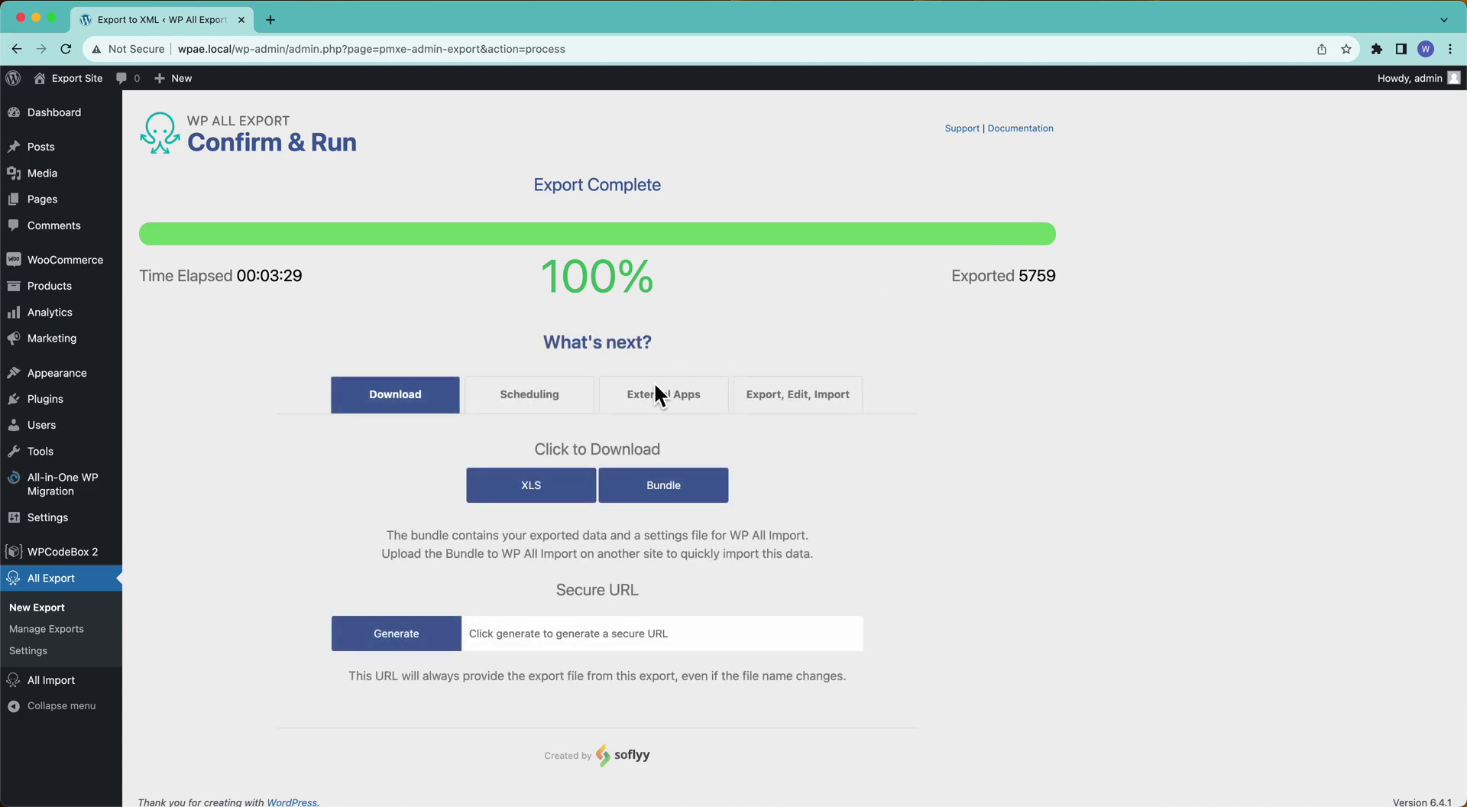
Step: Download the XLS and scroll through Orders-Export-2023-November-16-1134.xls in Excel
{"action": "left_click", "coordinate": [558, 497]}
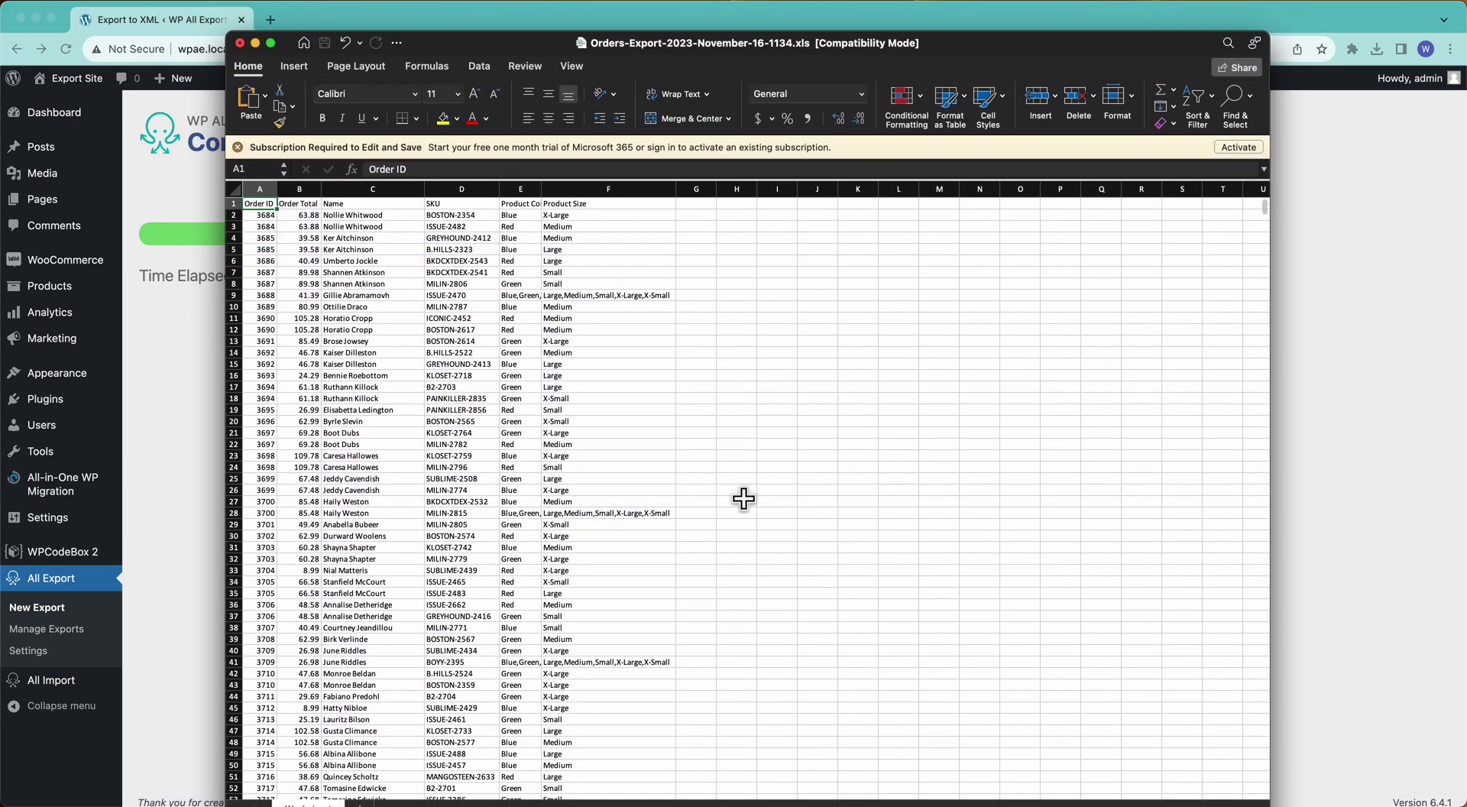
{"action": "scroll", "coordinate": [467, 465], "scroll_direction": "down", "scroll_amount": 10}
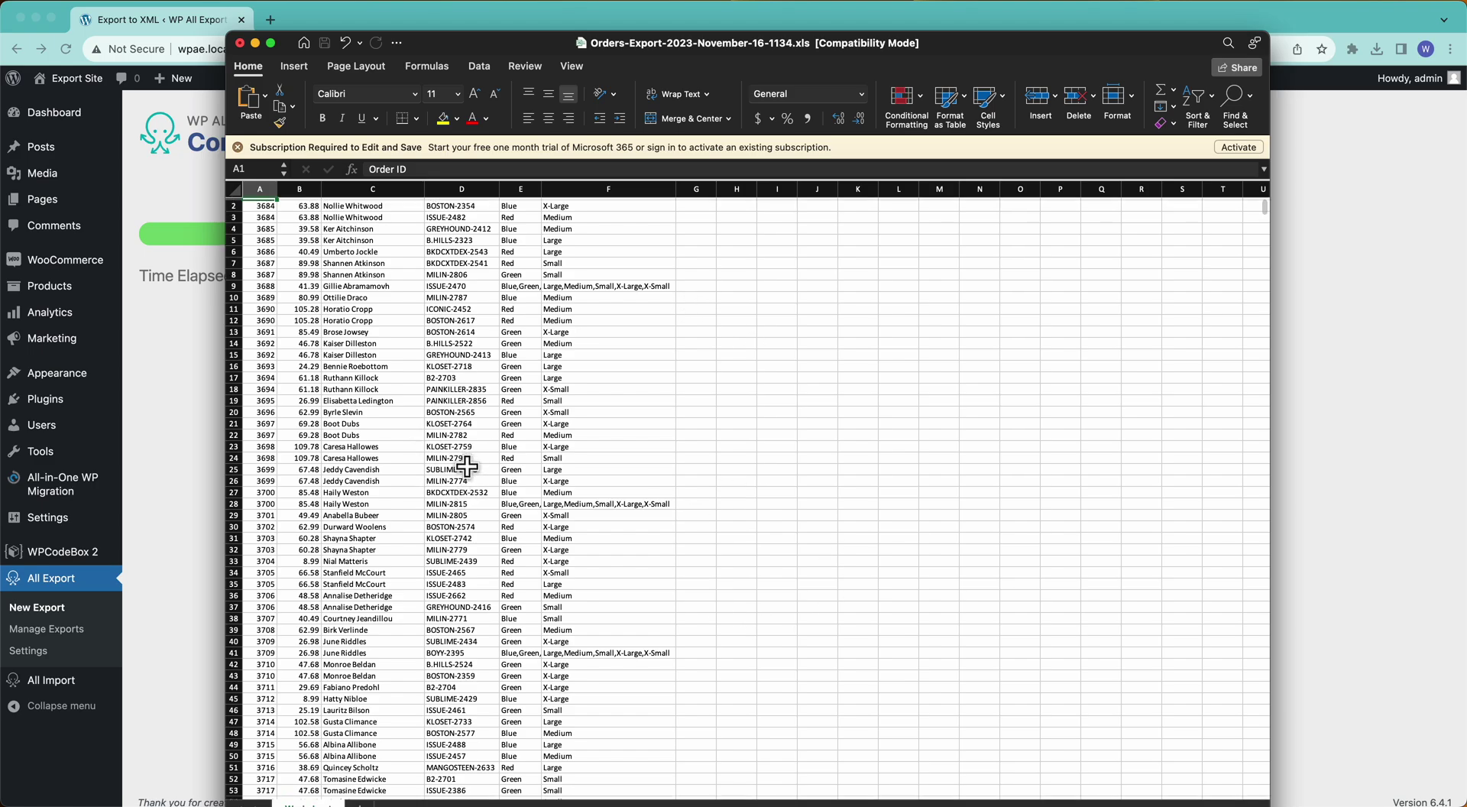
{"action": "scroll", "coordinate": [467, 466], "scroll_direction": "down", "scroll_amount": 20}
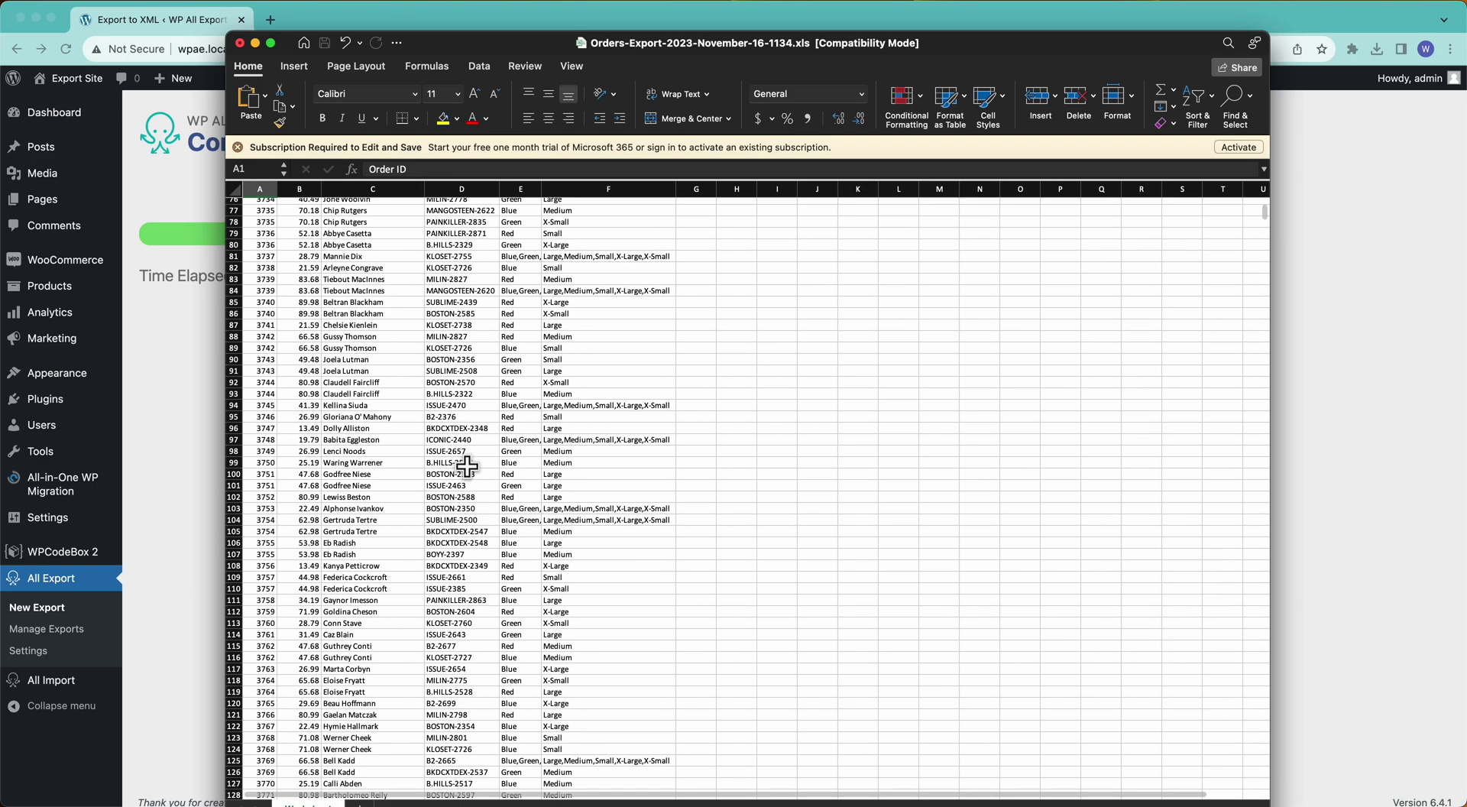
{"action": "scroll", "coordinate": [467, 465], "scroll_direction": "down", "scroll_amount": 20}
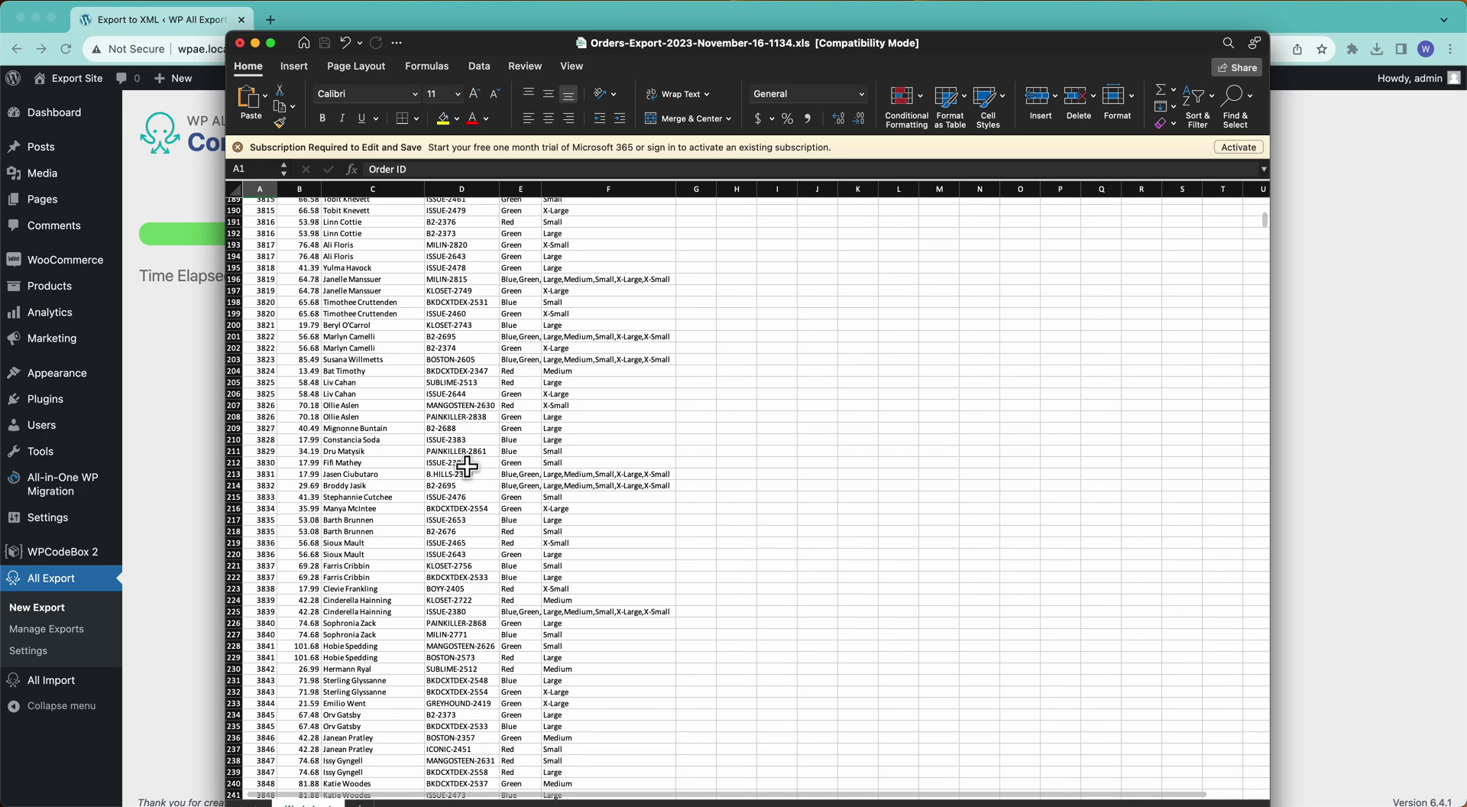
{"action": "scroll", "coordinate": [467, 465], "scroll_direction": "up", "scroll_amount": 20}
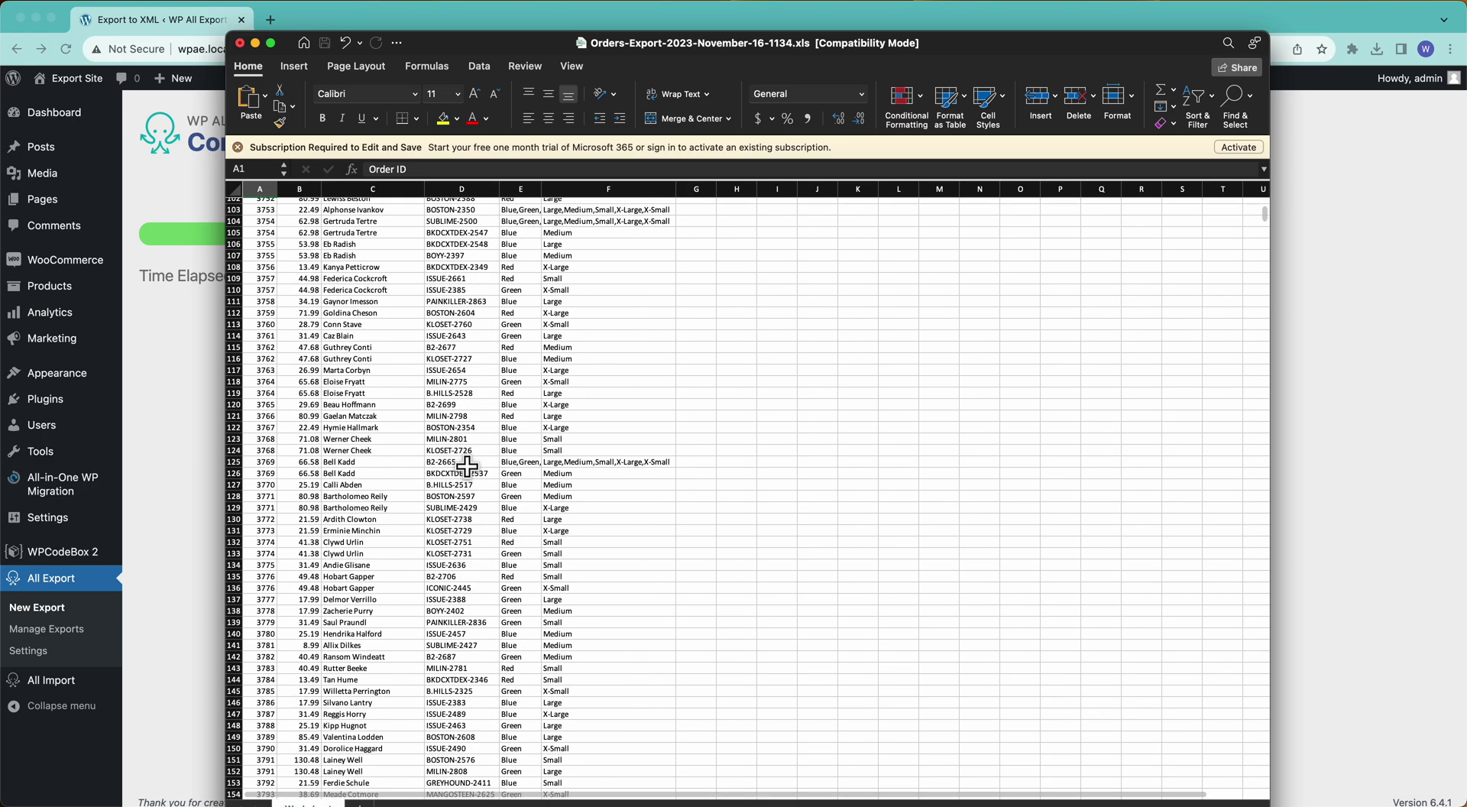
{"action": "left_click", "coordinate": [198, 405]}
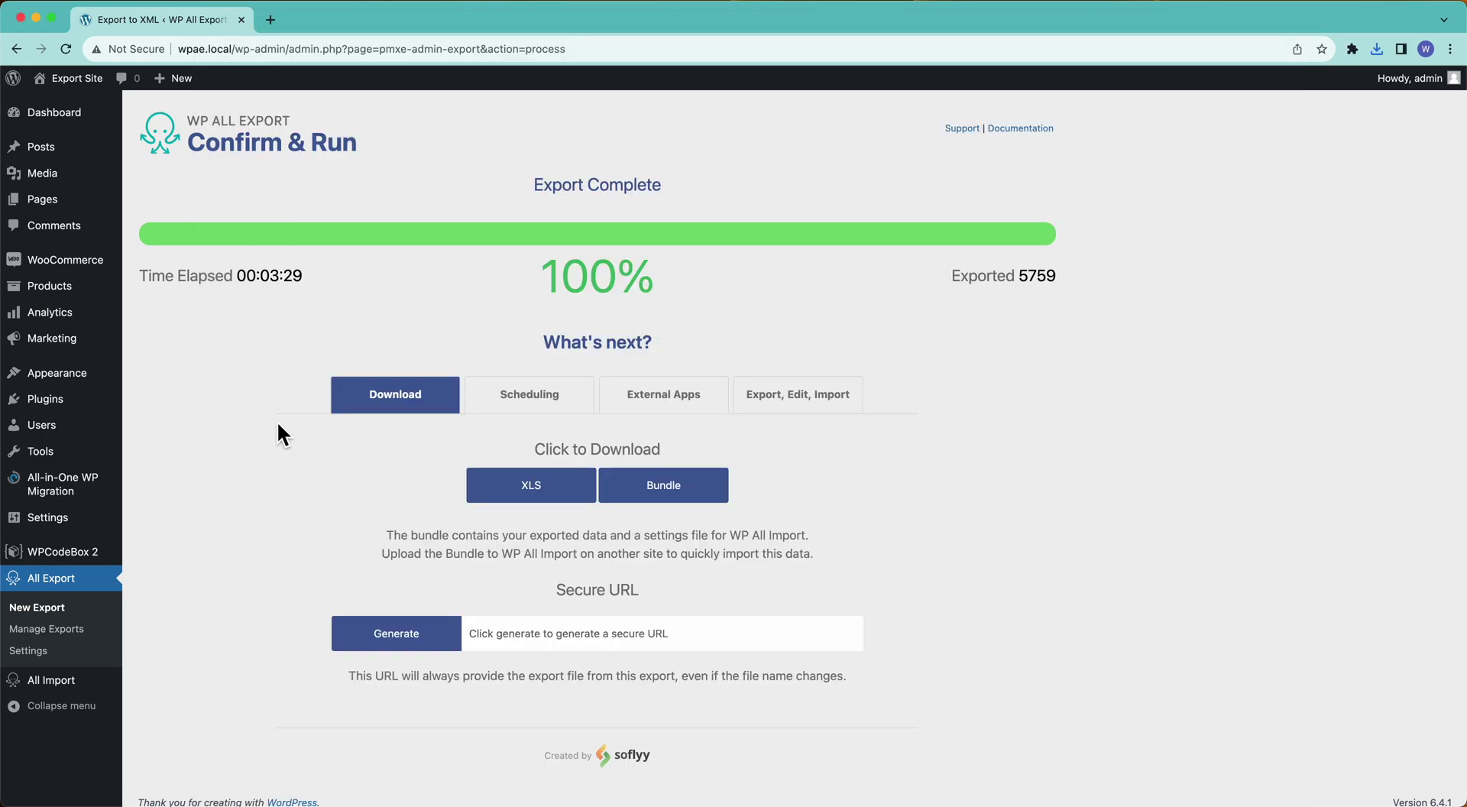
{"action": "left_click", "coordinate": [365, 644]}
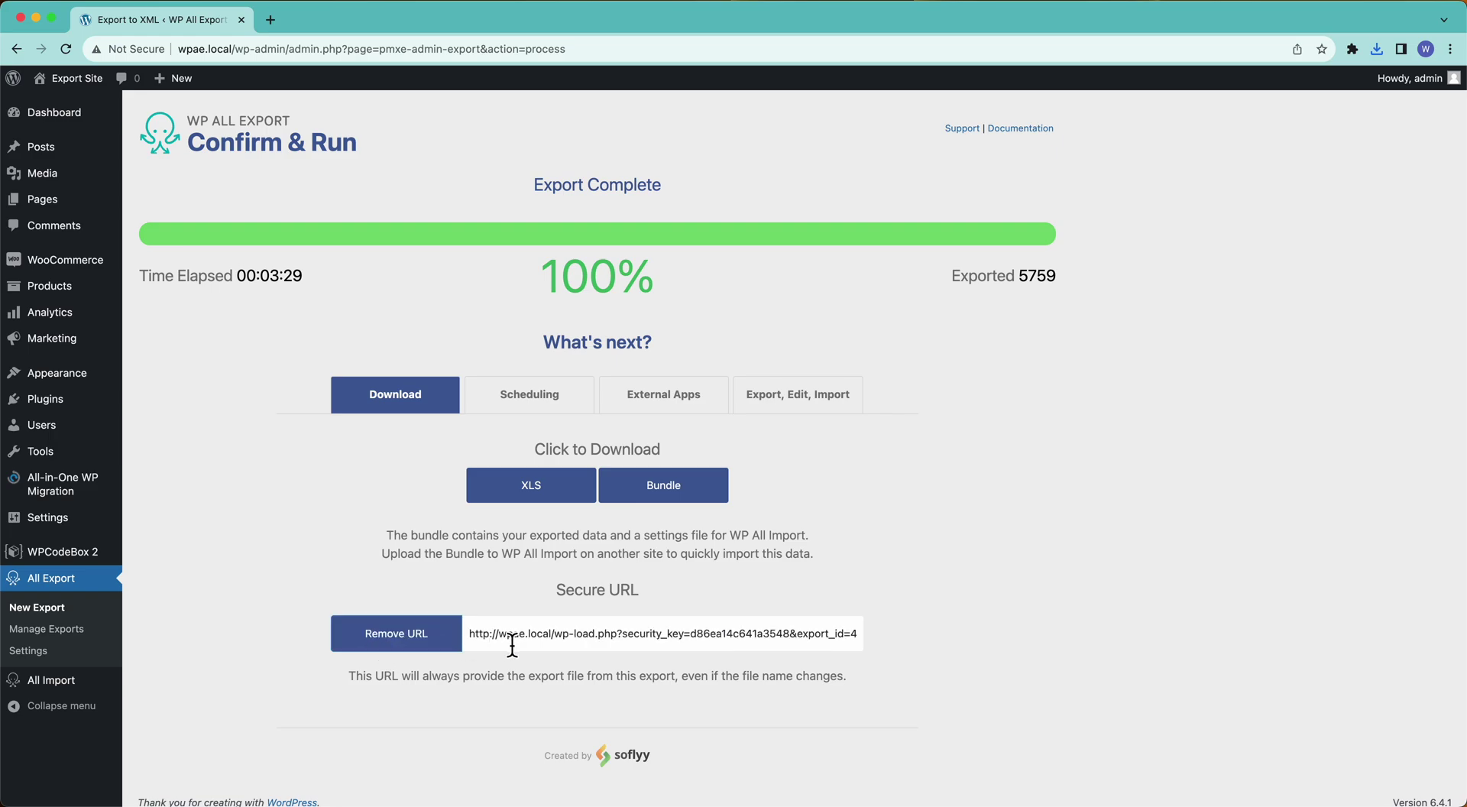
{"action": "left_click", "coordinate": [518, 645]}
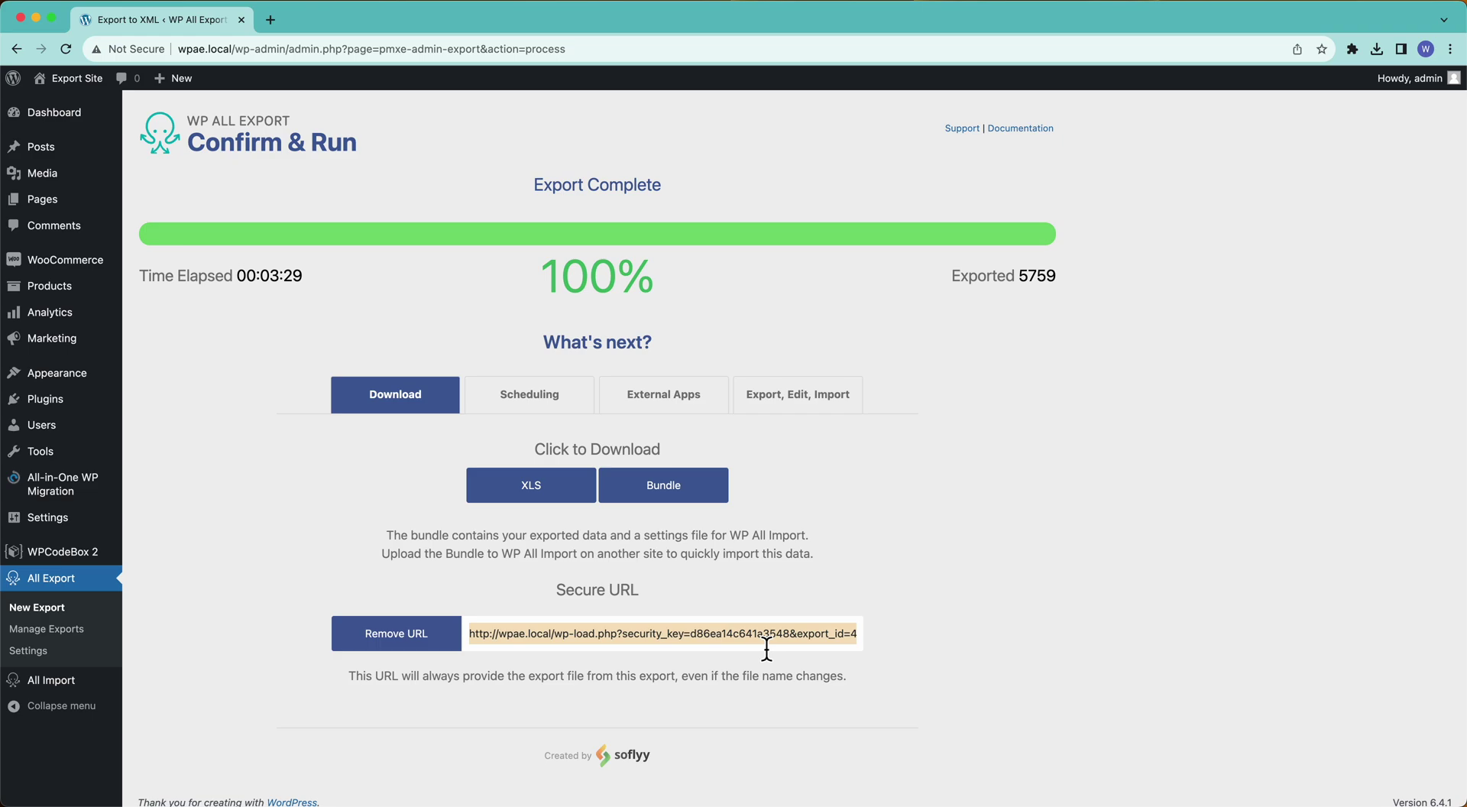
{"action": "left_click", "coordinate": [447, 634]}
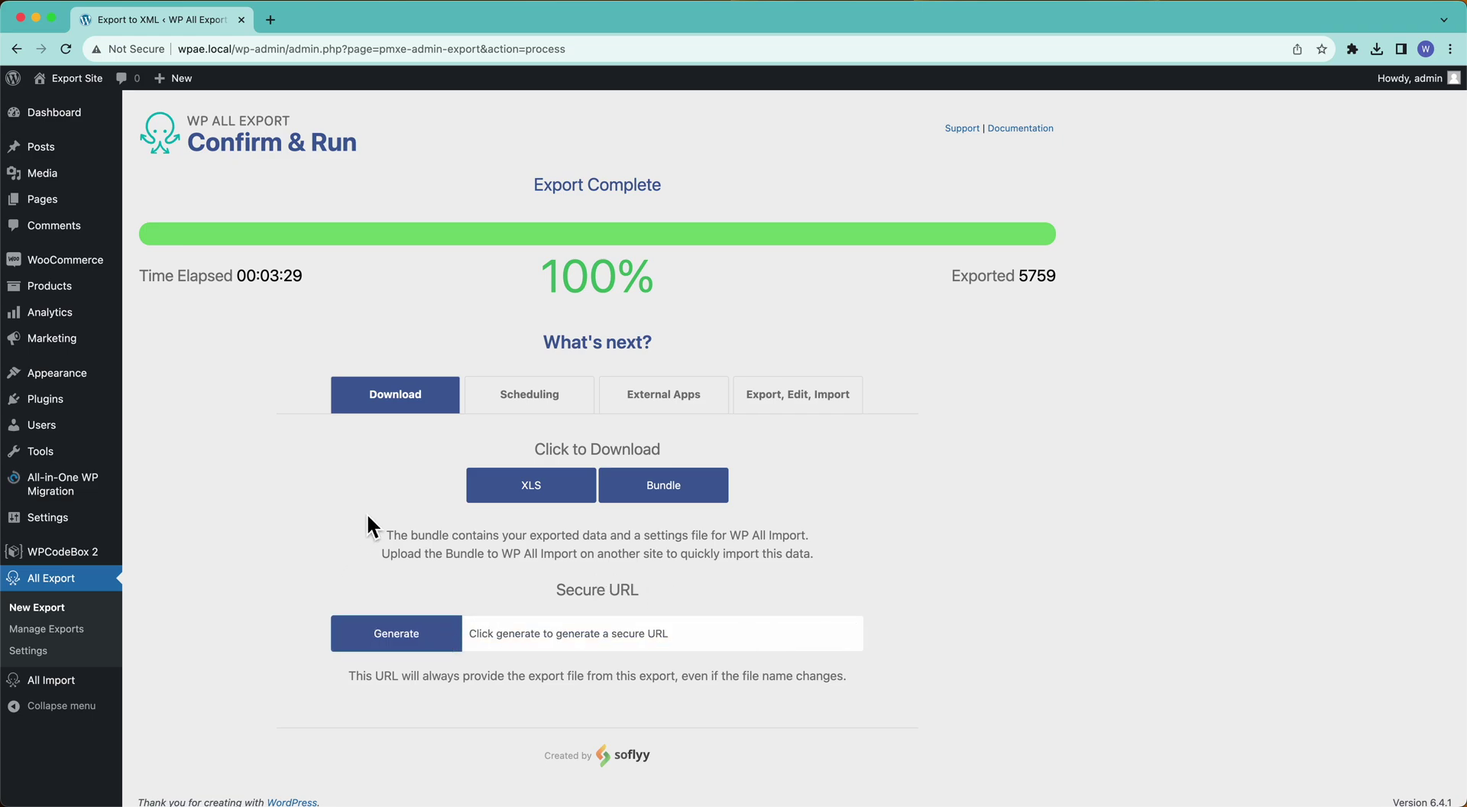
{"action": "left_click", "coordinate": [538, 403]}
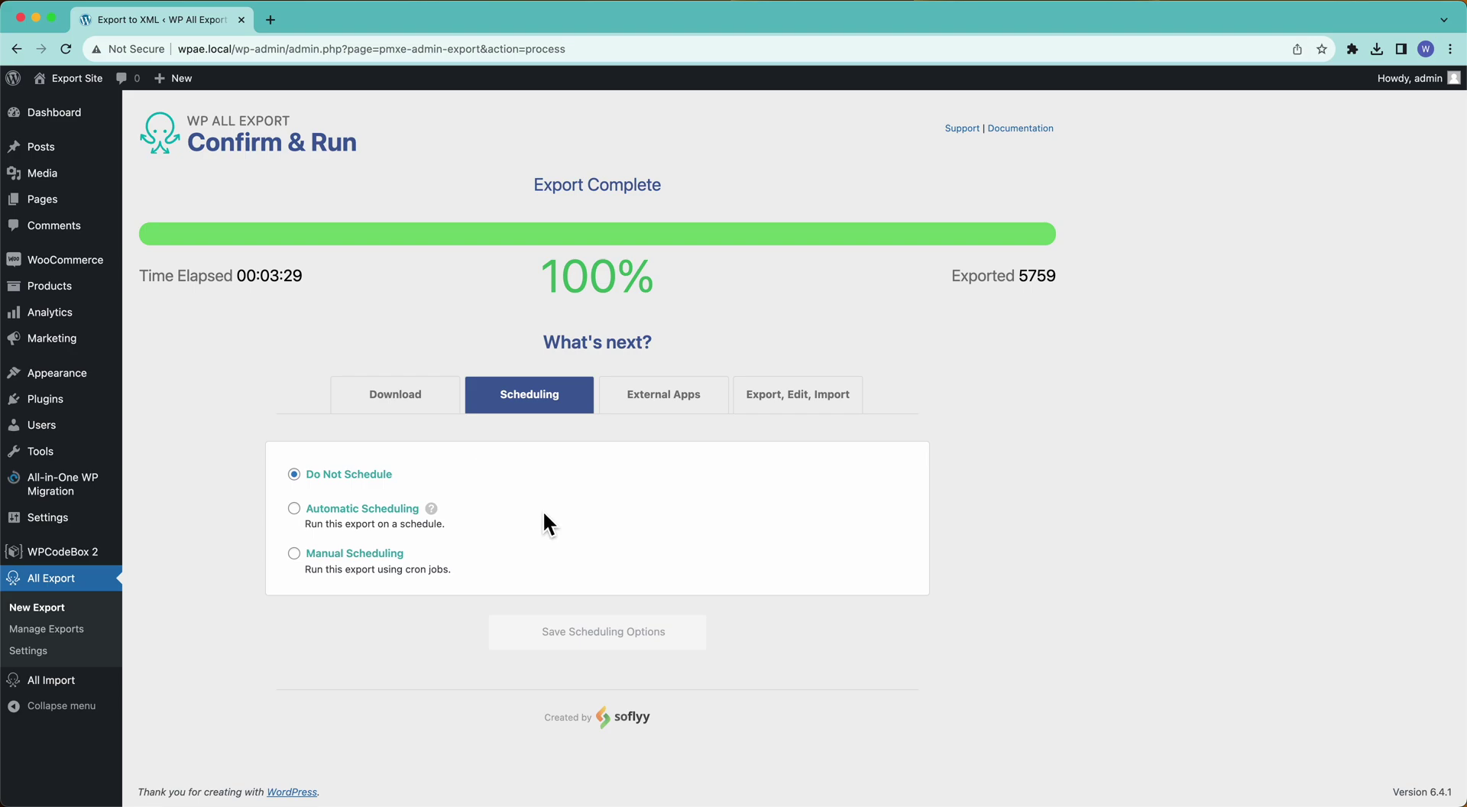
{"action": "left_click", "coordinate": [692, 398]}
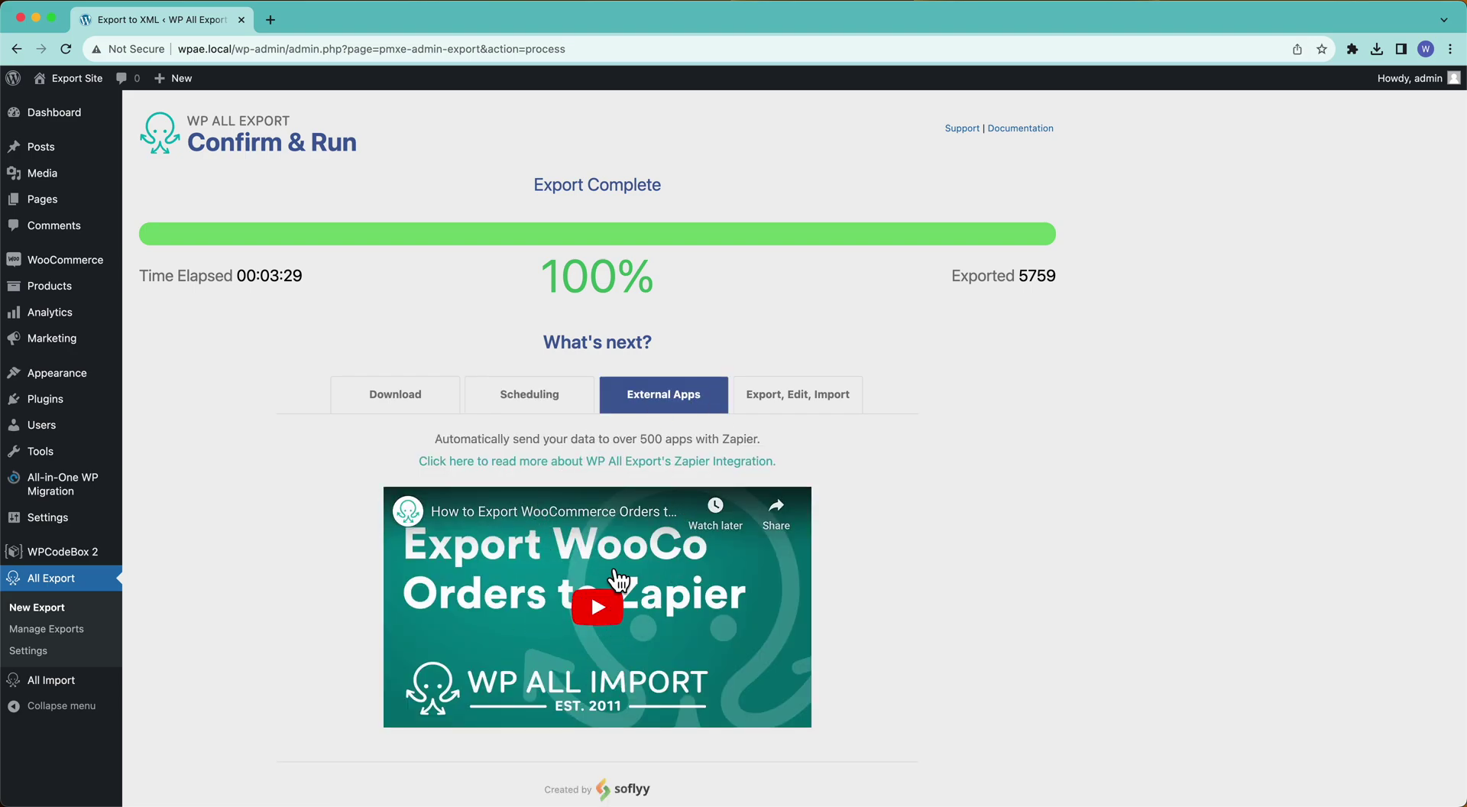
{"action": "left_click", "coordinate": [791, 407]}
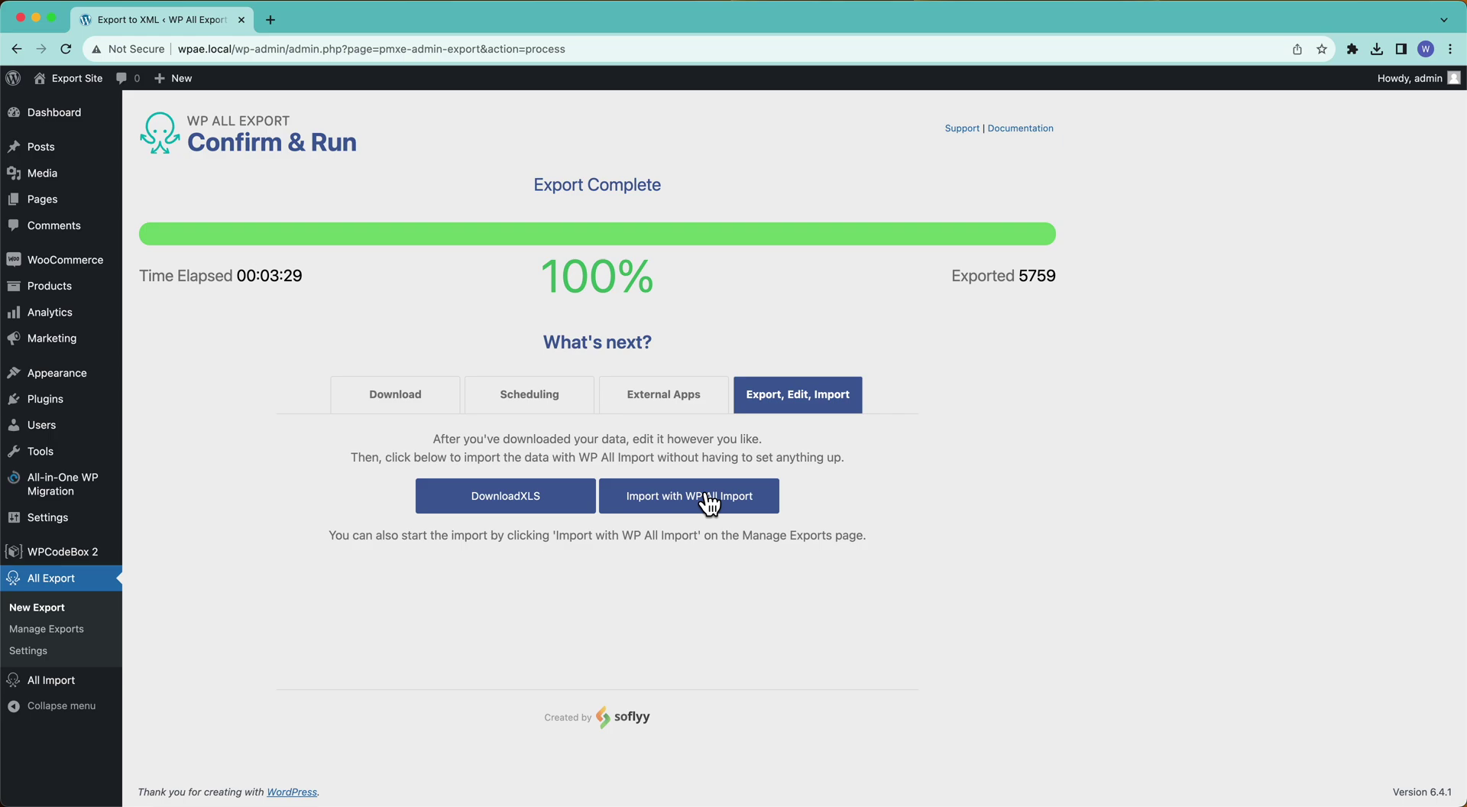
{"action": "left_click", "coordinate": [397, 395]}
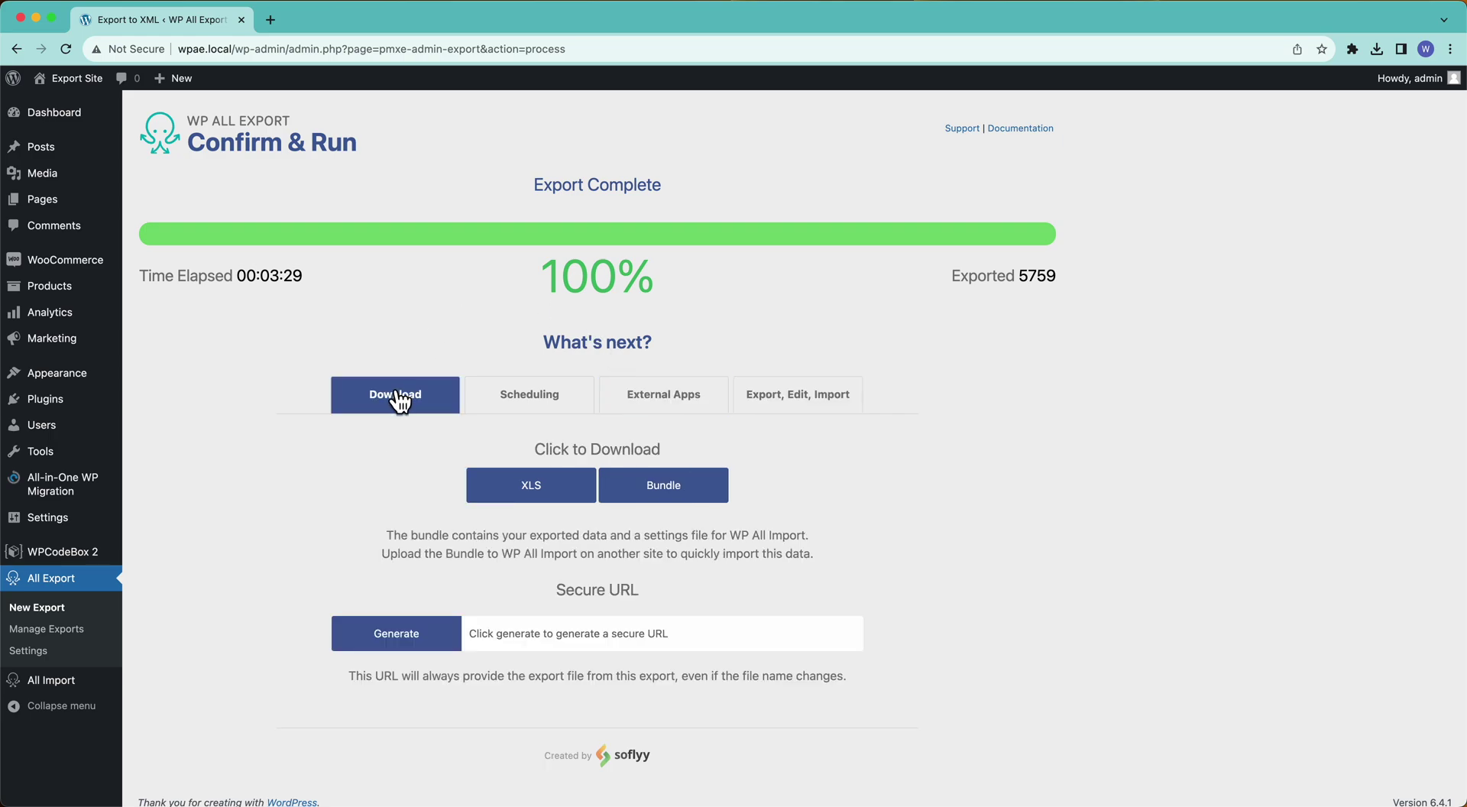